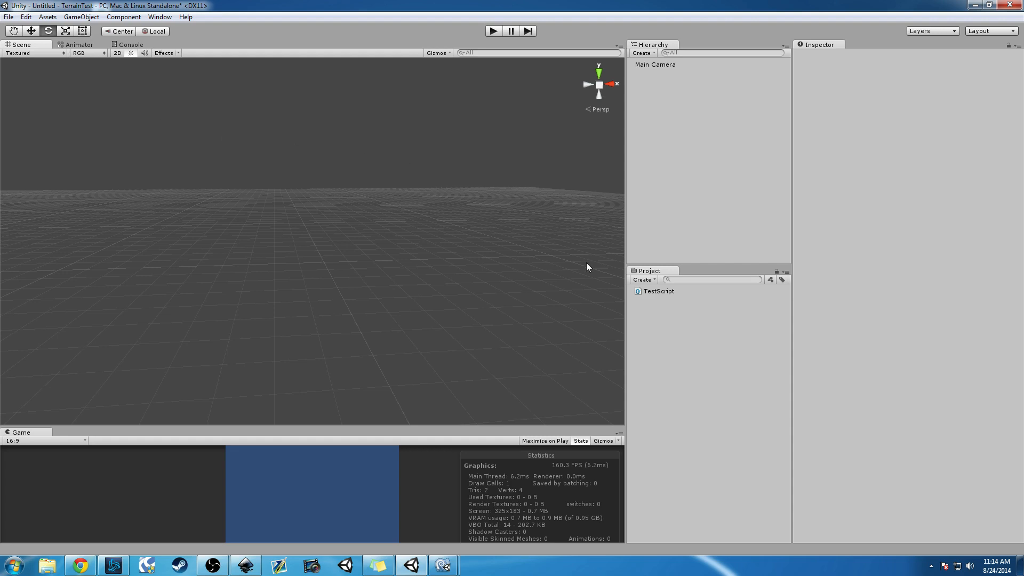
Add a UI canvas to the scene
click(668, 291)
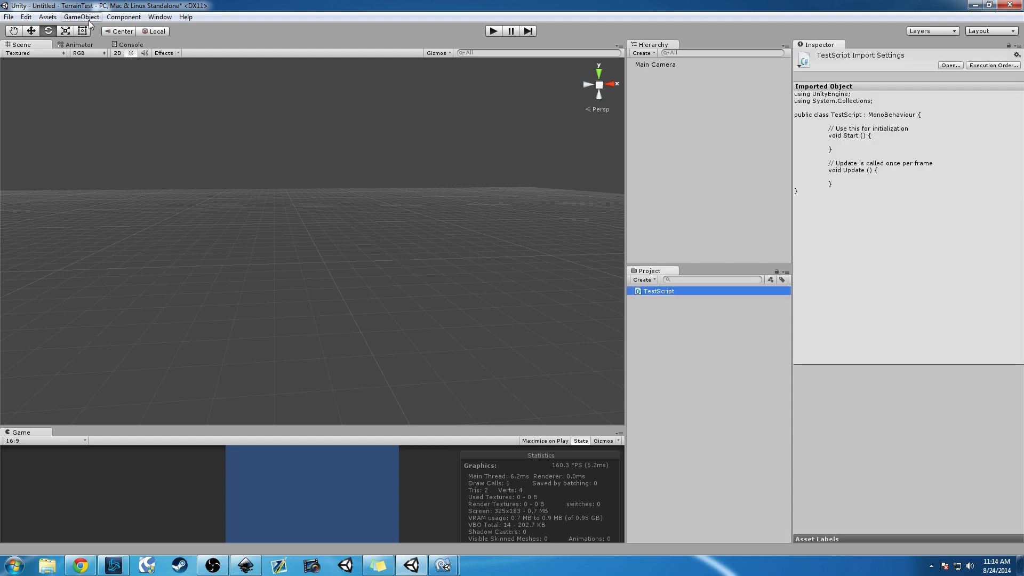
click(657, 95)
click(81, 17)
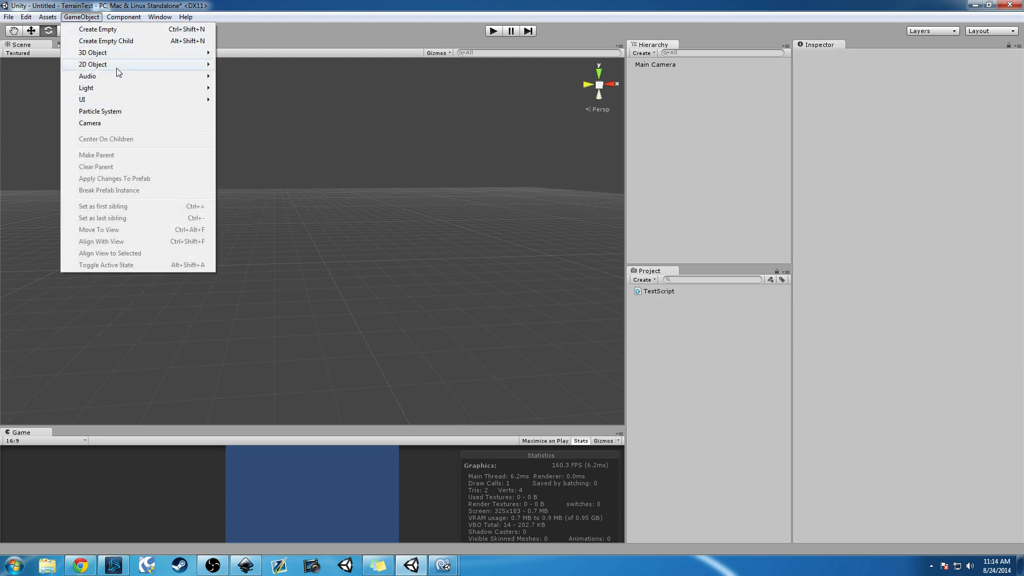
mouse_move(128, 103)
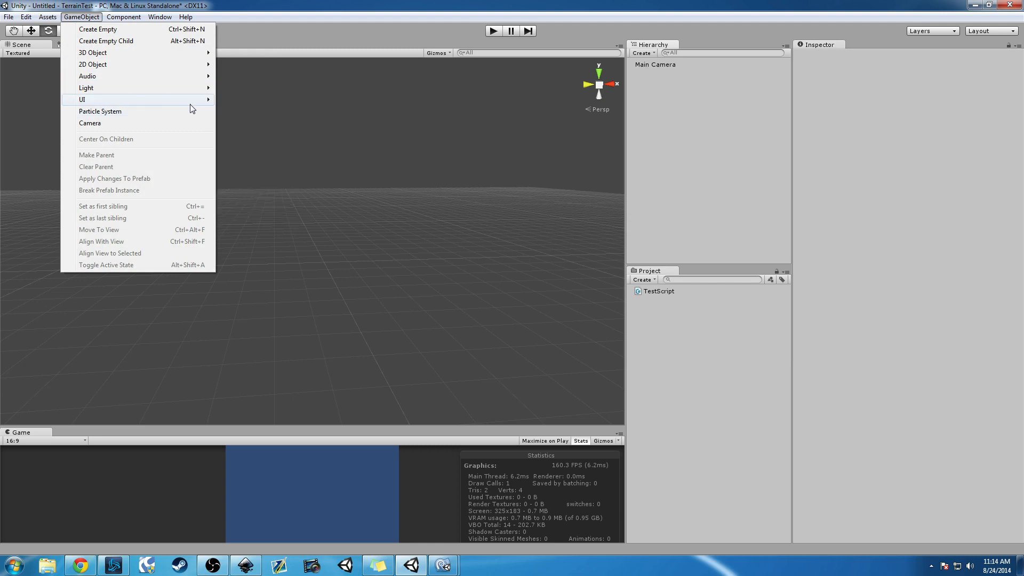
mouse_move(201, 105)
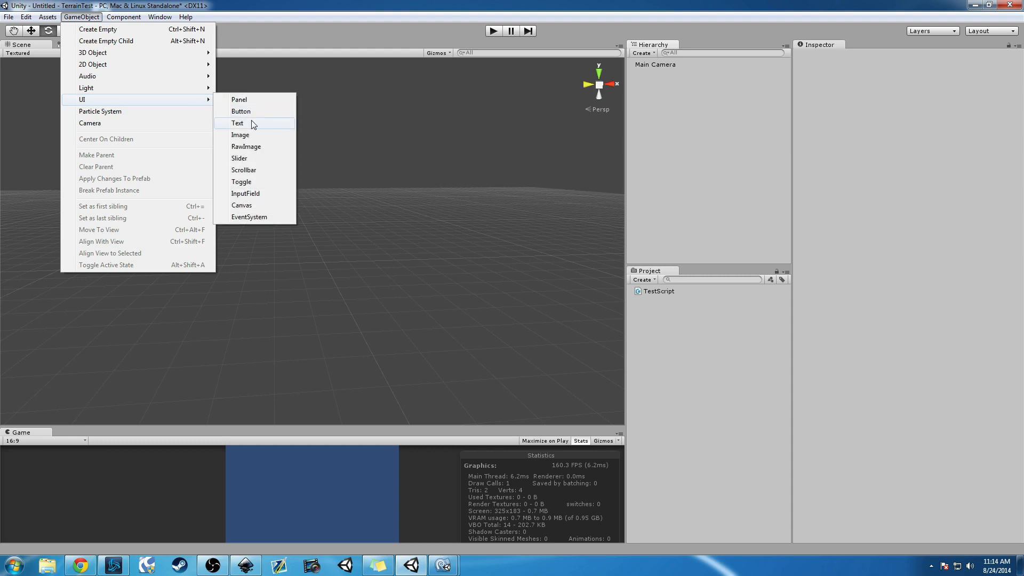
click(253, 207)
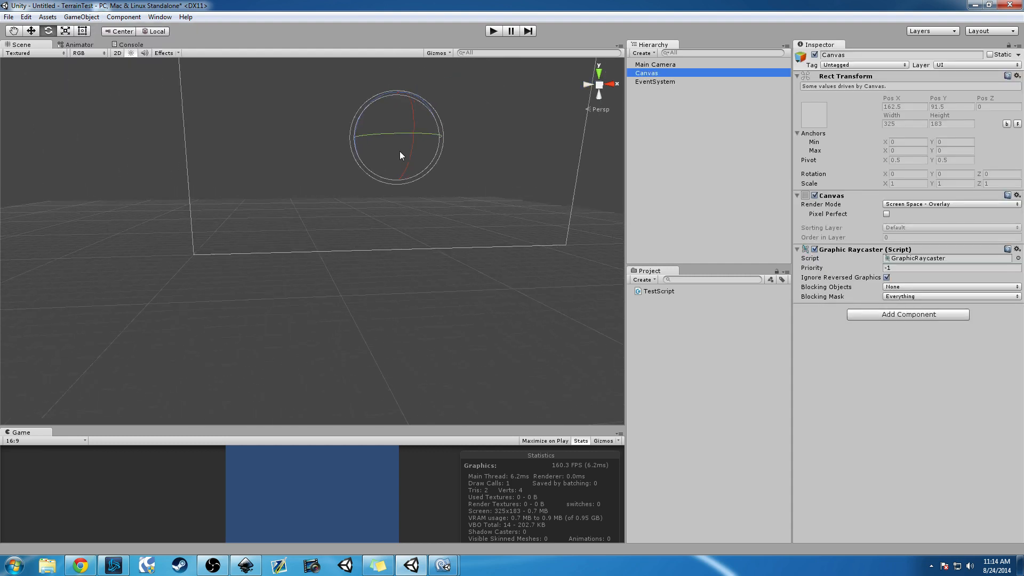
Enlarge the Game view and shrink it back to examine how the canvas follows the game screen size
scroll(399, 152, down, 5)
click(31, 31)
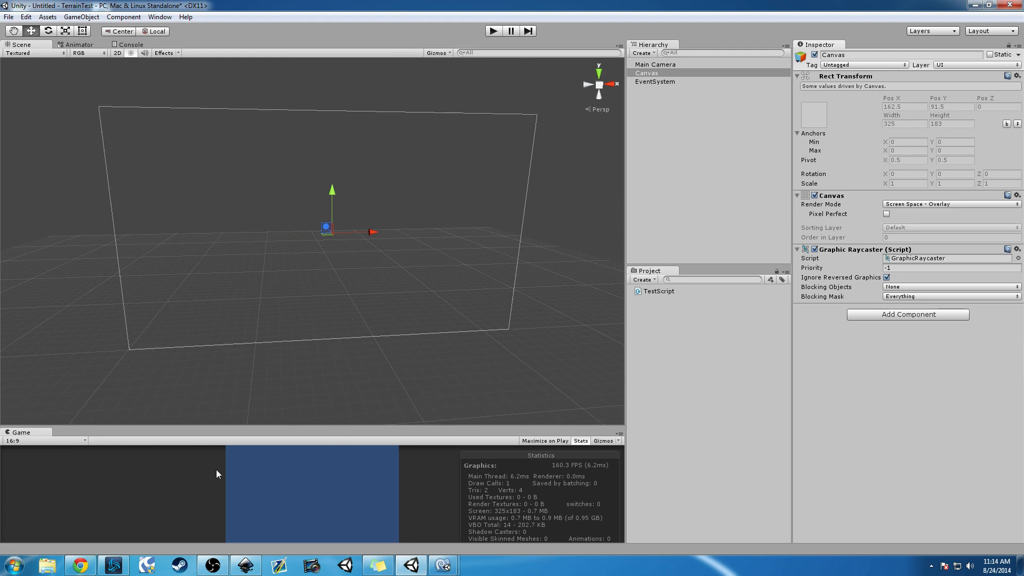
mouse_move(391, 428)
mouse_down()
mouse_move(403, 363)
mouse_move(408, 51)
mouse_move(391, 428)
mouse_up()
drag(308, 421, 360, 162)
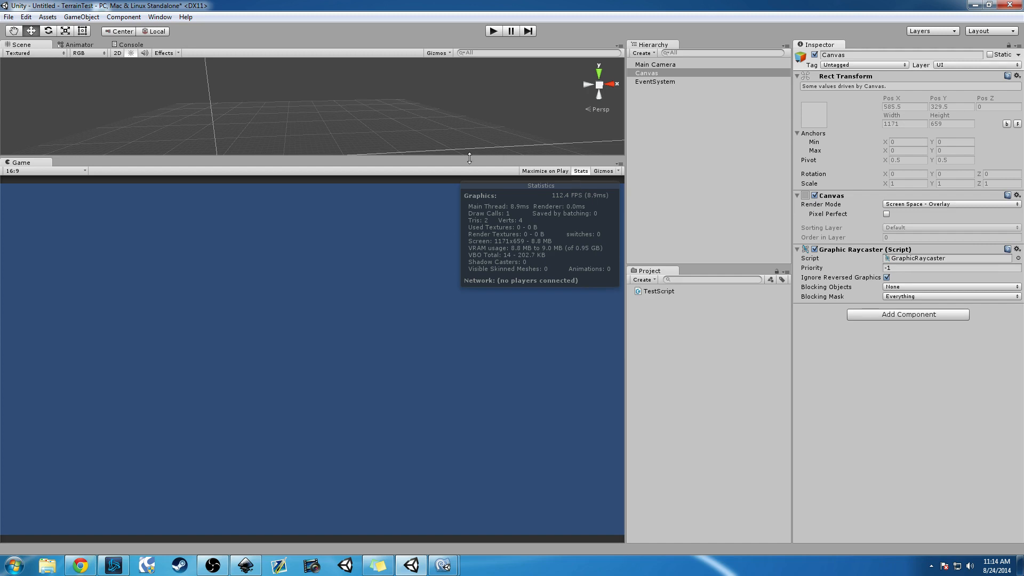
drag(469, 158, 469, 426)
scroll(350, 252, down, 2)
right_drag(413, 244, 398, 242)
middle_drag(398, 242, 367, 251)
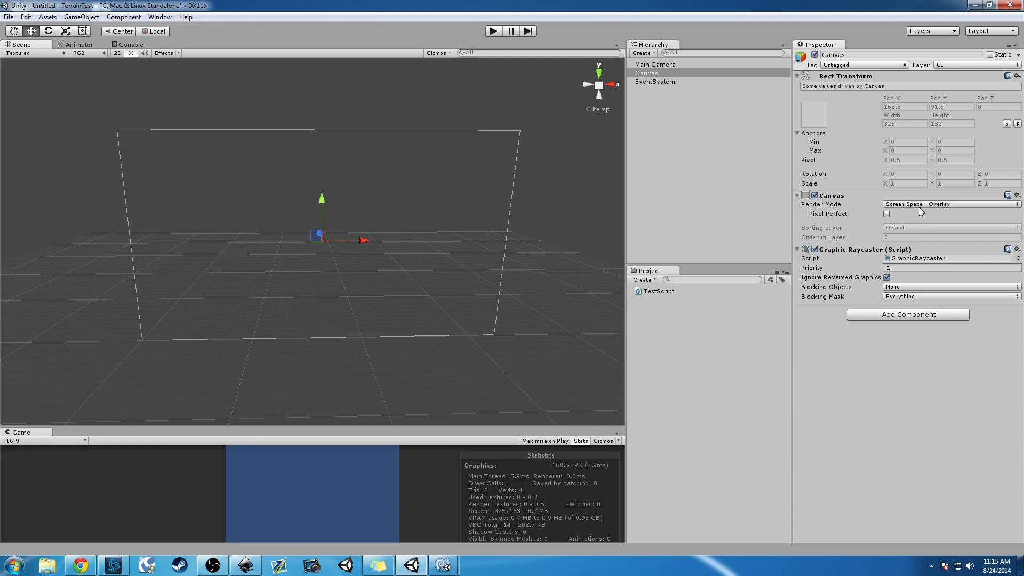
Examine the canvas's Pixel Perfect setting and the available Render Mode options
click(886, 214)
click(886, 215)
middle_drag(341, 208, 354, 213)
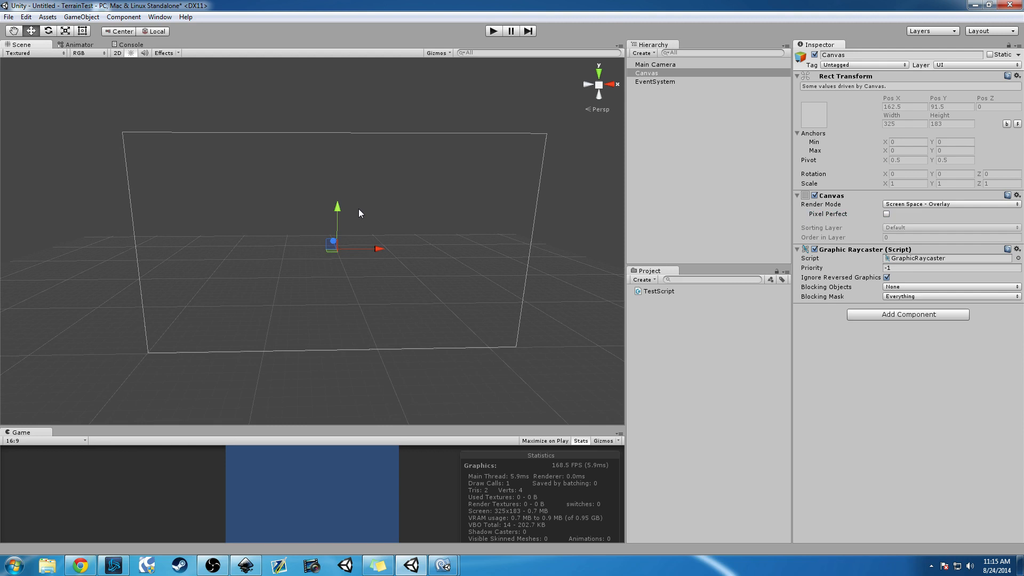
click(886, 204)
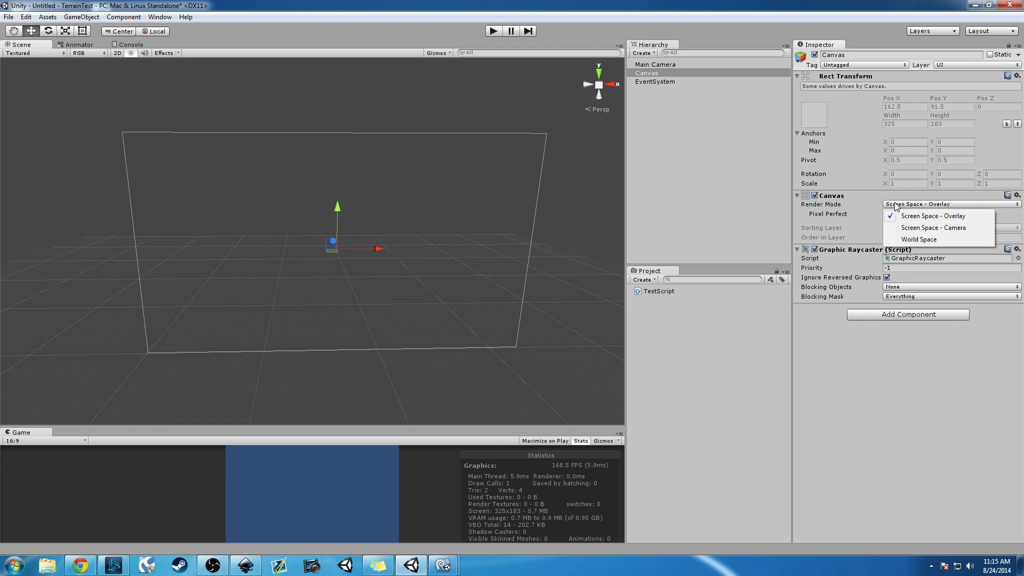
click(928, 205)
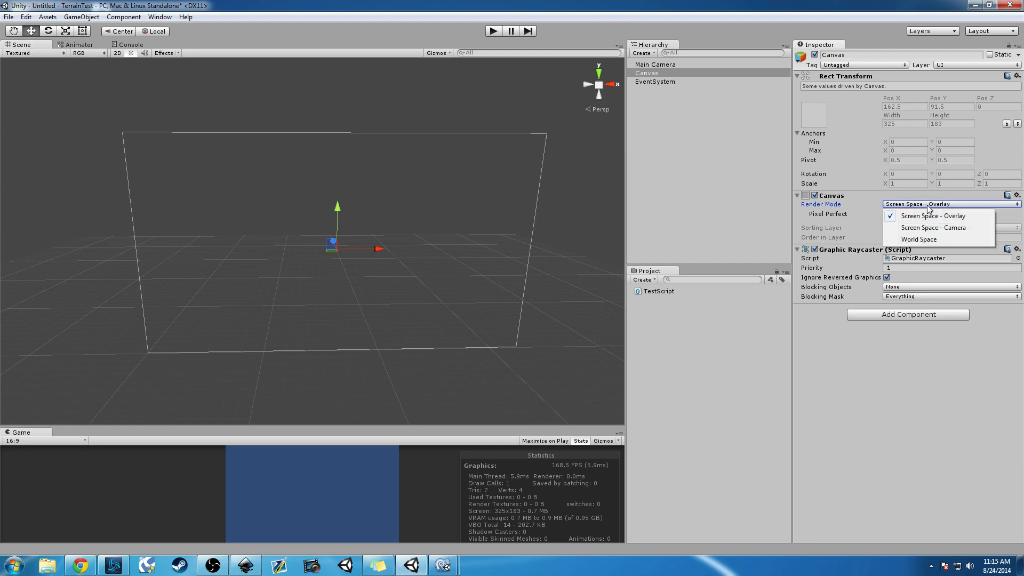
click(830, 439)
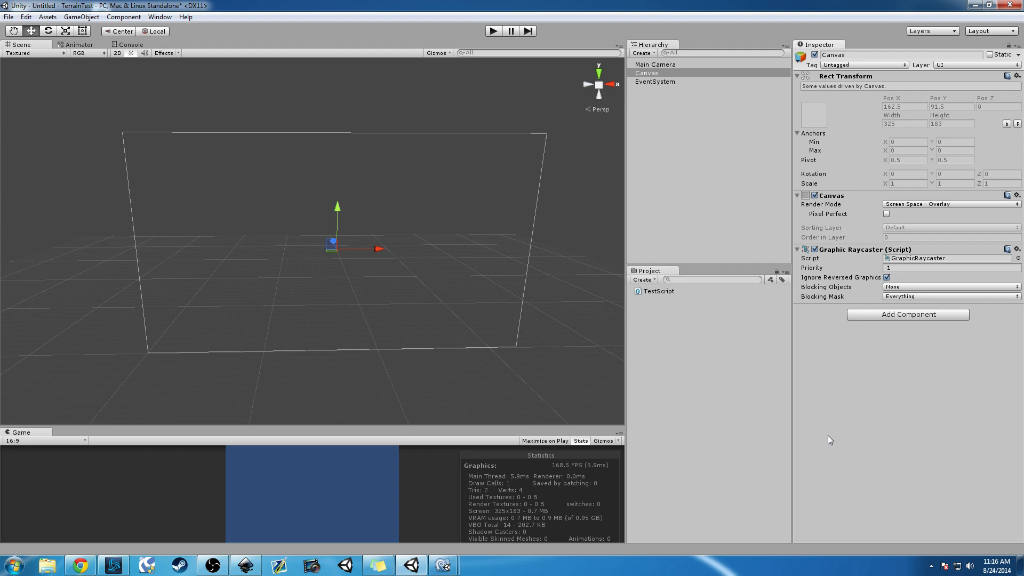
Add a UI text element inside the canvas
click(98, 19)
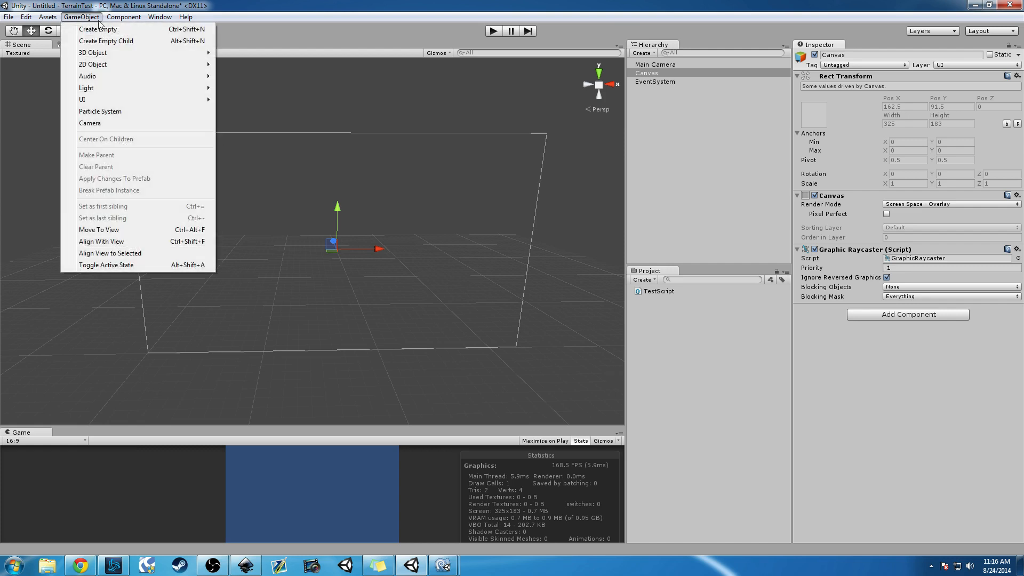
mouse_move(101, 100)
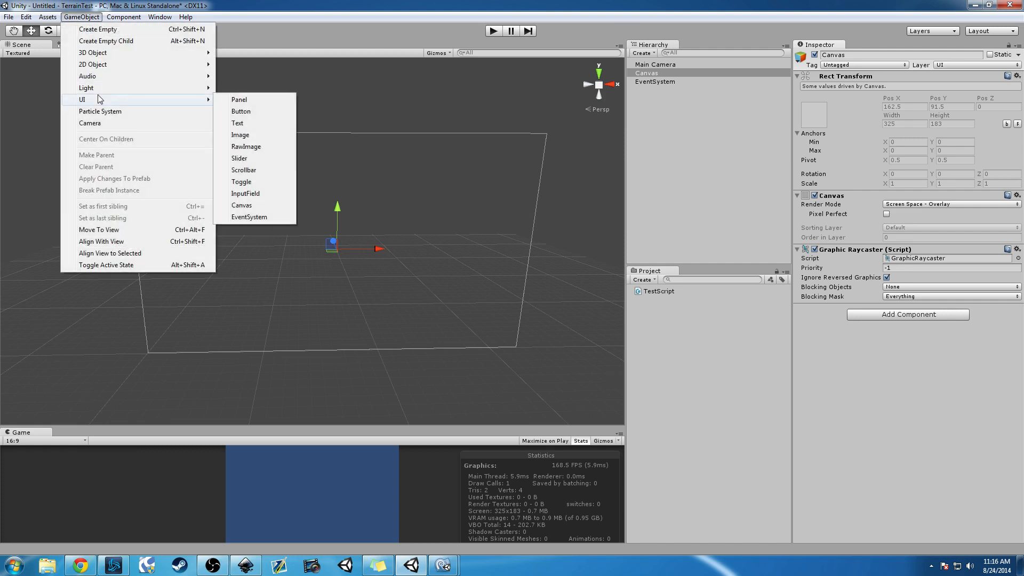
click(245, 123)
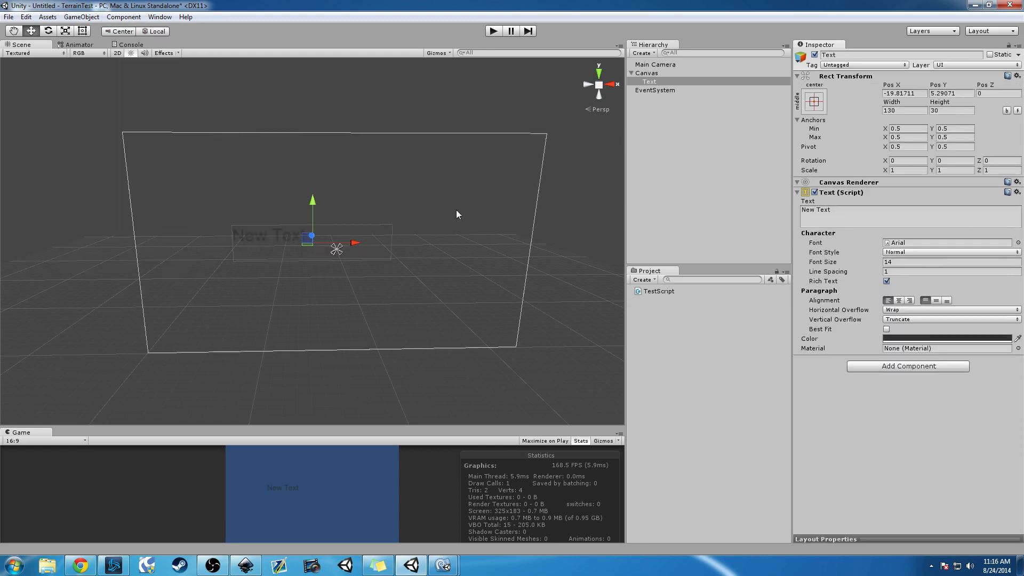
Move the text with the Rect tool to the canvas's upper-left corner, at about Pos X -97.5 and Pos Y 76.5
alt+drag(213, 283, 416, 233)
middle_drag(400, 216, 297, 204)
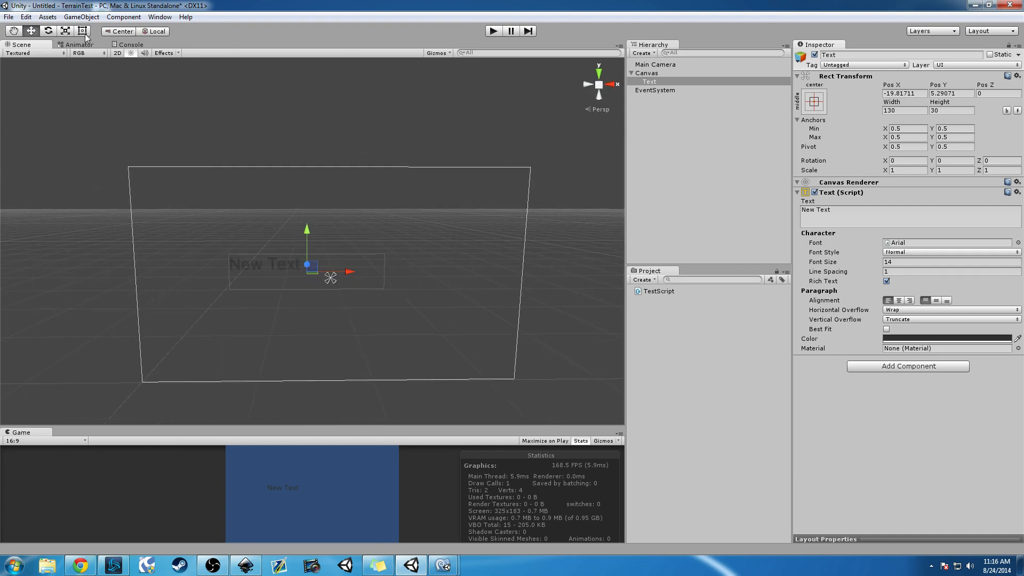
click(83, 31)
drag(278, 267, 234, 210)
scroll(233, 211, up, 2)
scroll(233, 216, up, 1)
scroll(233, 217, down, 2)
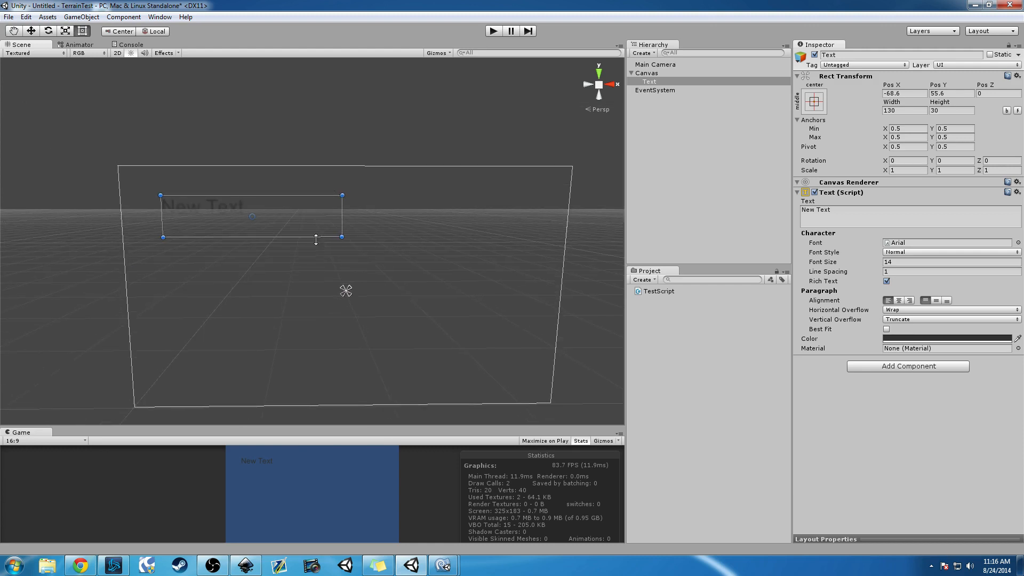
mouse_move(258, 213)
middle_down()
mouse_move(245, 210)
mouse_move(261, 209)
middle_up()
drag(261, 209, 220, 177)
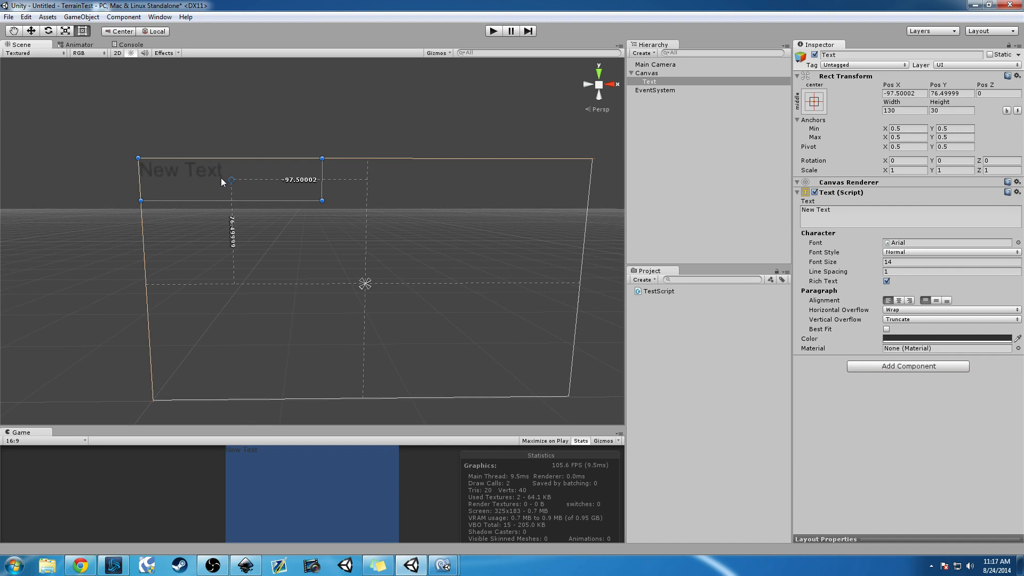
Enlarge the Game view and restore its size to check how the text is placed relative to the resized canvas
drag(374, 425, 334, 299)
middle_drag(168, 166, 85, 237)
drag(251, 305, 2, 431)
Change the text element's content to "This is test Text!" and its color to black
middle_drag(196, 359, 320, 316)
scroll(323, 304, up, 4)
middle_drag(199, 294, 270, 294)
click(838, 218)
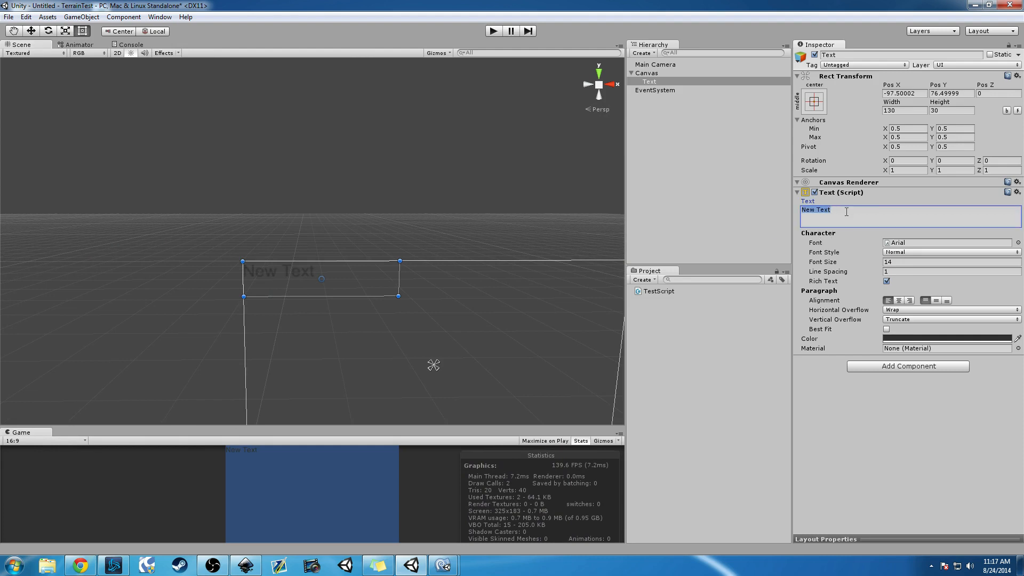
text(This I)
key(BackSpace)
text(is Test Text!)
click(910, 339)
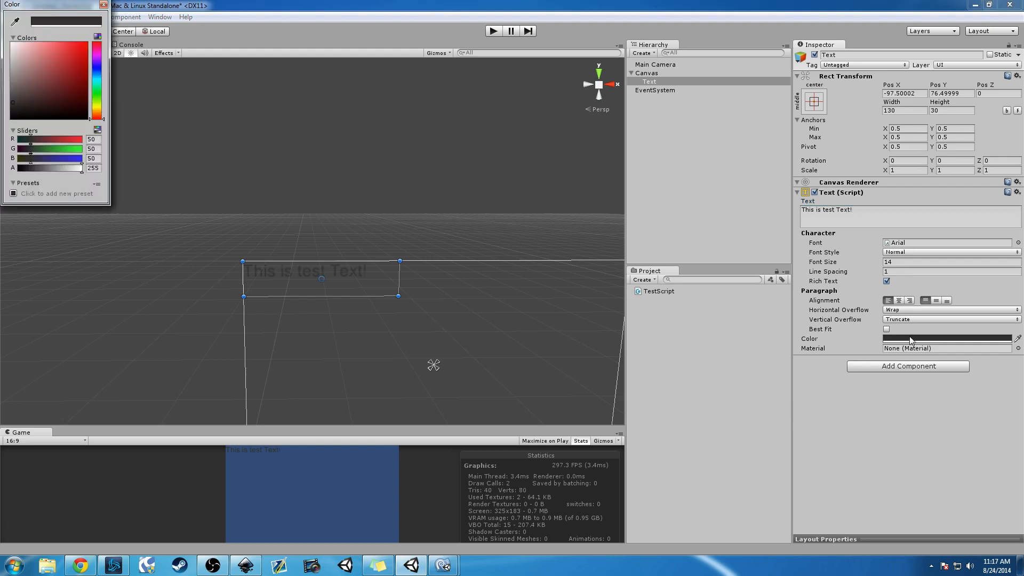
click(103, 5)
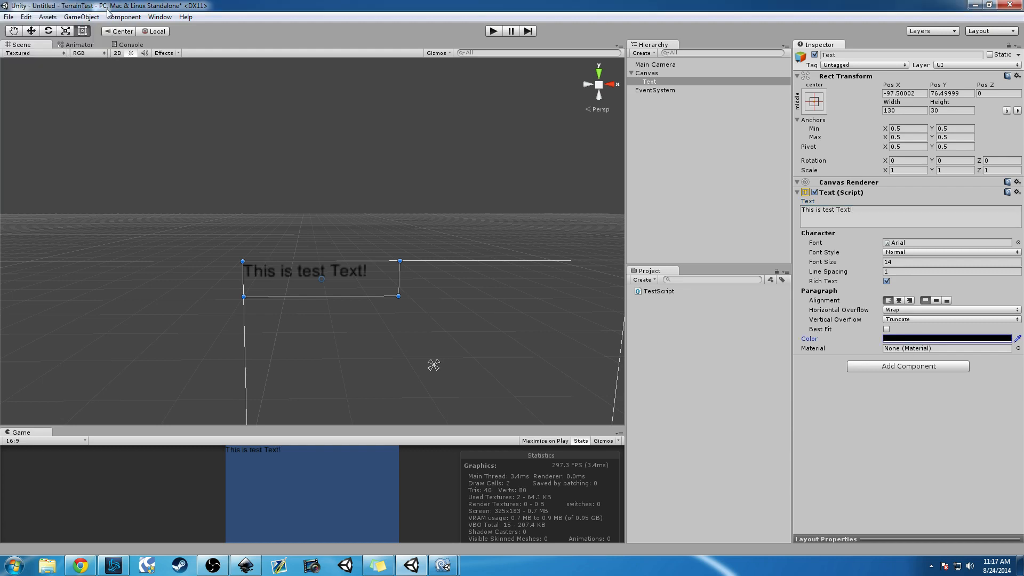
Set the text's font size to 22 and widen its box to about 173.6 by extending the right edge
click(903, 262)
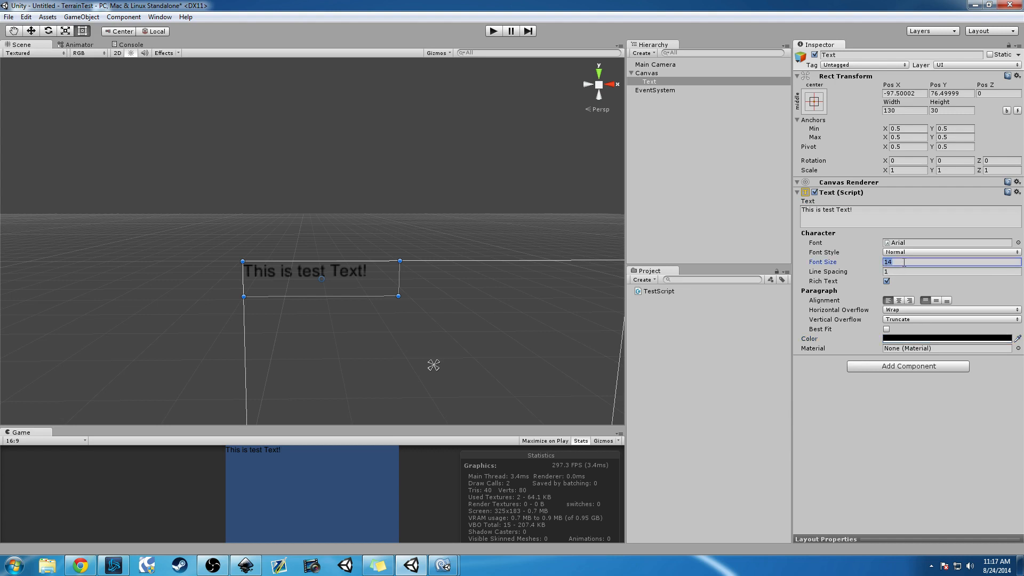
text(16)
key(BackSpace)
key(BackSpace)
text(22)
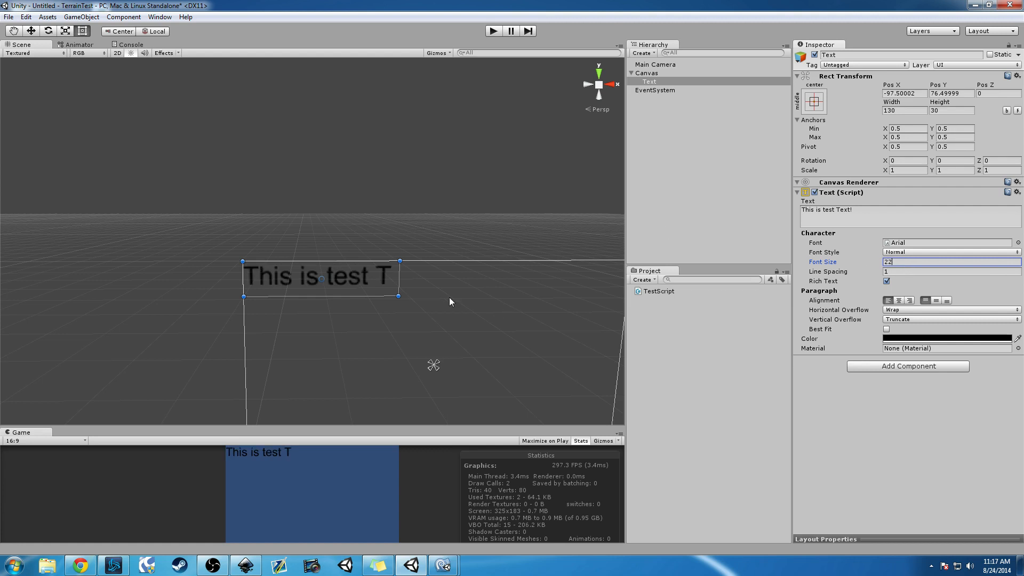
drag(397, 280, 448, 281)
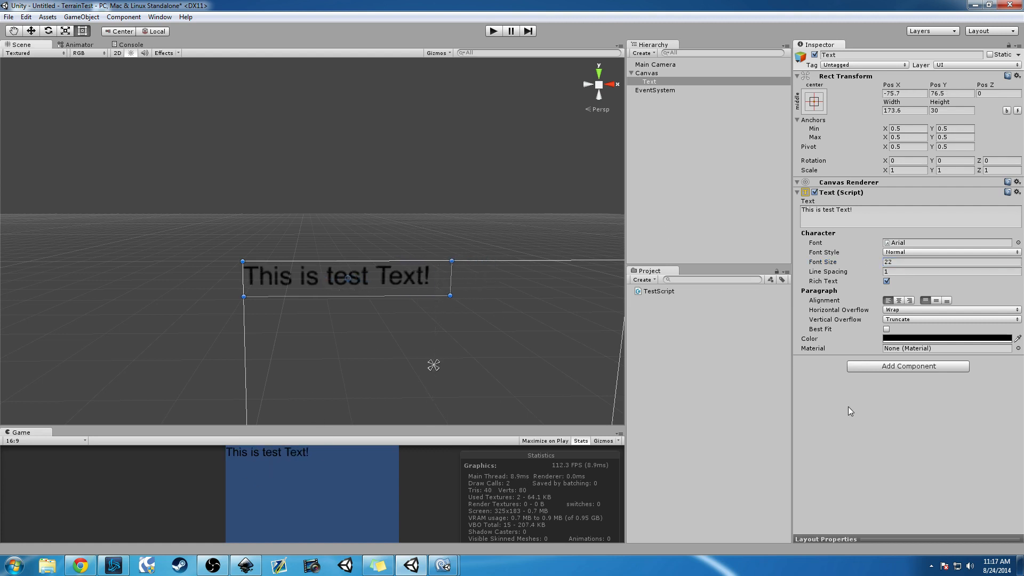
Align the text to the horizontal center and vertical middle of its box
click(895, 349)
click(840, 496)
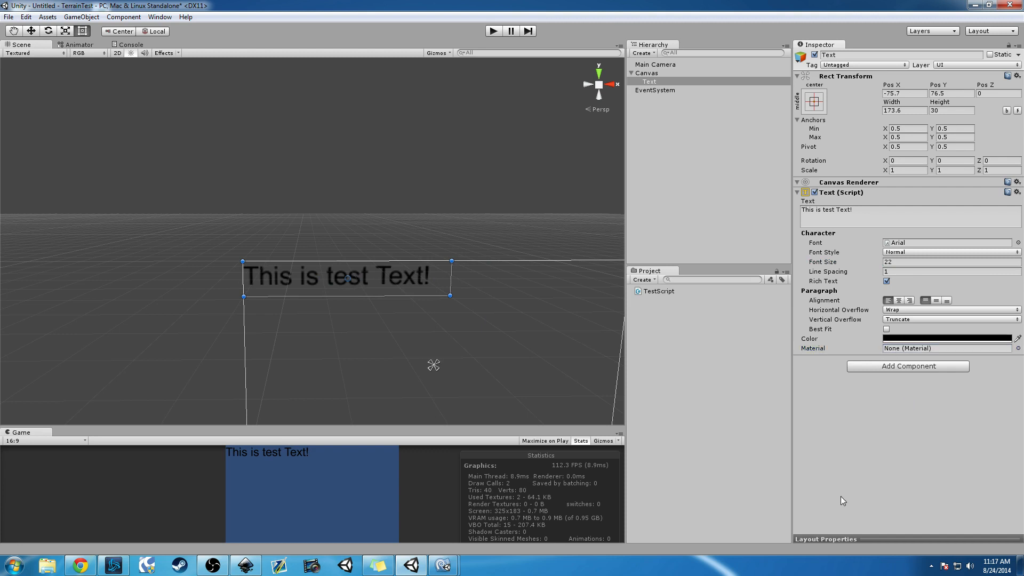
click(936, 301)
click(909, 301)
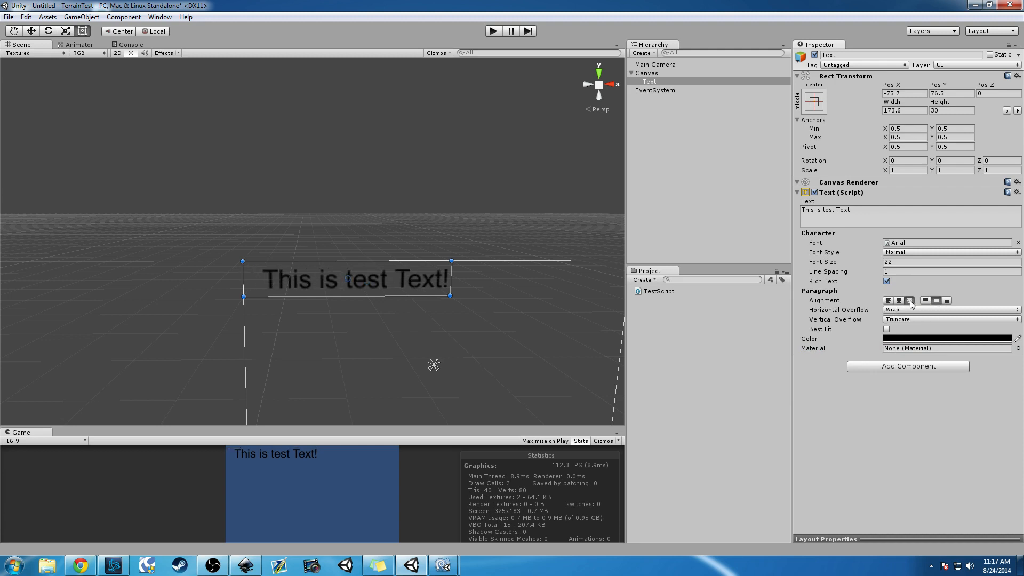
click(898, 301)
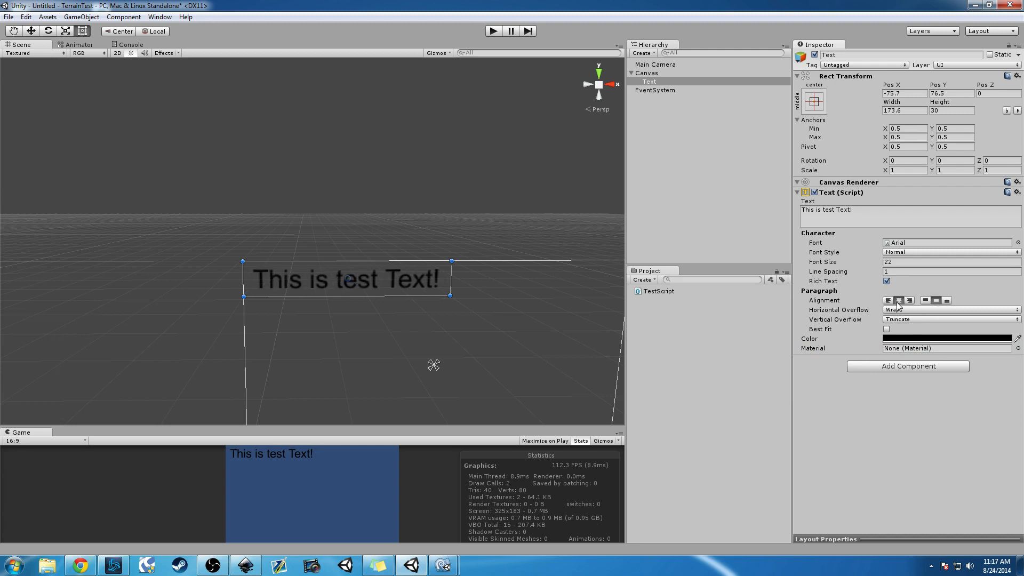
Set the text's font style to Bold
click(906, 252)
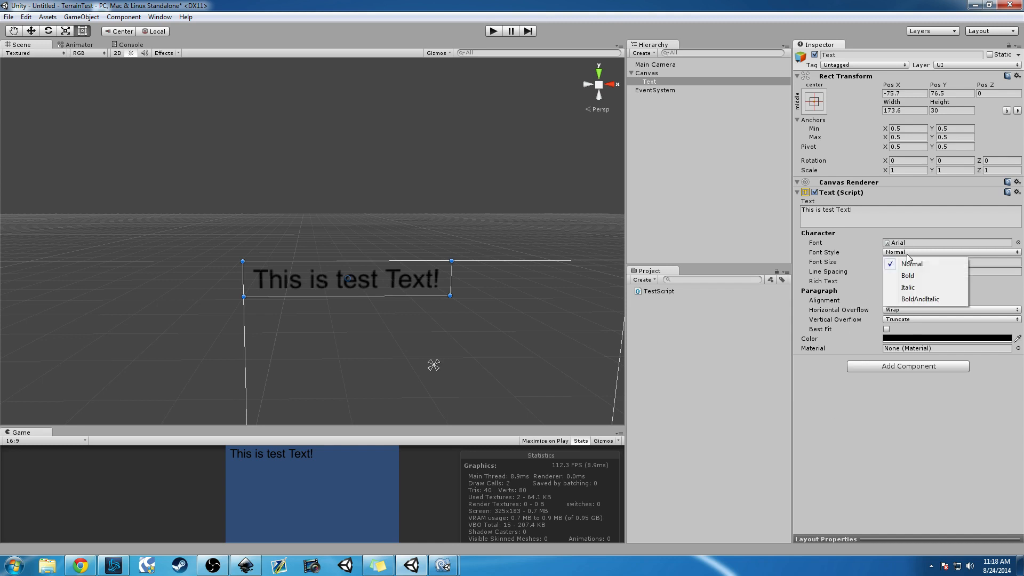
click(917, 276)
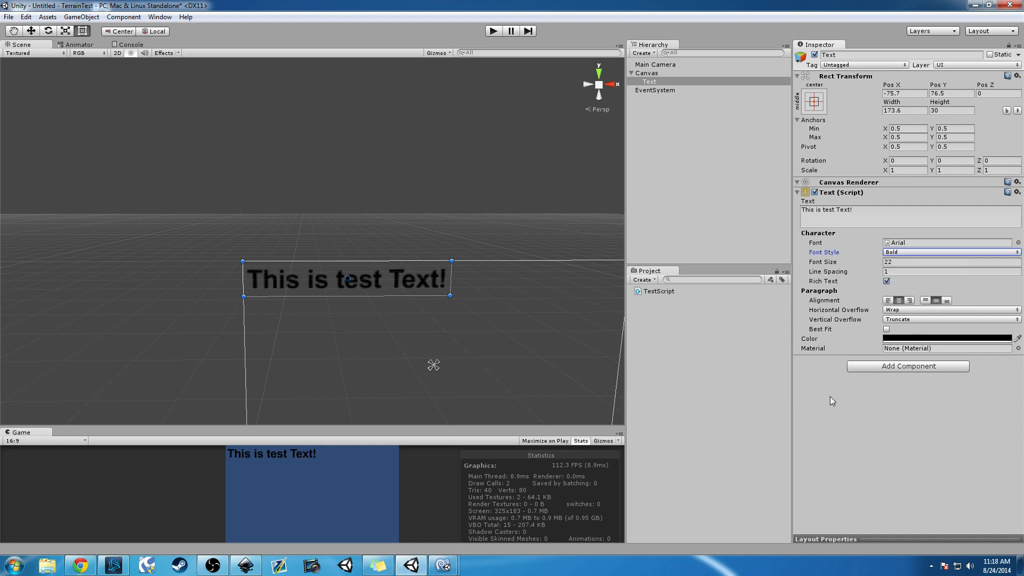
click(819, 428)
click(880, 217)
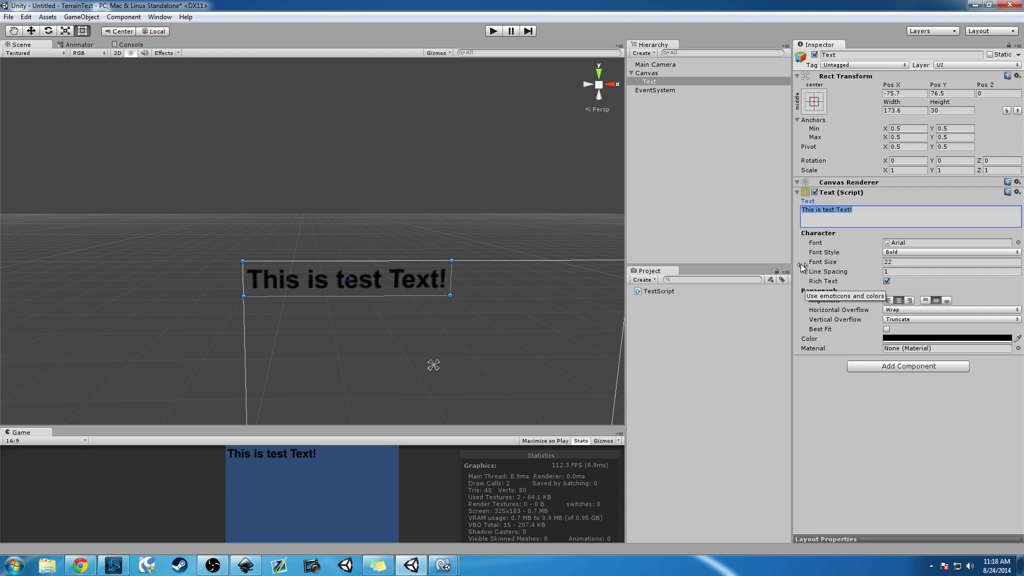
click(869, 211)
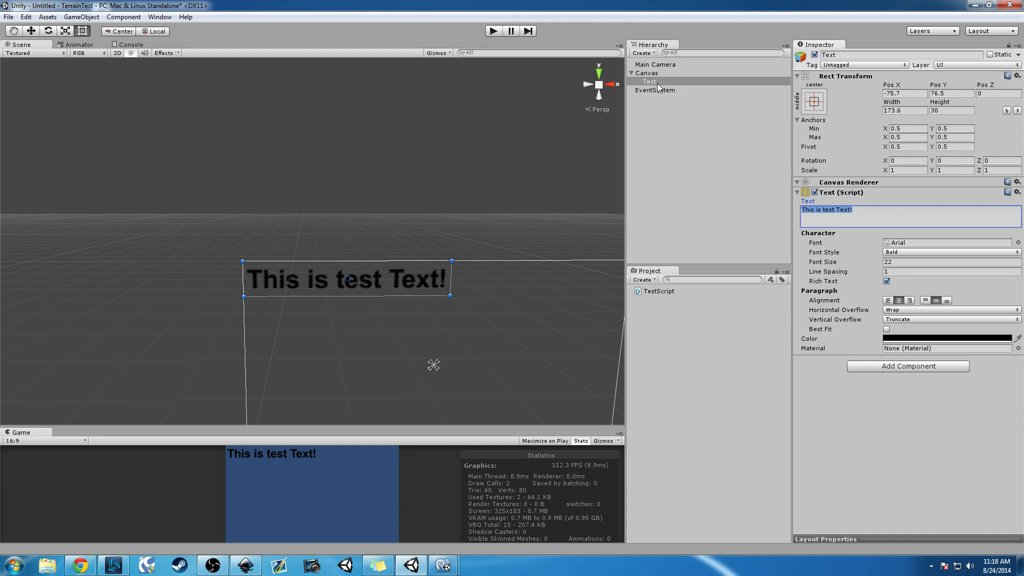
click(906, 418)
Enlarge the Game view and move the text to the canvas's upper-left corner, at about Pos X -272.2 and Pos Y 187
scroll(446, 305, down, 4)
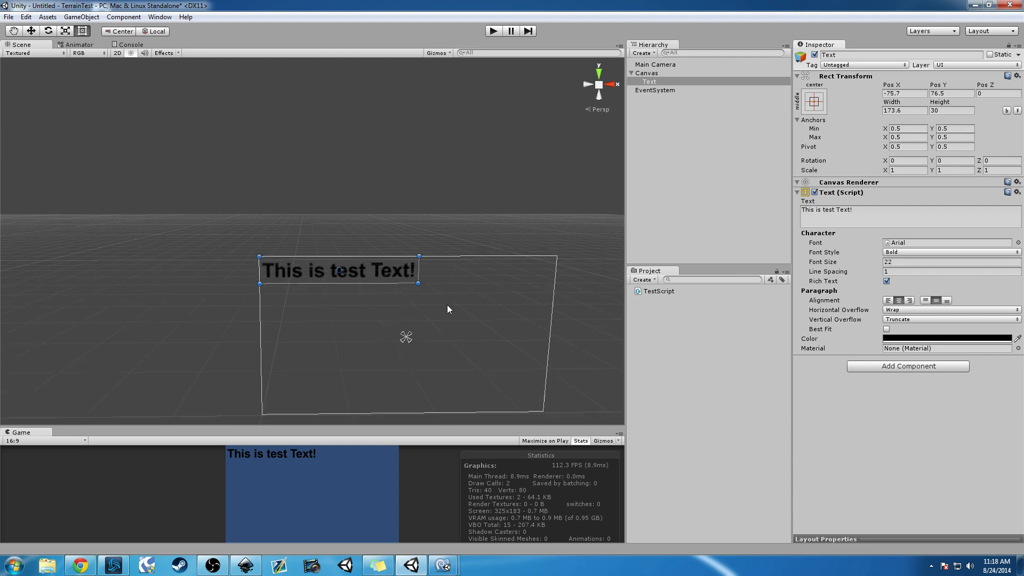
scroll(446, 306, up, 4)
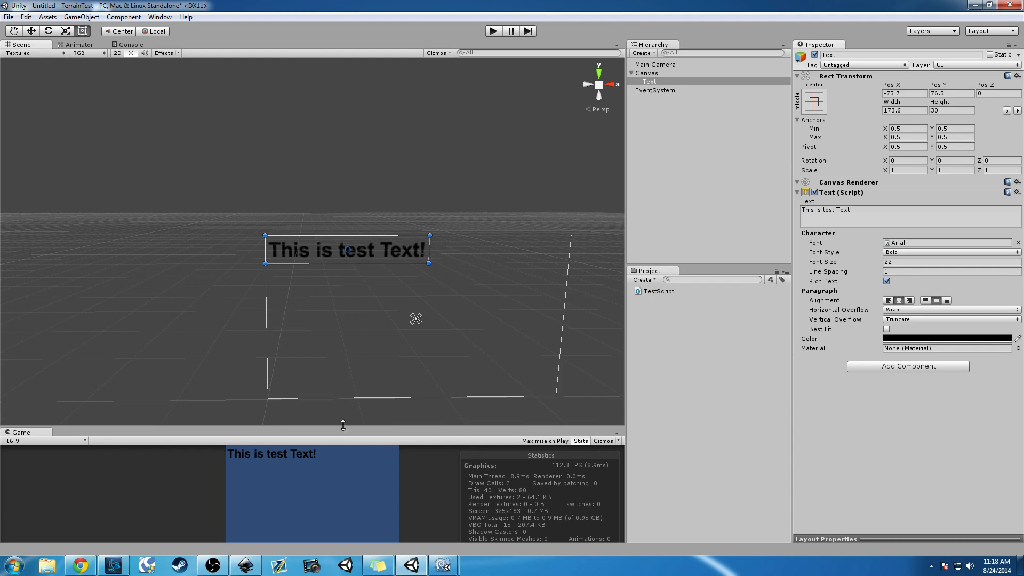
drag(343, 425, 357, 309)
middle_drag(213, 185, 202, 256)
drag(441, 200, 288, 121)
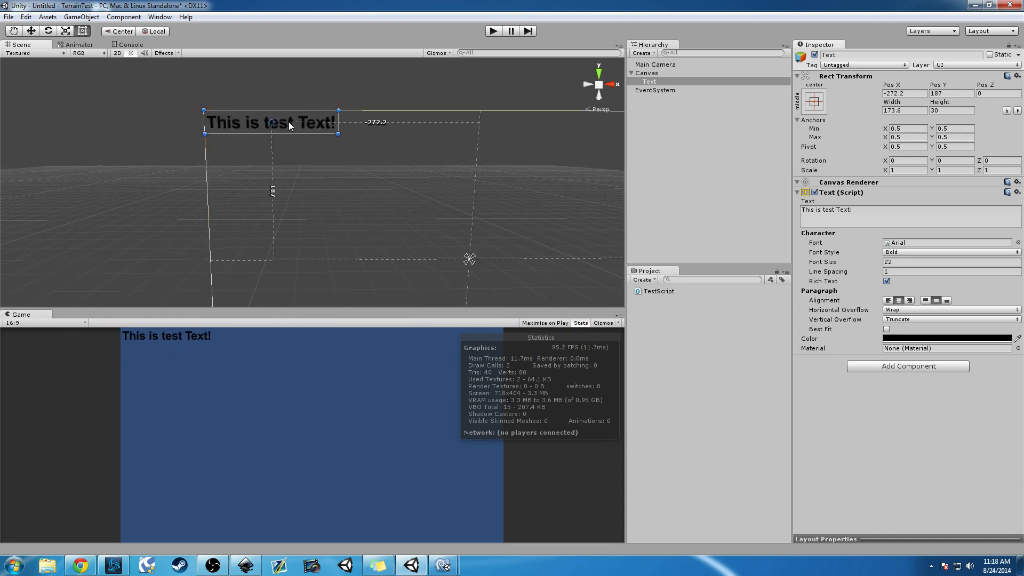
Enlarge the Game view slightly and realign the text with the canvas's upper-left corner
drag(235, 308, 332, 301)
middle_drag(313, 211, 322, 247)
scroll(315, 217, up, 3)
mouse_move(322, 213)
mouse_down()
mouse_move(284, 213)
mouse_move(303, 208)
mouse_up()
click(322, 263)
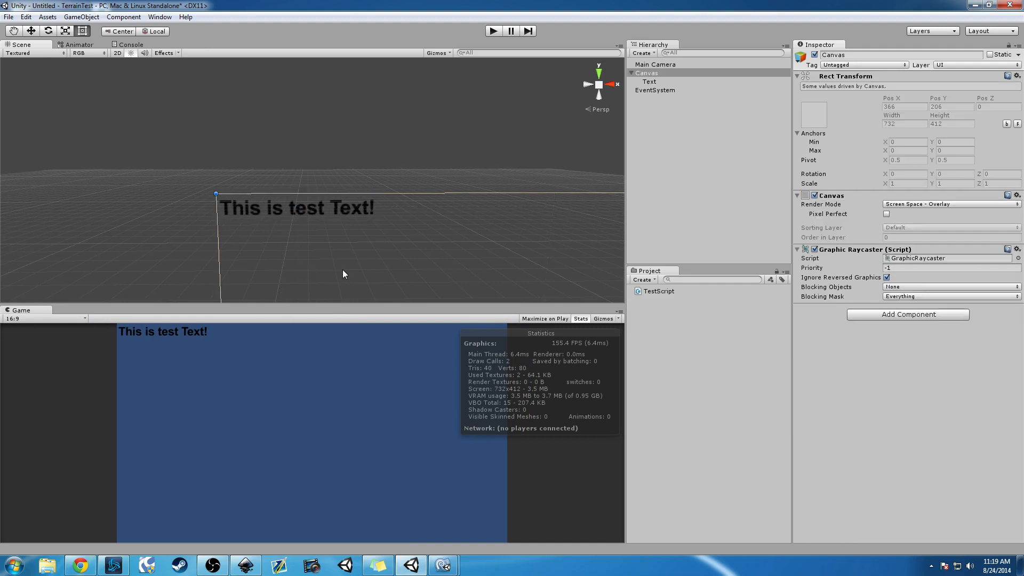
Set the test text's anchor preset to top left of the canvas
click(328, 210)
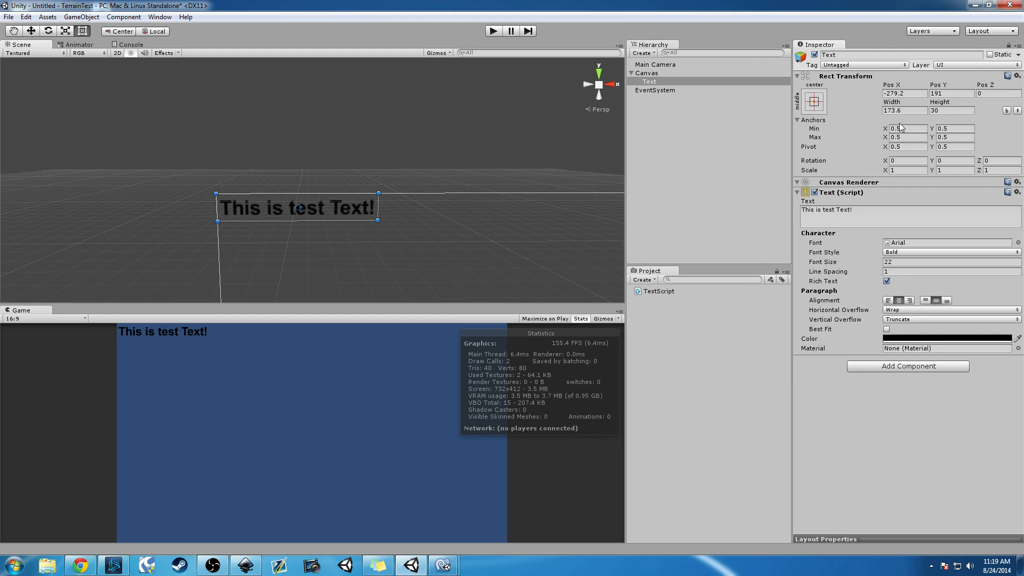
click(821, 108)
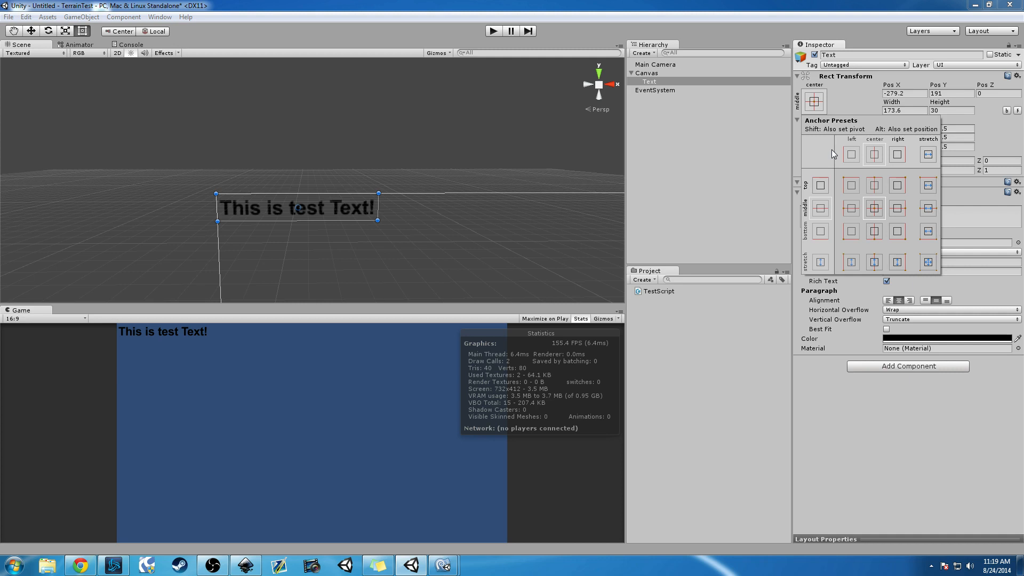
click(855, 184)
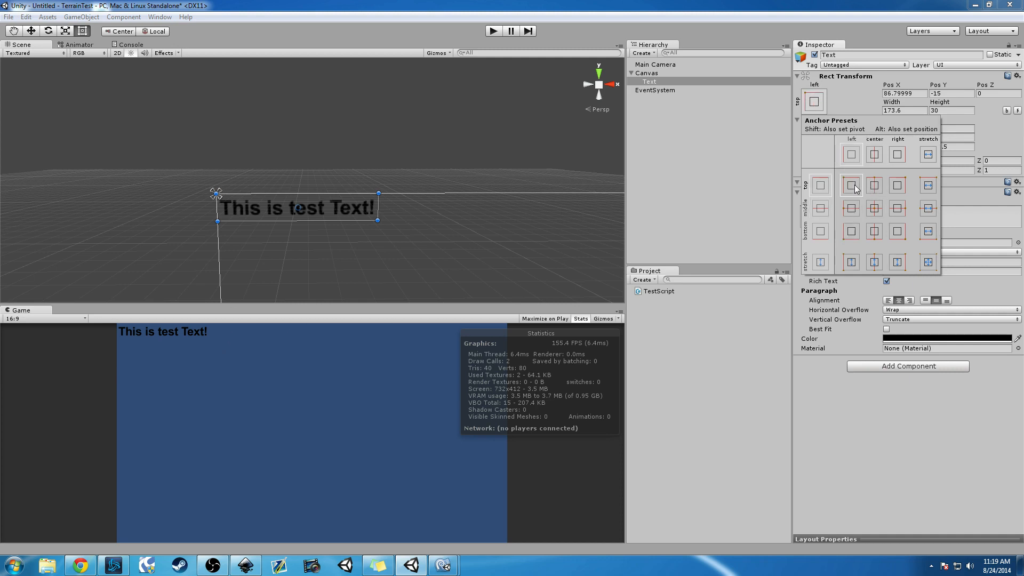
click(264, 229)
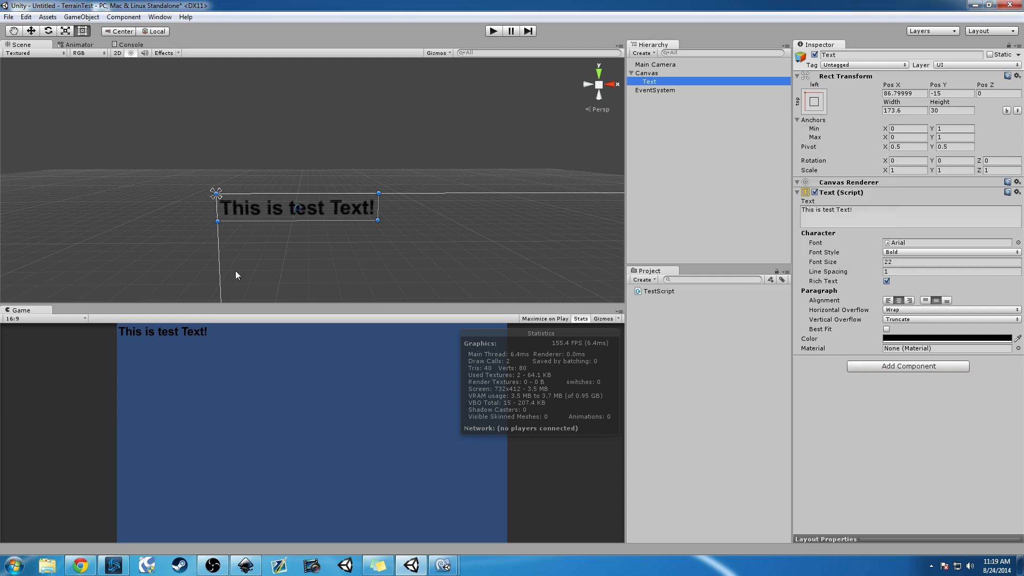
Enlarge and shrink the Game view to check how the anchored text behaves at different screen sizes
drag(365, 302, 353, 180)
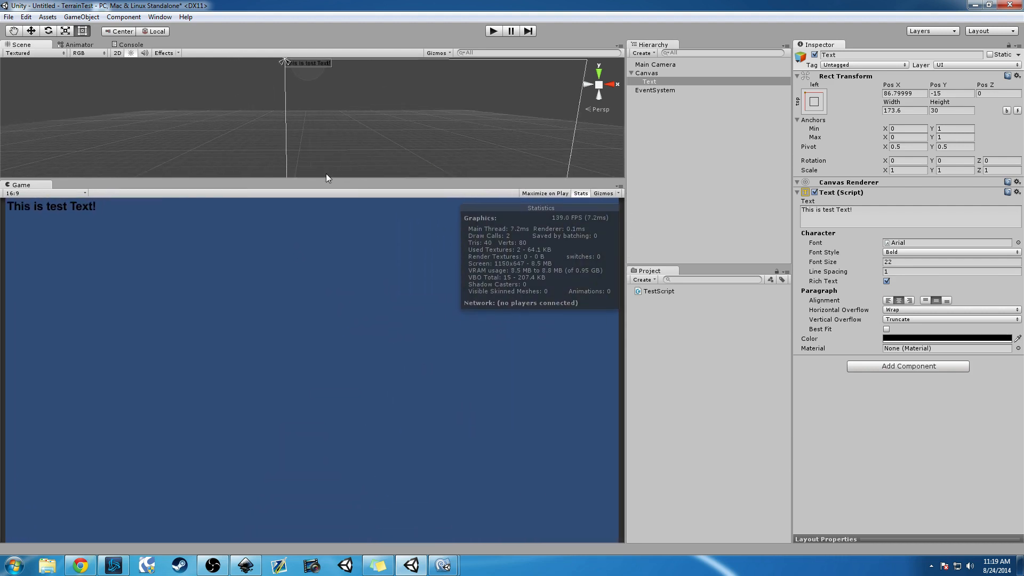
drag(326, 180, 359, 386)
middle_drag(510, 311, 506, 262)
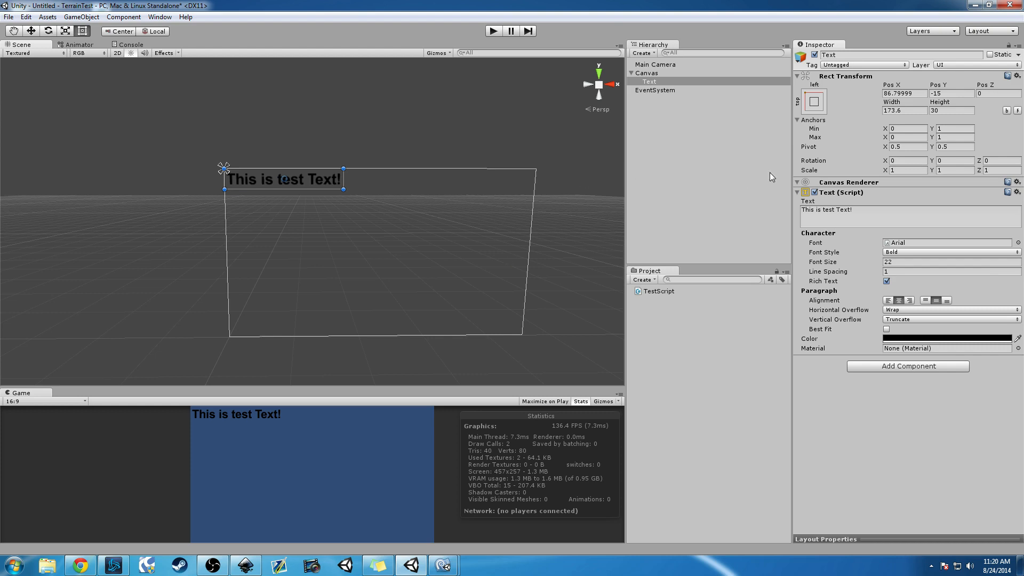
Set the text's anchor preset to middle right and enlarge the Game view to compare its behavior
click(814, 102)
click(895, 211)
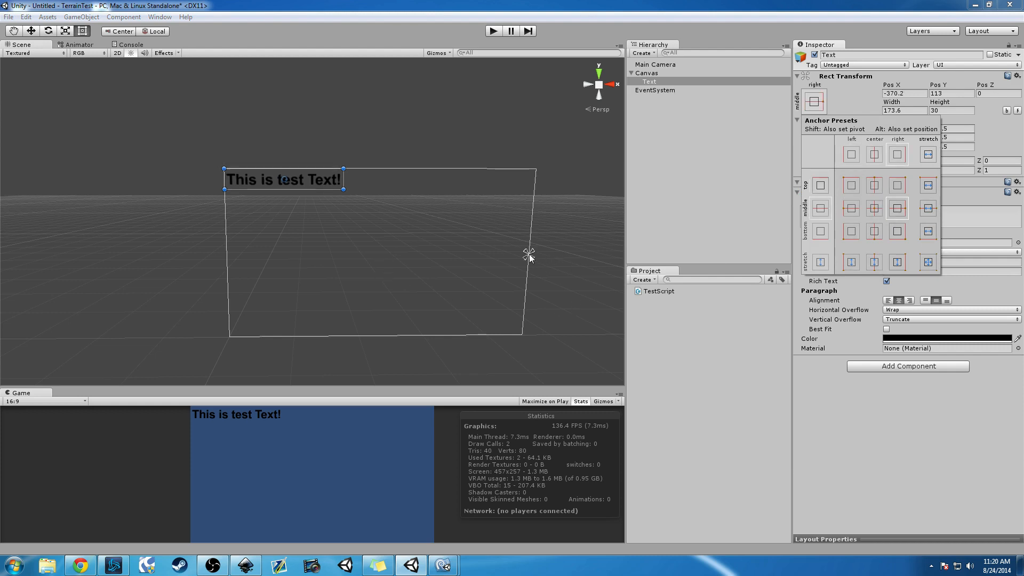
click(346, 335)
drag(302, 403, 257, 345)
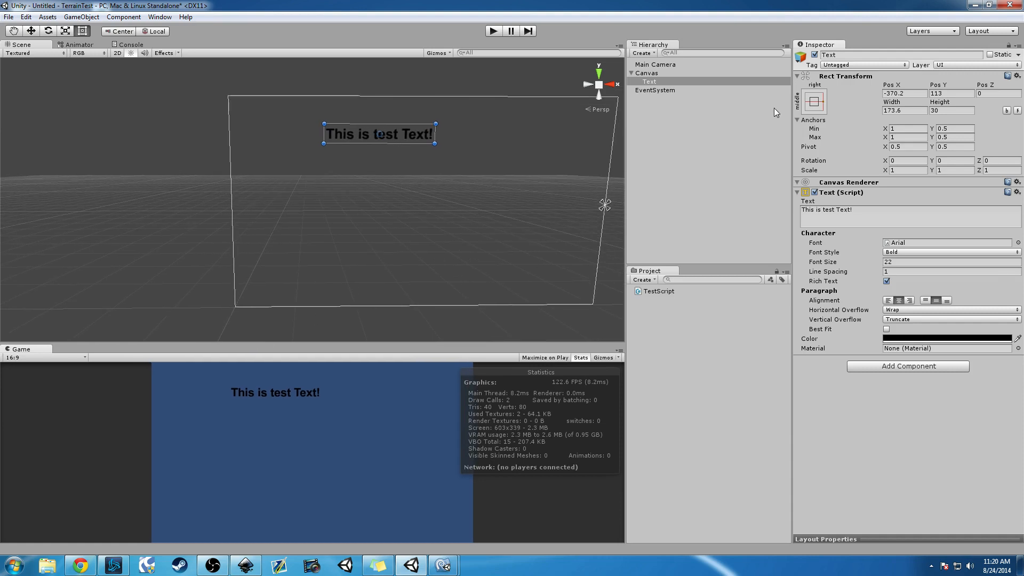
Anchor the text to the top left again and snap it into the canvas's upper-left corner at Pos X 86.8, Pos Y -15
click(814, 101)
click(851, 185)
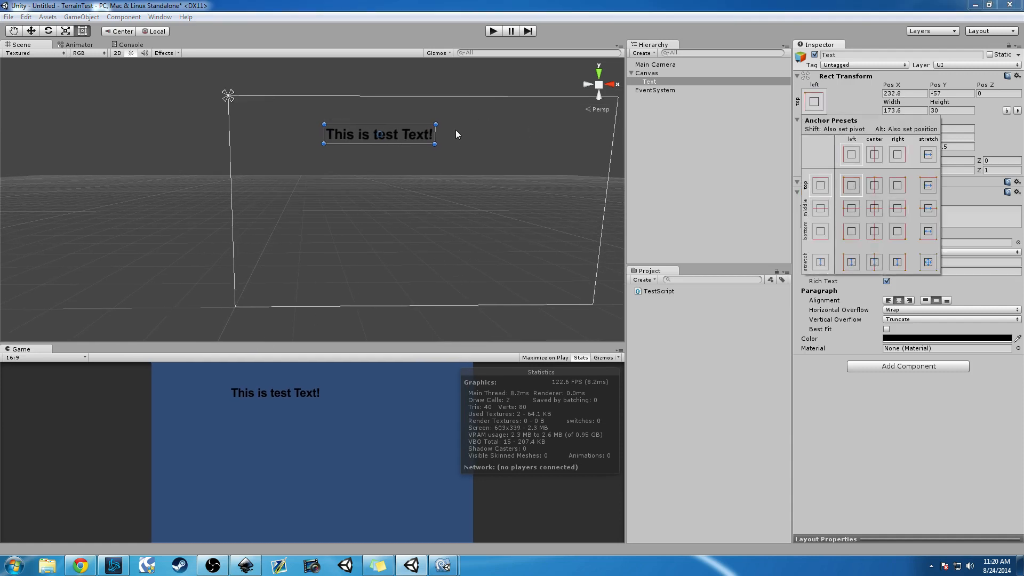
click(366, 129)
drag(376, 135, 283, 106)
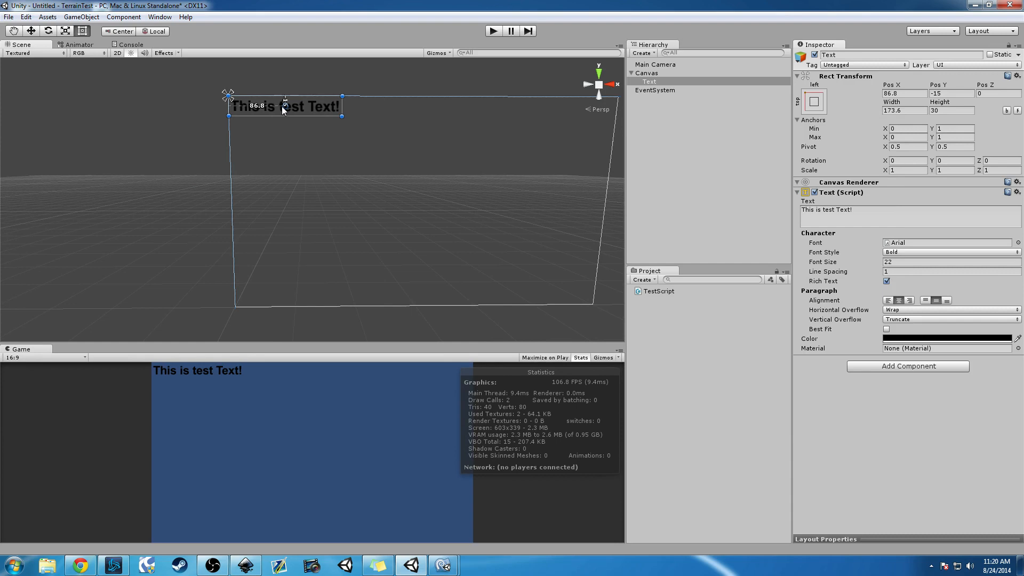
drag(290, 341, 293, 428)
click(542, 226)
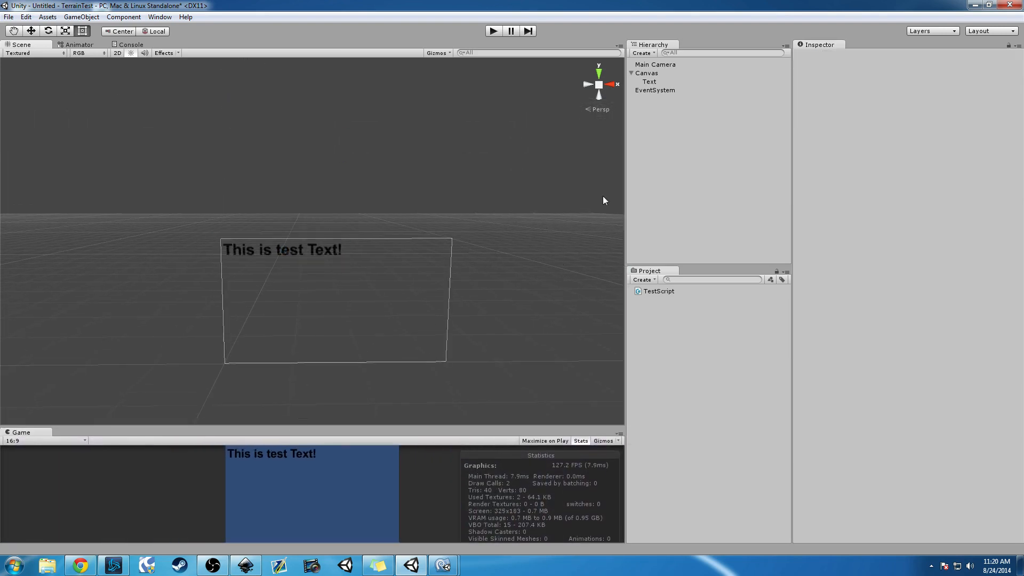
Rename the Text object as TestText
click(652, 83)
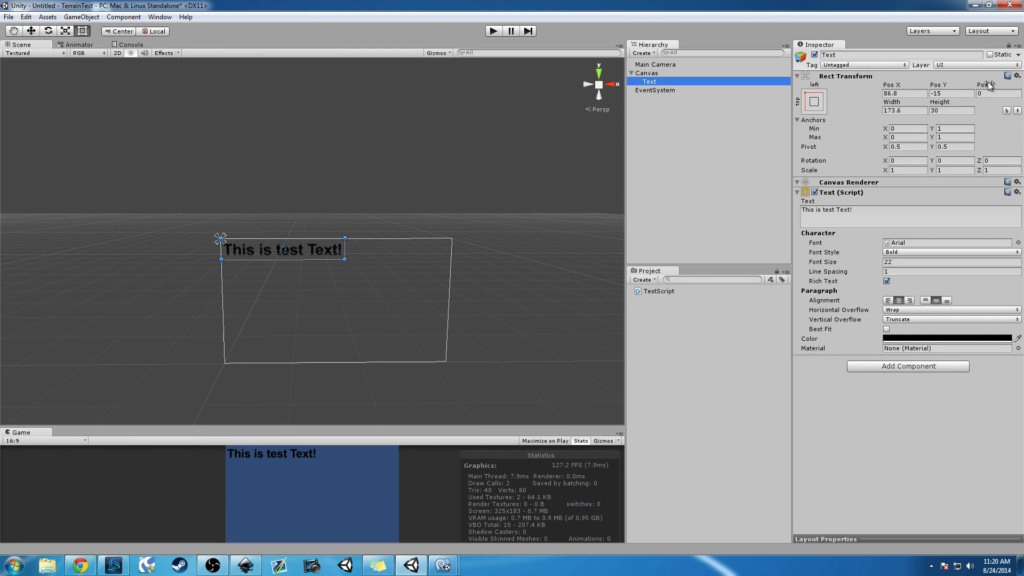
click(903, 55)
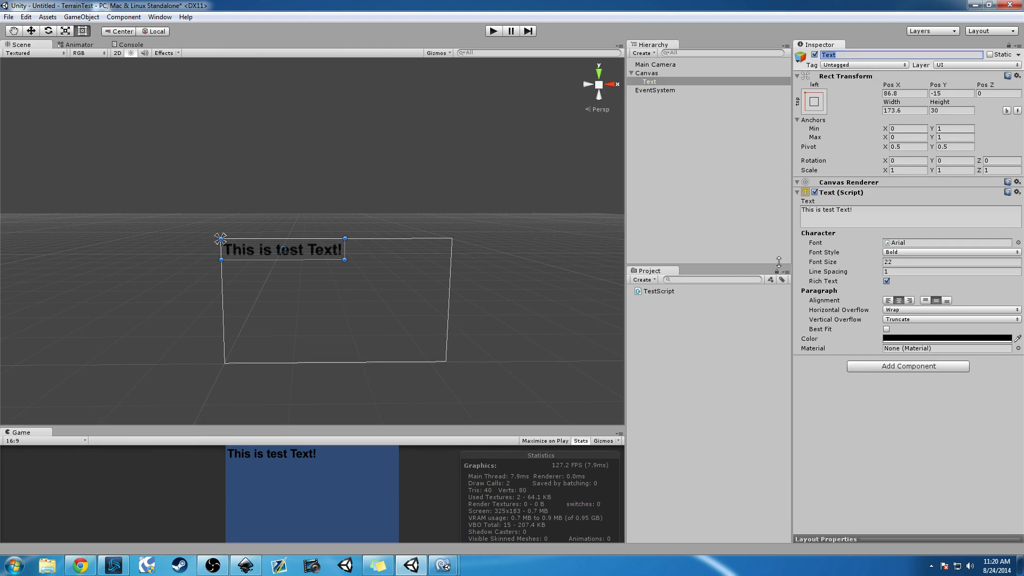
text(TestText\)
Rename the Canvas object as Overlaycanvas
click(673, 75)
click(869, 54)
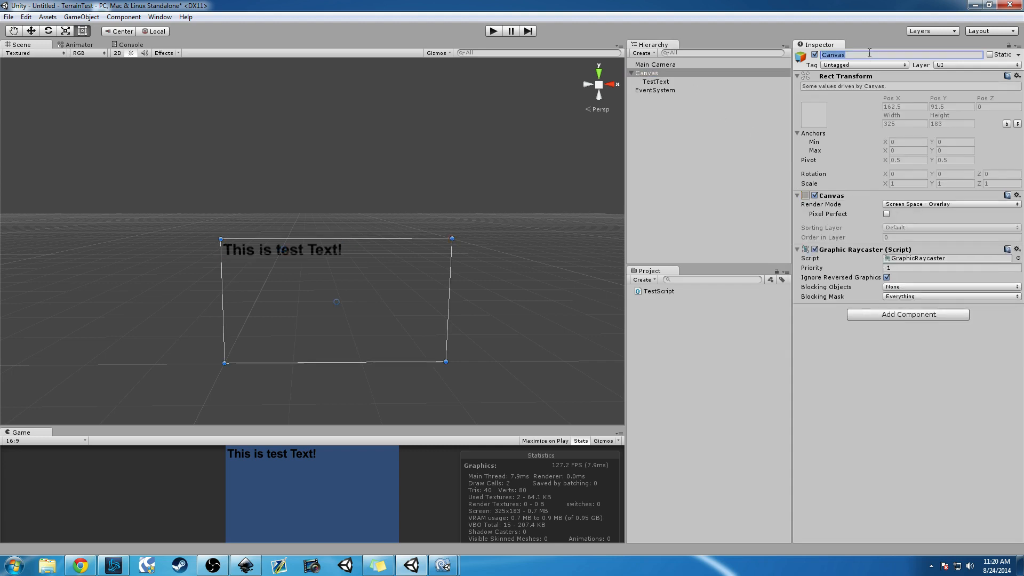
text(Overlaycanvas)
key(Return)
Add a UI button to the canvas and move it to the upper-right corner at about Pos X 97.5, Pos Y 76.5
click(650, 82)
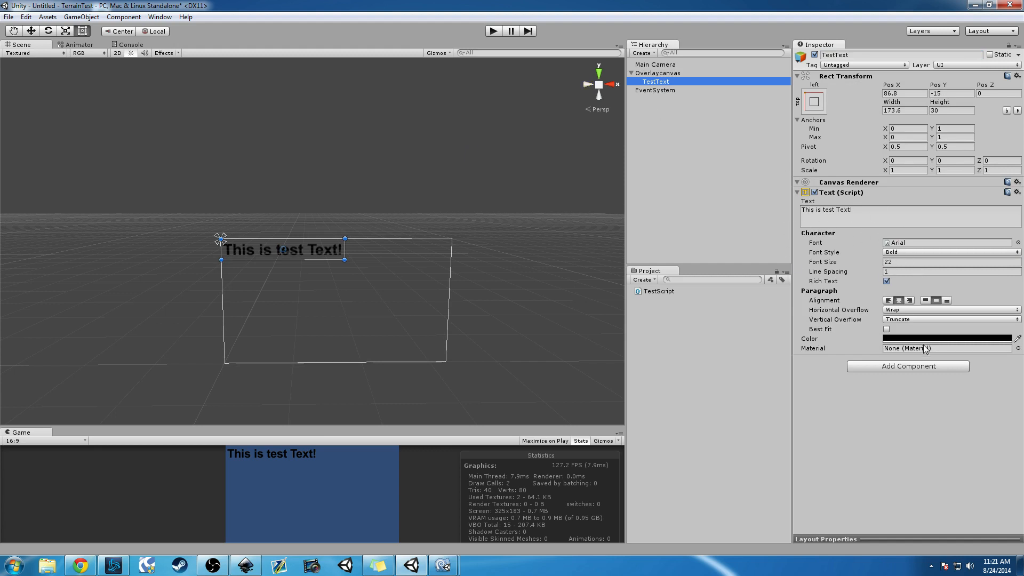
click(81, 16)
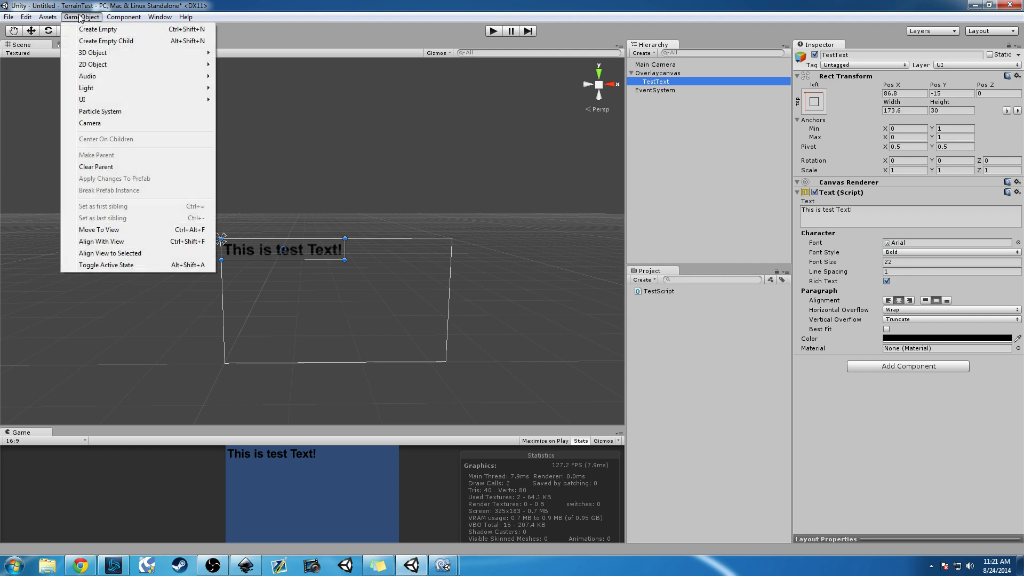
mouse_move(136, 98)
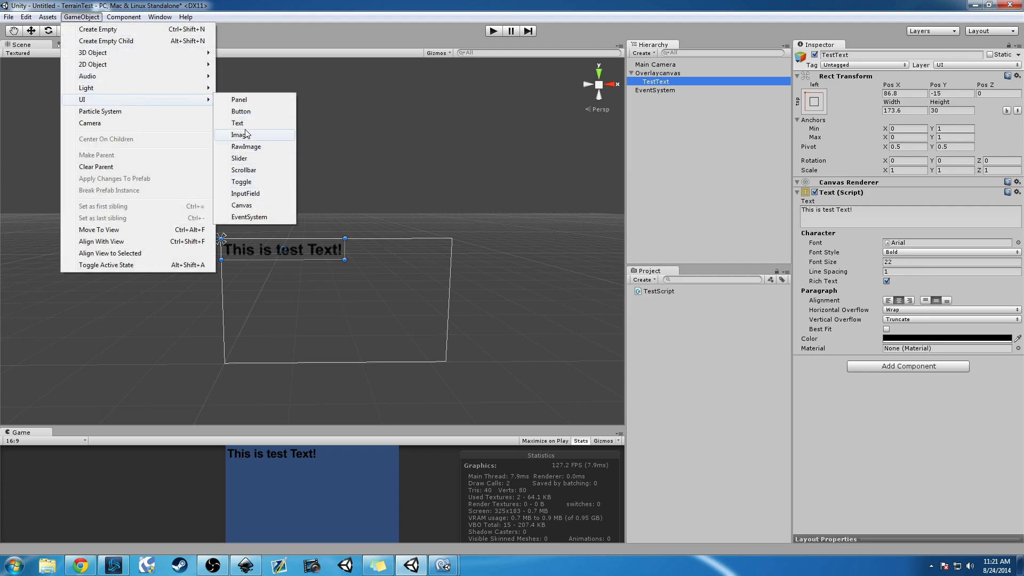
click(243, 113)
drag(347, 244, 440, 248)
Set the button's anchor preset to top right and enlarge the Game view to check its placement
click(812, 101)
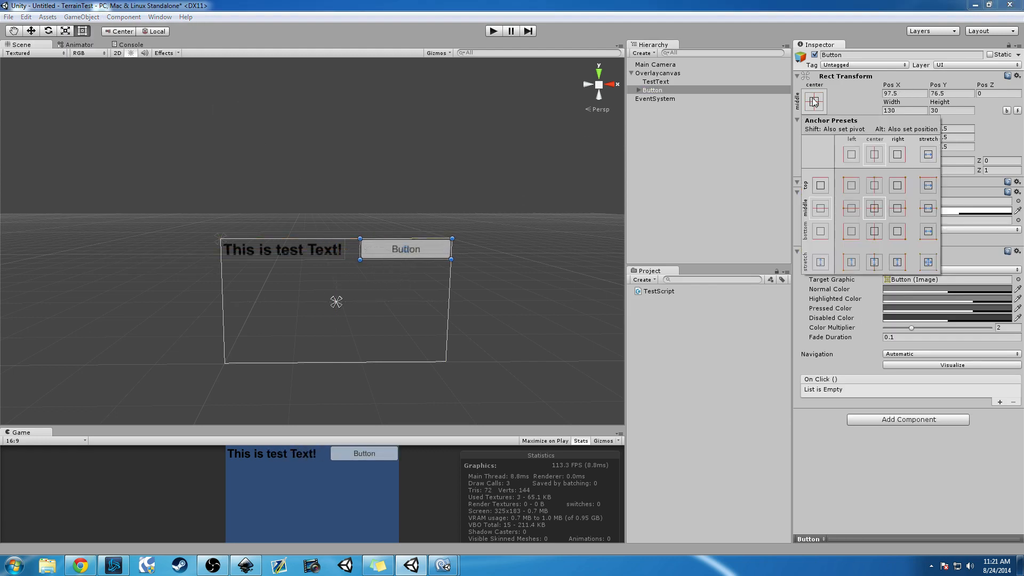
click(898, 185)
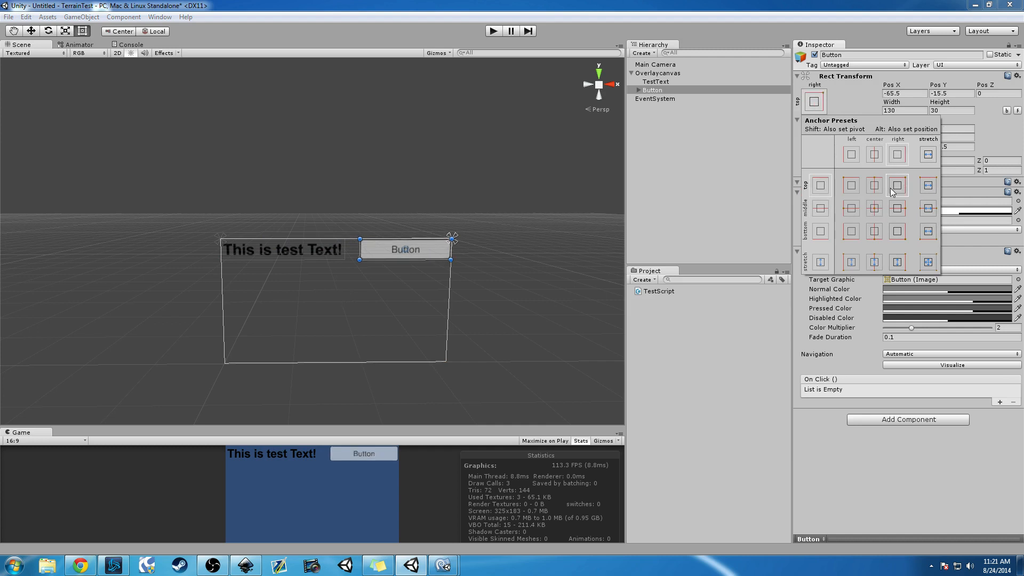
click(488, 231)
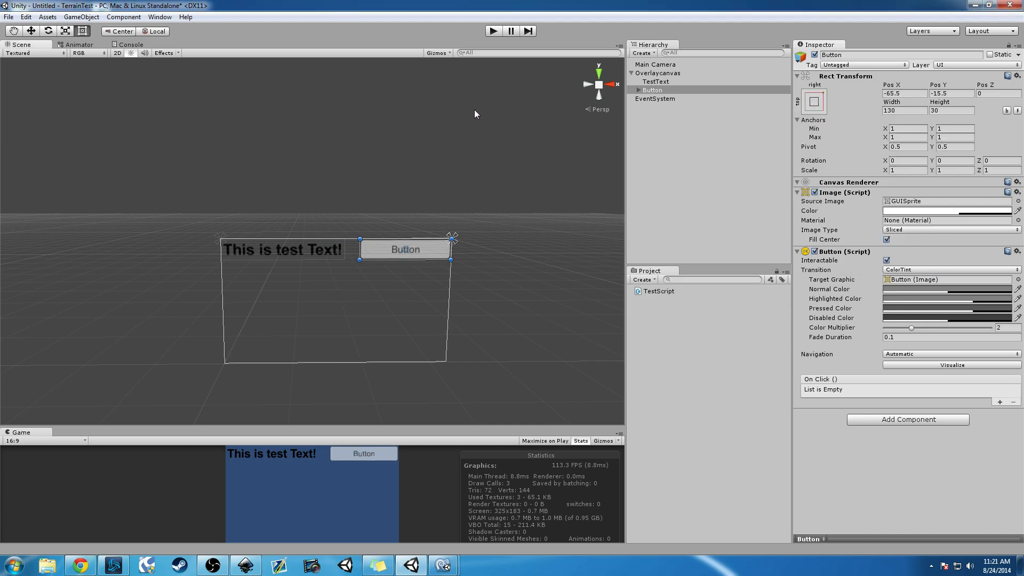
drag(374, 425, 304, 318)
middle_drag(367, 174, 263, 207)
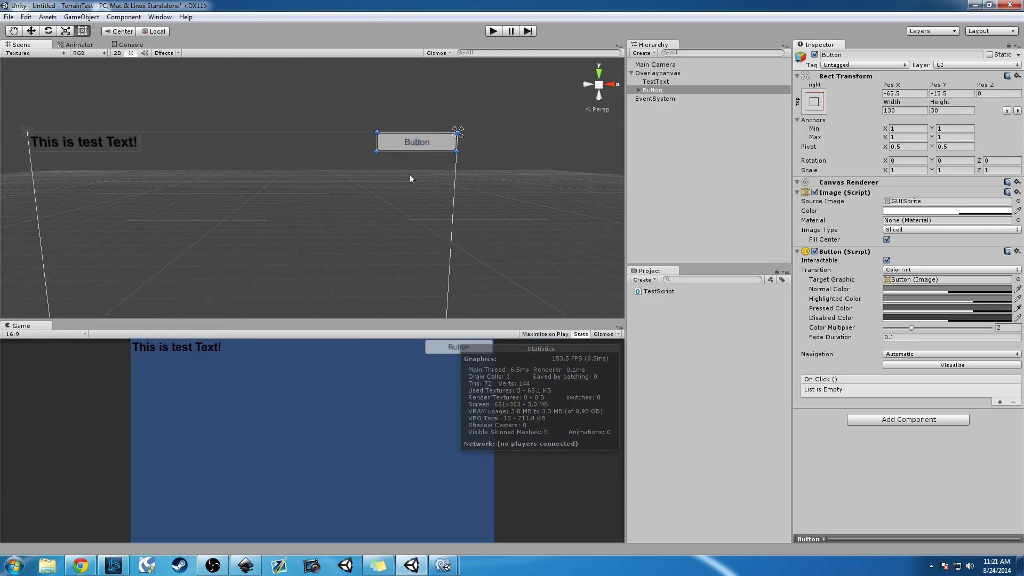
click(408, 174)
Run the scene, test the button several times in the Game view, and stop playback
click(496, 33)
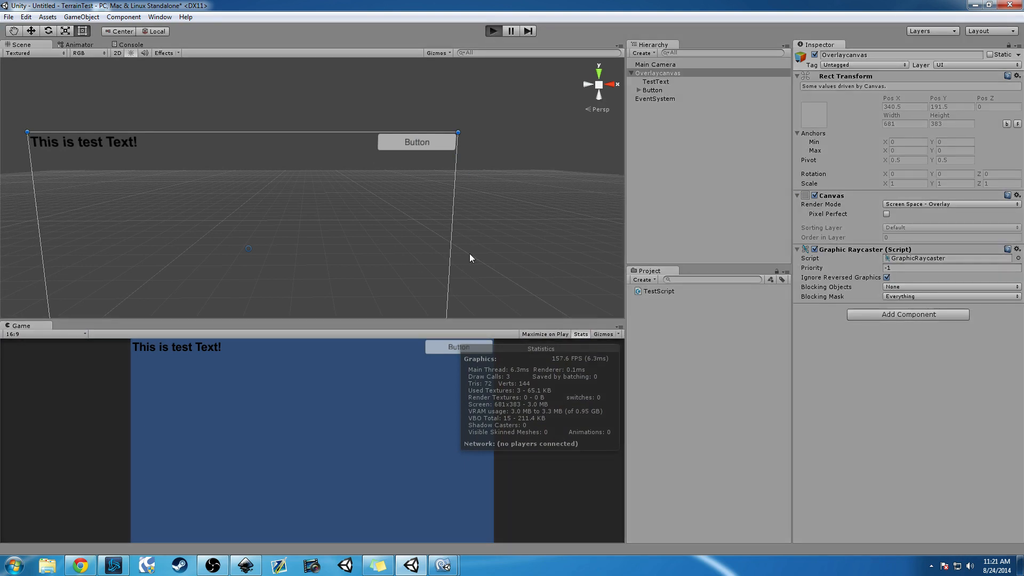
click(440, 349)
click(435, 351)
click(435, 351)
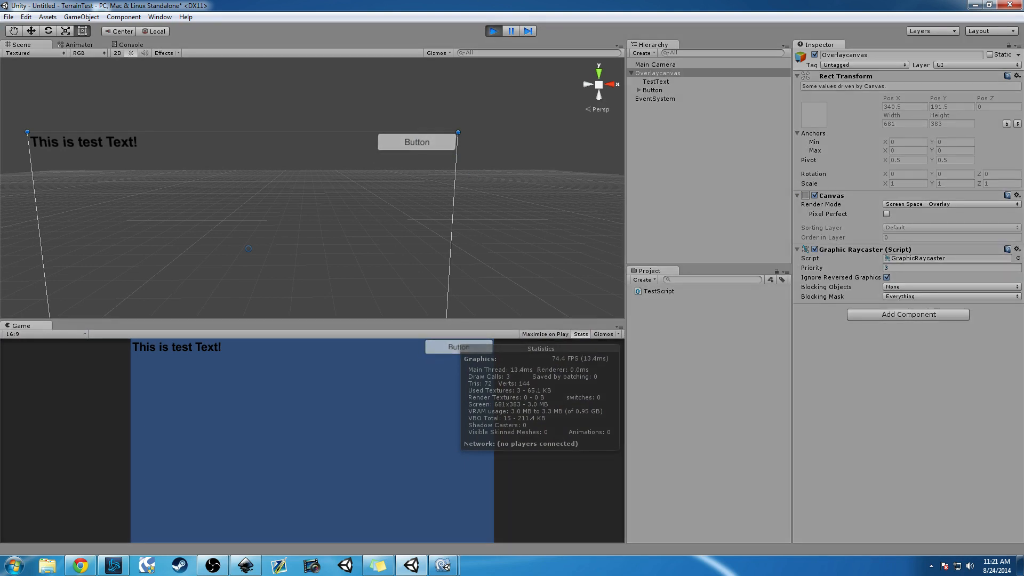
click(493, 30)
Delete the Text child object of the Button
middle_drag(570, 147, 597, 188)
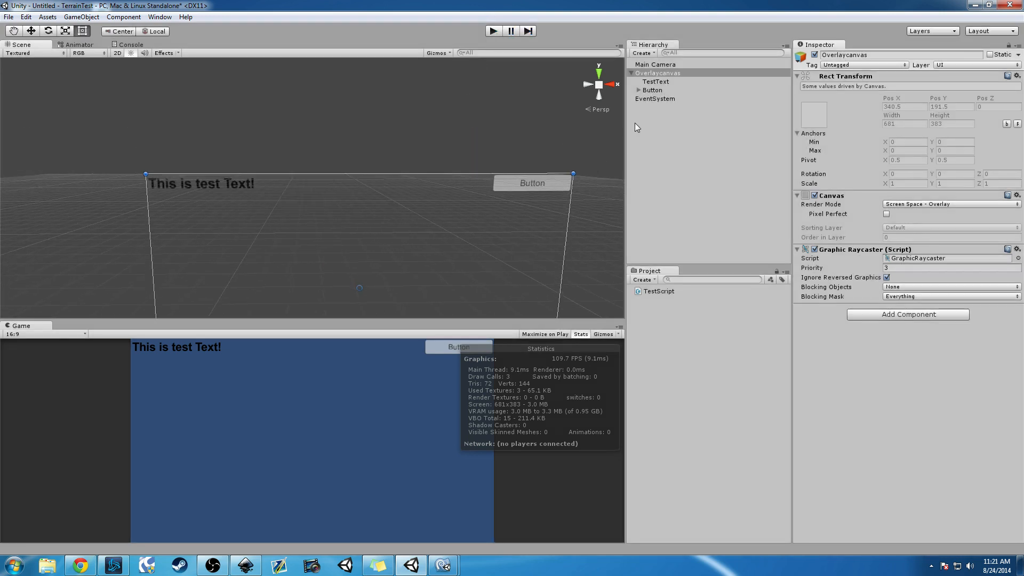
click(639, 90)
click(656, 98)
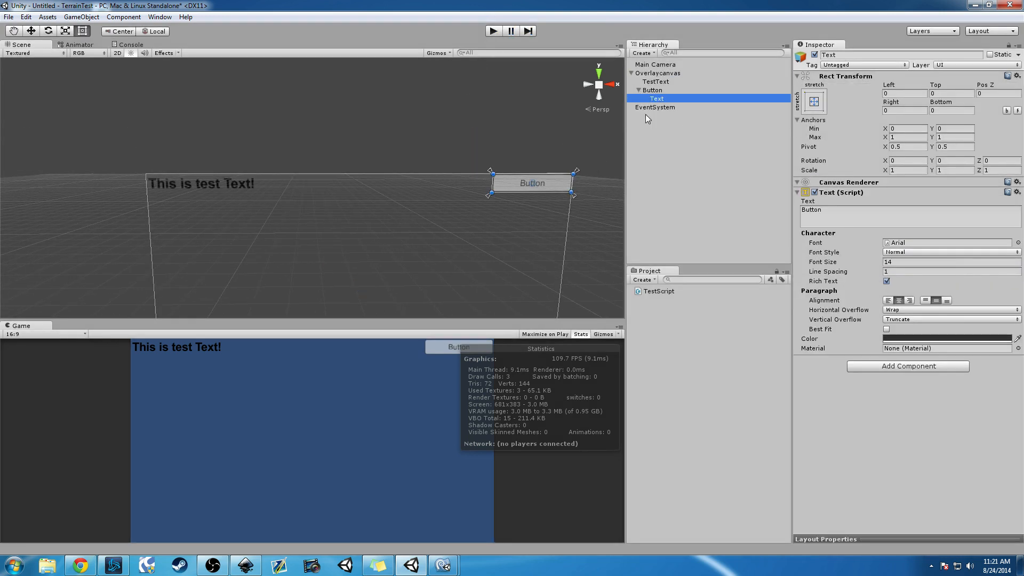
middle_drag(592, 261, 525, 237)
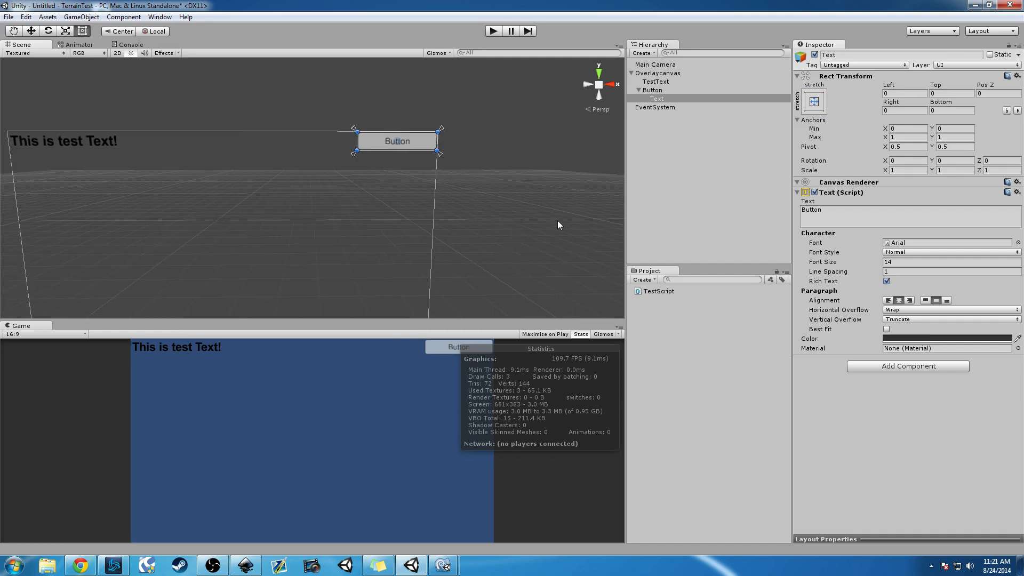
click(817, 208)
click(661, 99)
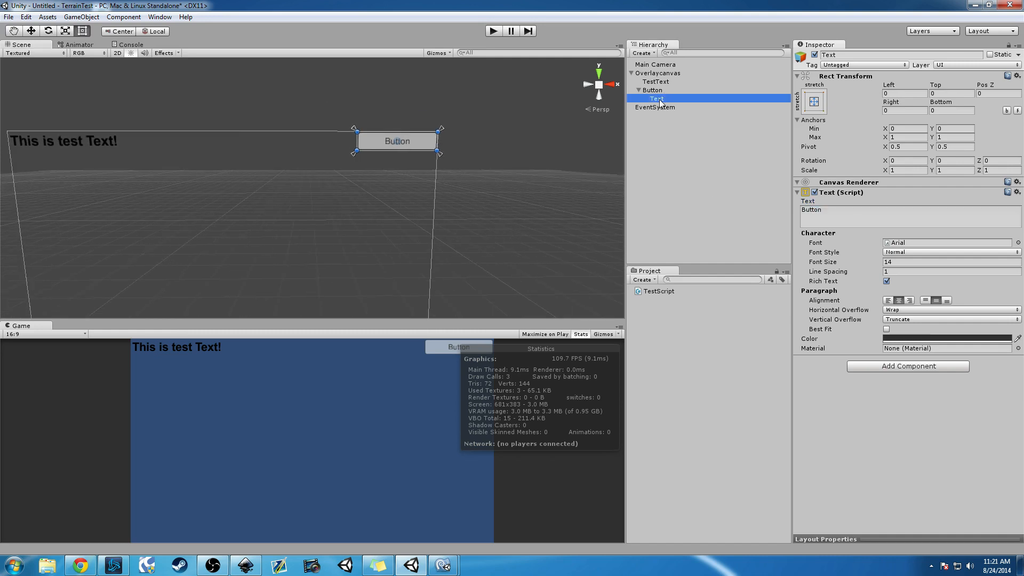
key(Delete)
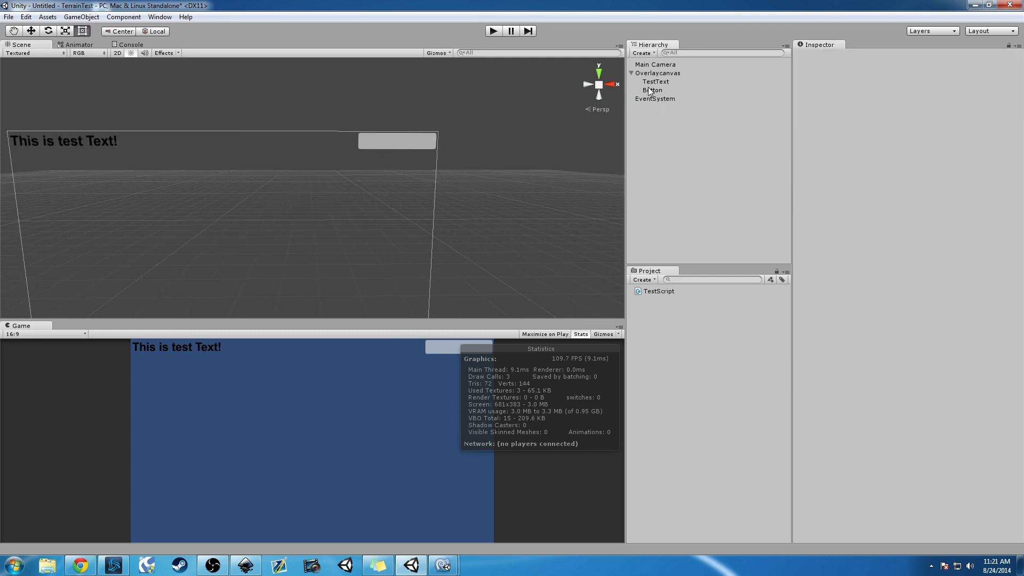
Review the Button's Image component and its available Image Type options
click(648, 89)
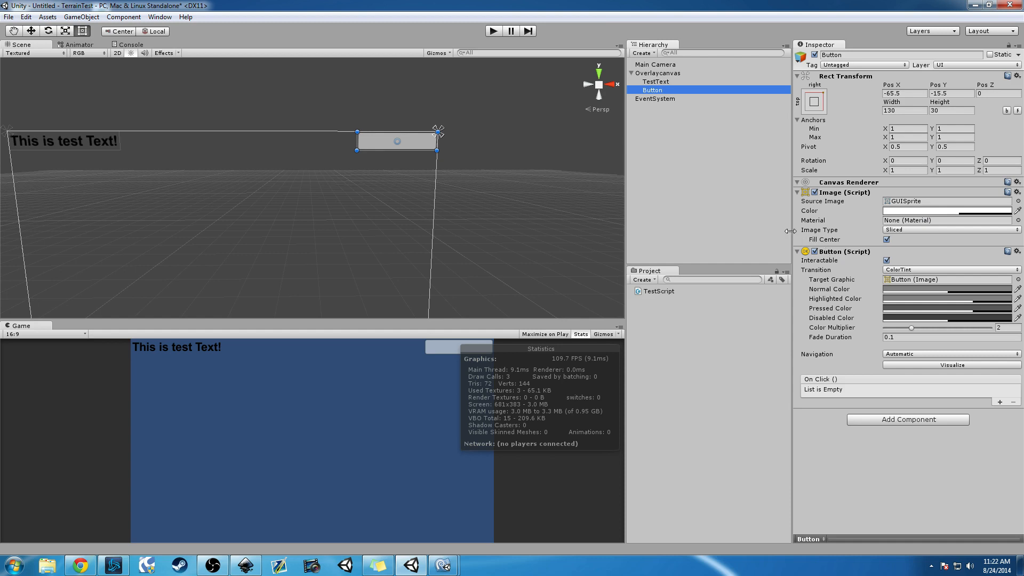
middle_drag(565, 225, 542, 219)
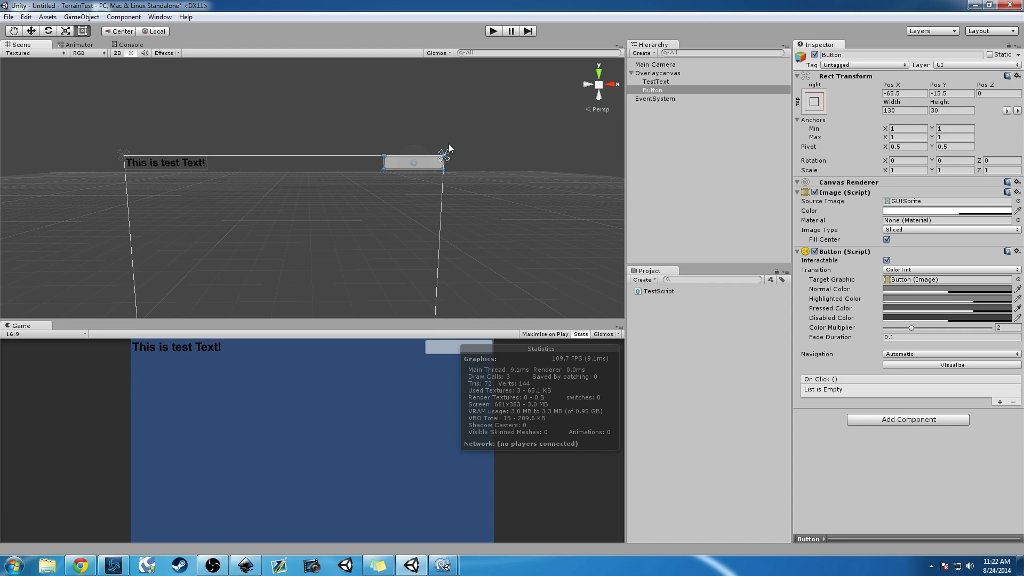
click(904, 230)
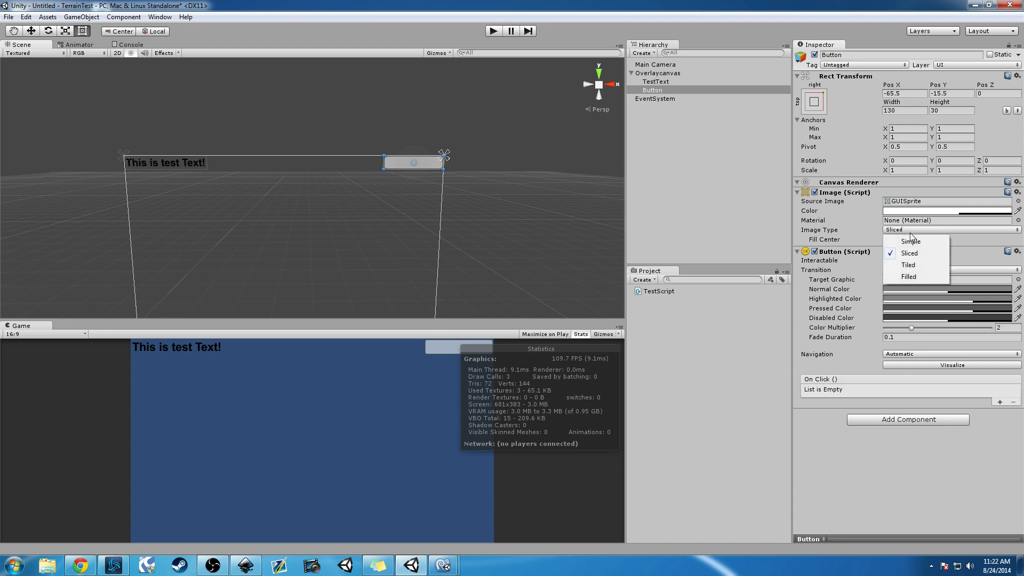
click(723, 370)
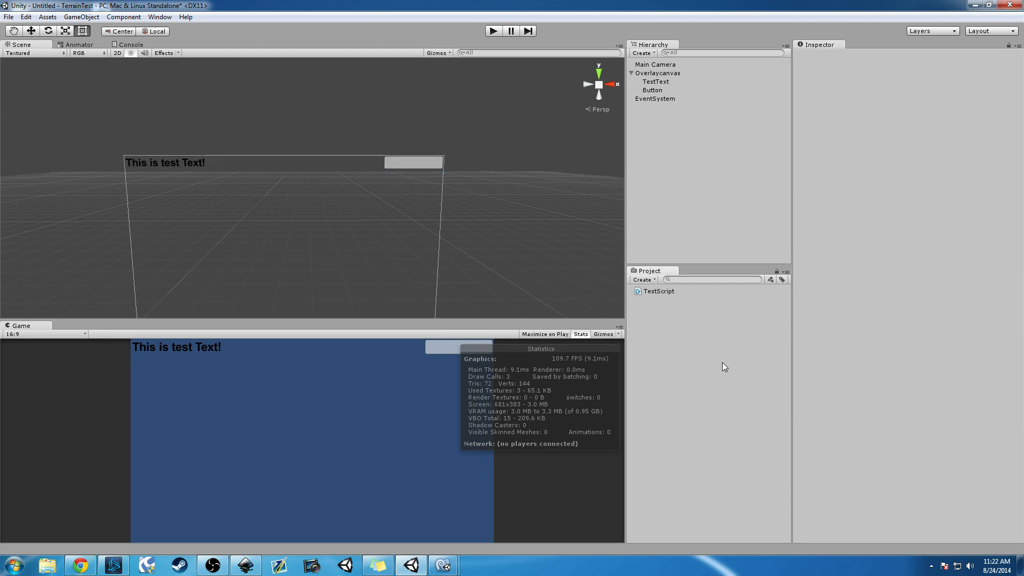
Switch the Button's Image Type to Filled and vary its Fill Amount, ending back at 1
click(655, 81)
click(658, 72)
click(657, 82)
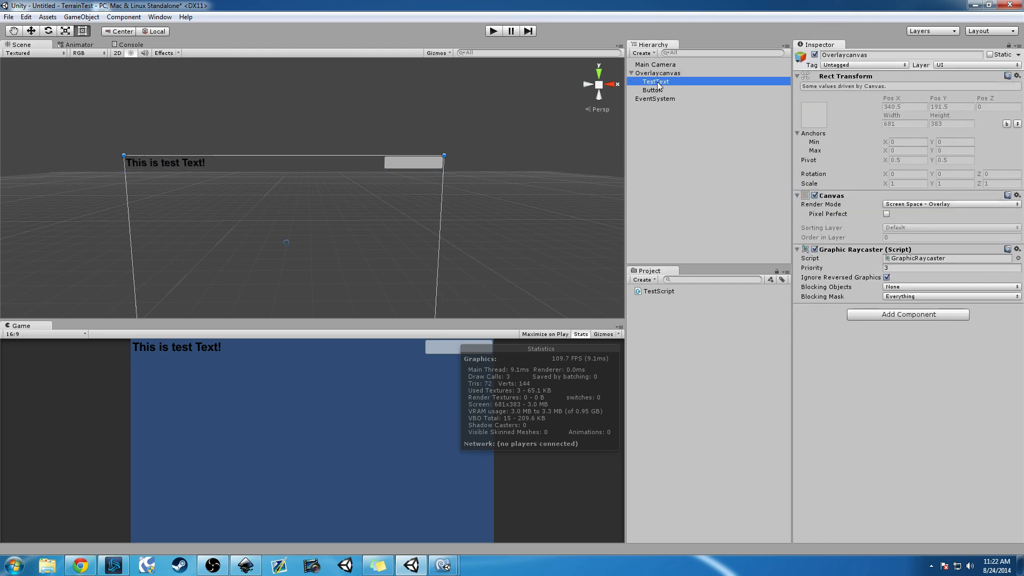
click(655, 90)
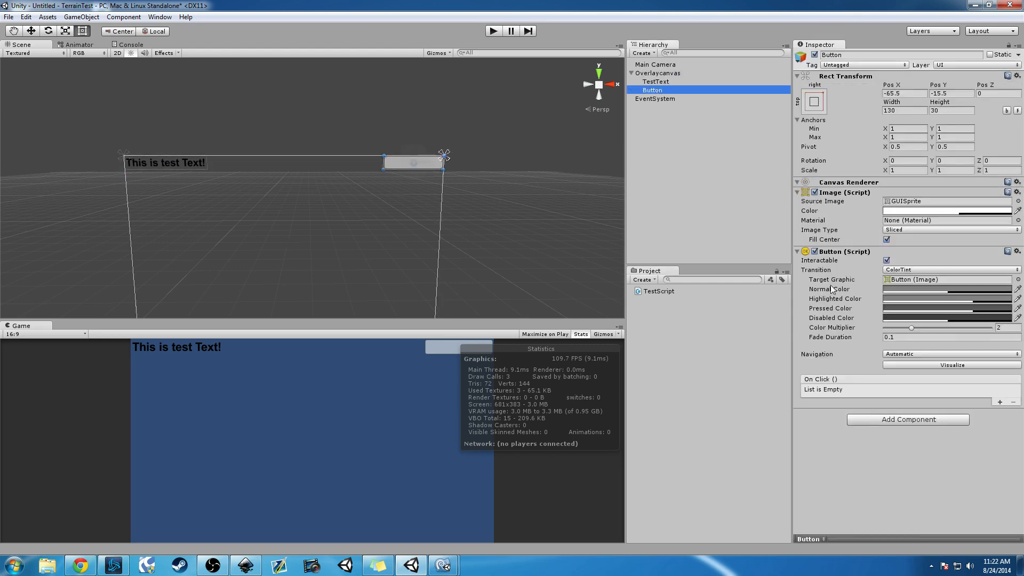
click(909, 230)
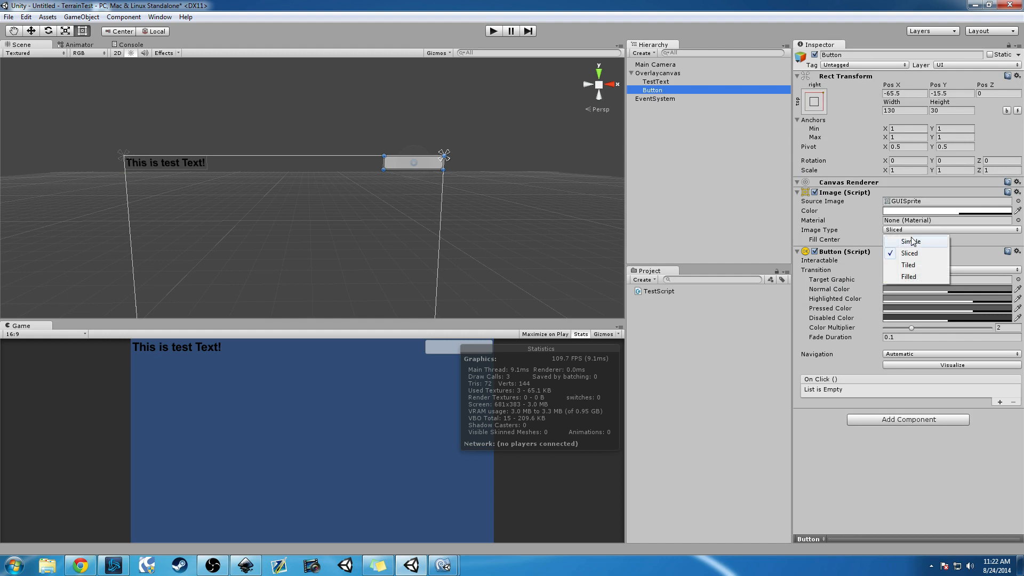
click(912, 276)
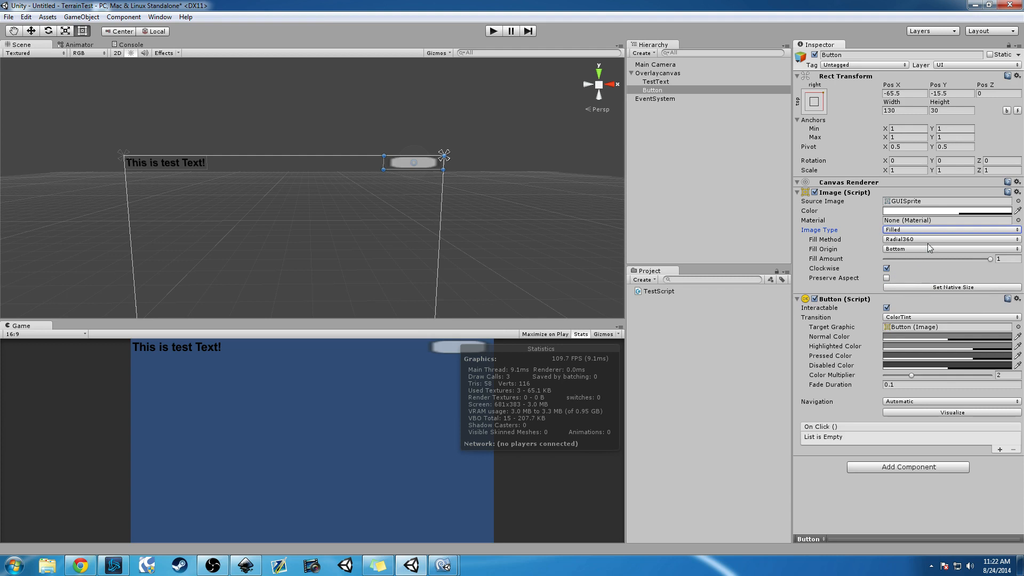
mouse_move(989, 259)
mouse_down()
mouse_move(890, 259)
mouse_move(1010, 264)
mouse_move(958, 256)
mouse_move(994, 263)
mouse_move(998, 275)
mouse_up()
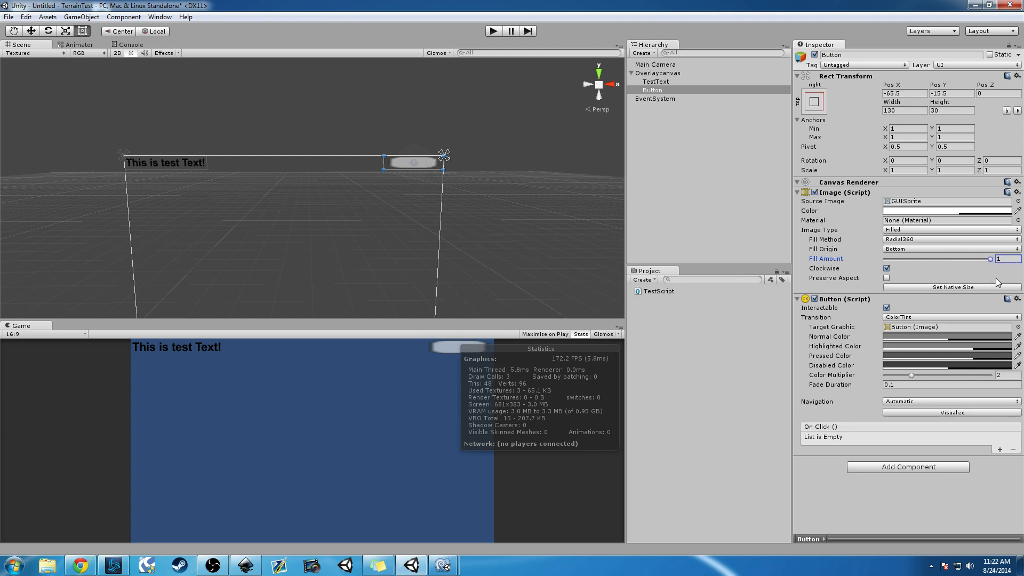
Try the Vertical and Horizontal fill methods on the button's image, varying the Fill Amount and returning it to 1
click(921, 239)
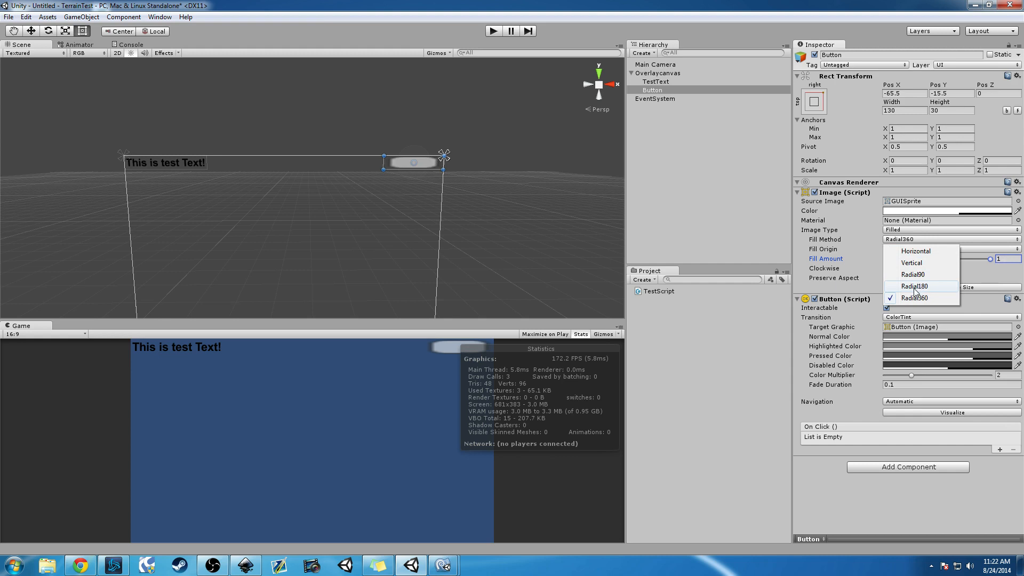
click(915, 263)
click(964, 241)
click(940, 253)
mouse_move(989, 257)
mouse_down()
mouse_move(907, 261)
mouse_move(999, 266)
mouse_up()
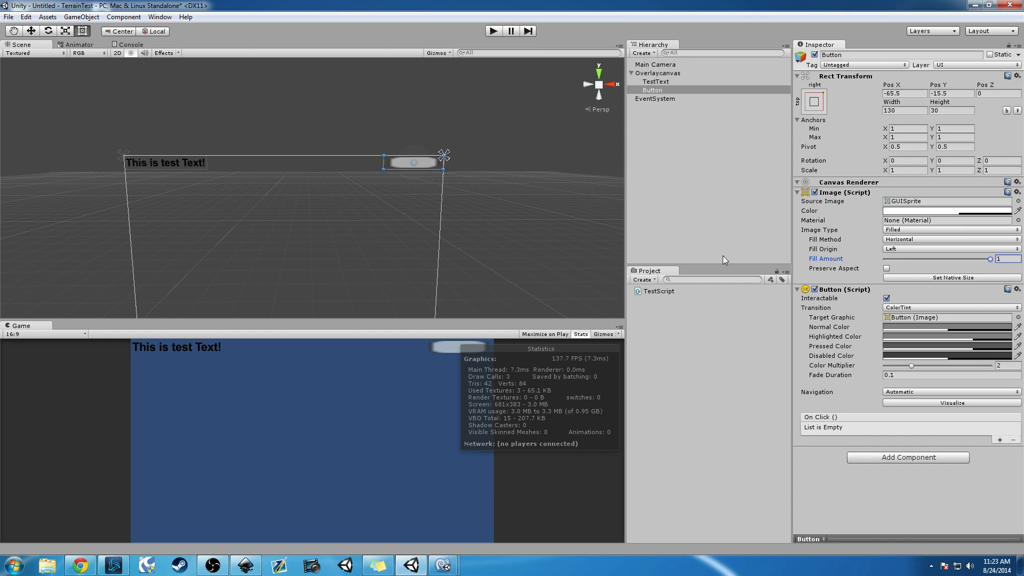
Try the Radial90 fill method with a varied Fill Amount, and set the fill method back to Horizontal
scroll(481, 223, up, 9)
middle_drag(501, 191, 513, 214)
scroll(451, 206, down, 4)
scroll(451, 206, down, 4)
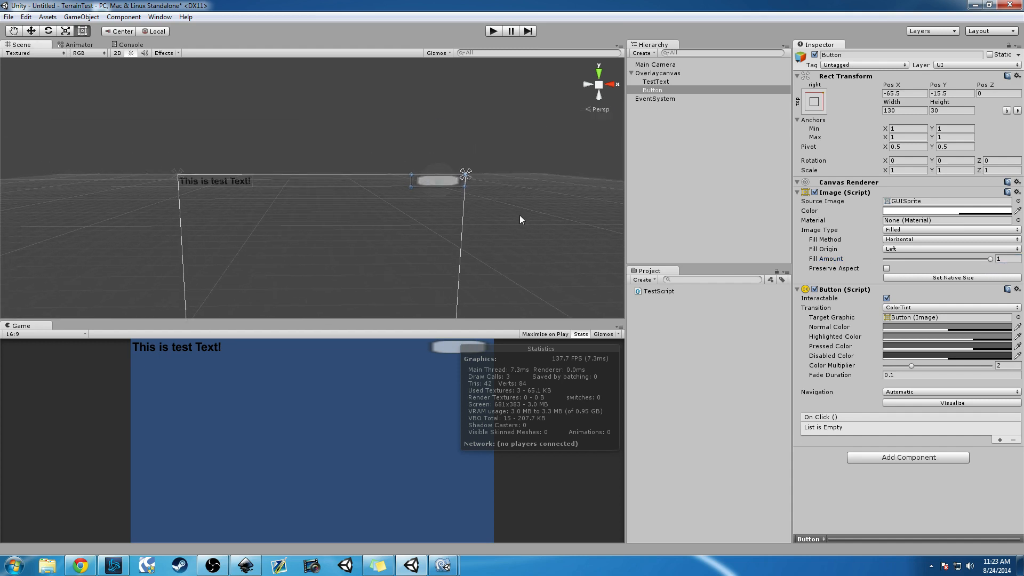
click(927, 239)
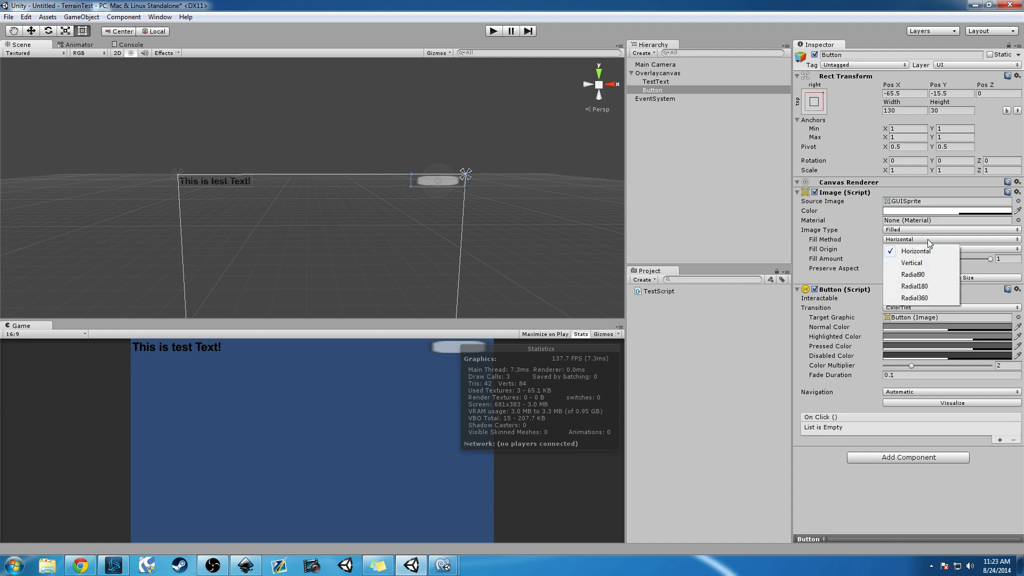
click(912, 274)
click(989, 260)
mouse_move(988, 257)
mouse_down()
mouse_move(928, 259)
mouse_move(992, 258)
mouse_up()
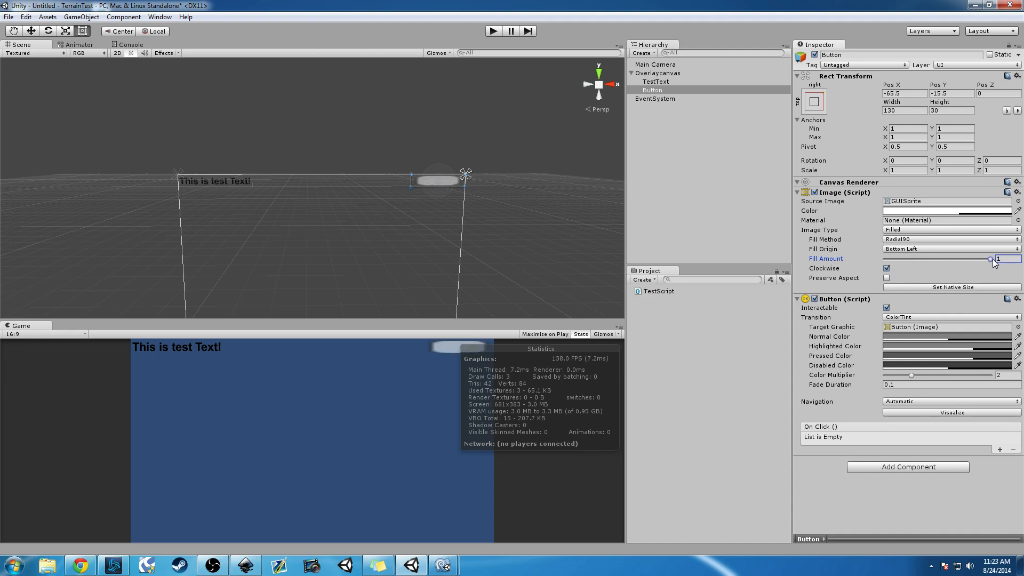
click(941, 248)
click(929, 242)
click(928, 242)
click(915, 250)
Compare the Tiled, Sliced and Simple image types on the button, and set the Image Type back to Sliced
click(917, 230)
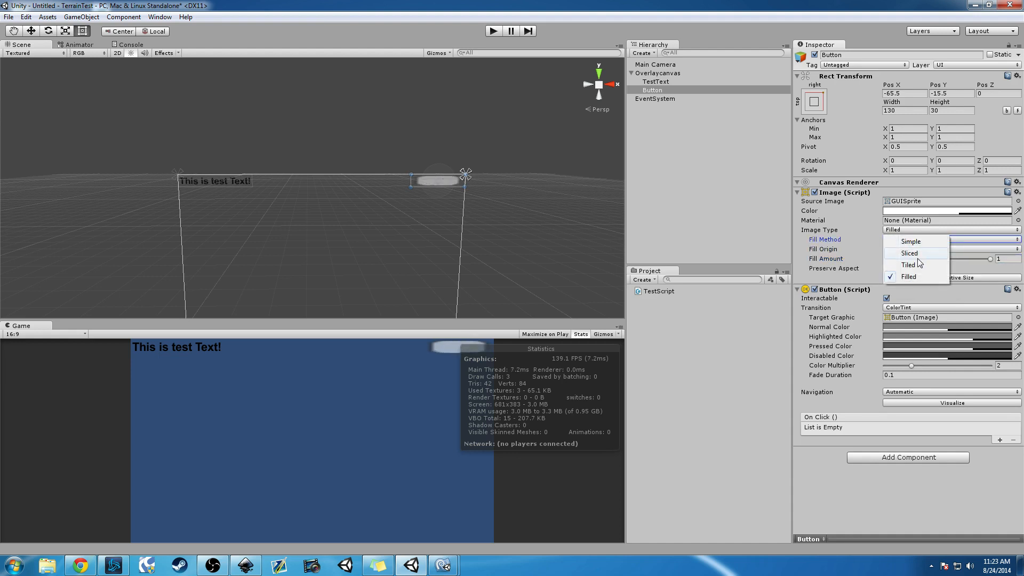
click(916, 265)
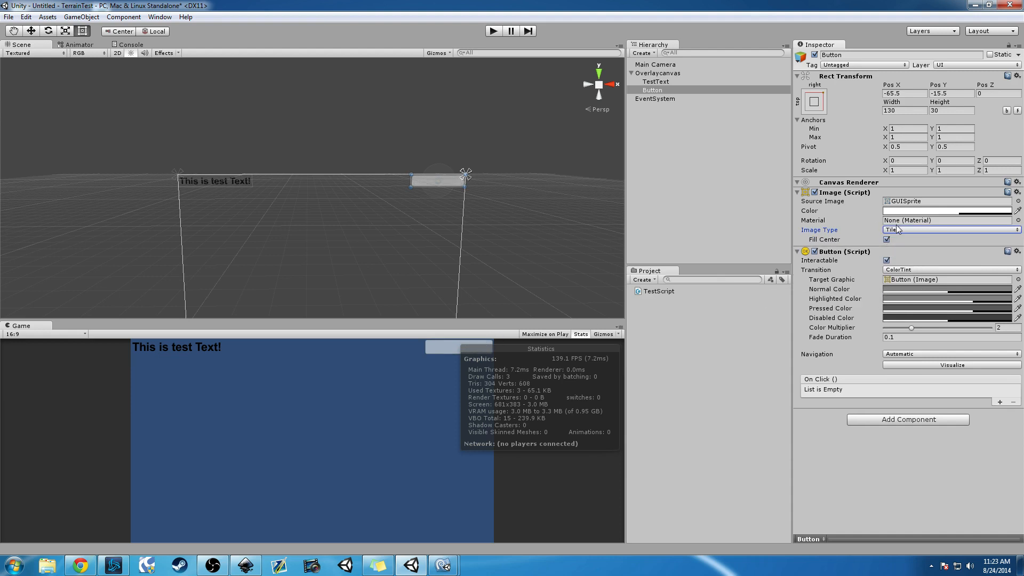
click(912, 230)
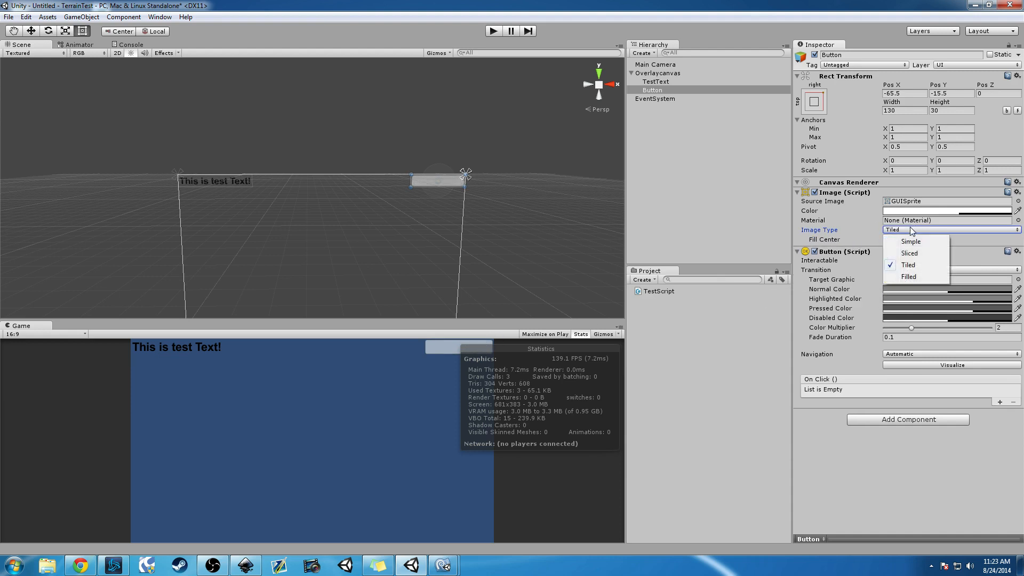
click(912, 253)
click(911, 230)
click(911, 241)
click(914, 232)
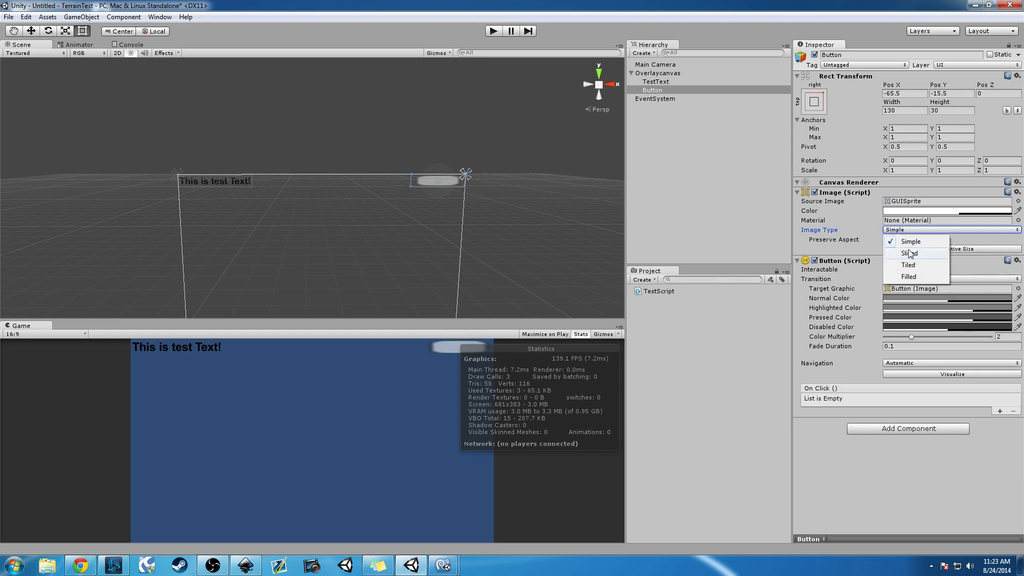
click(909, 254)
click(908, 229)
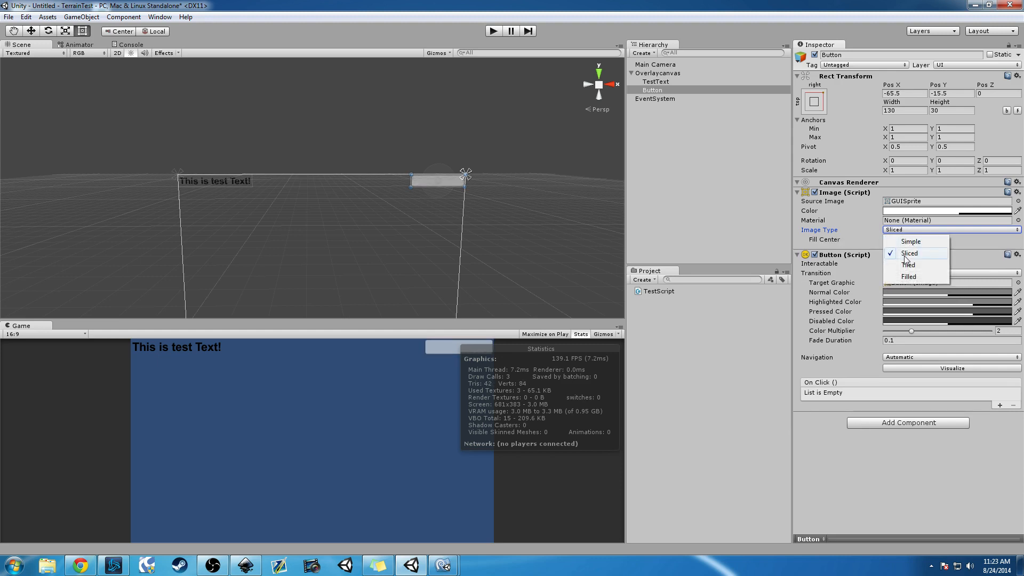
click(905, 254)
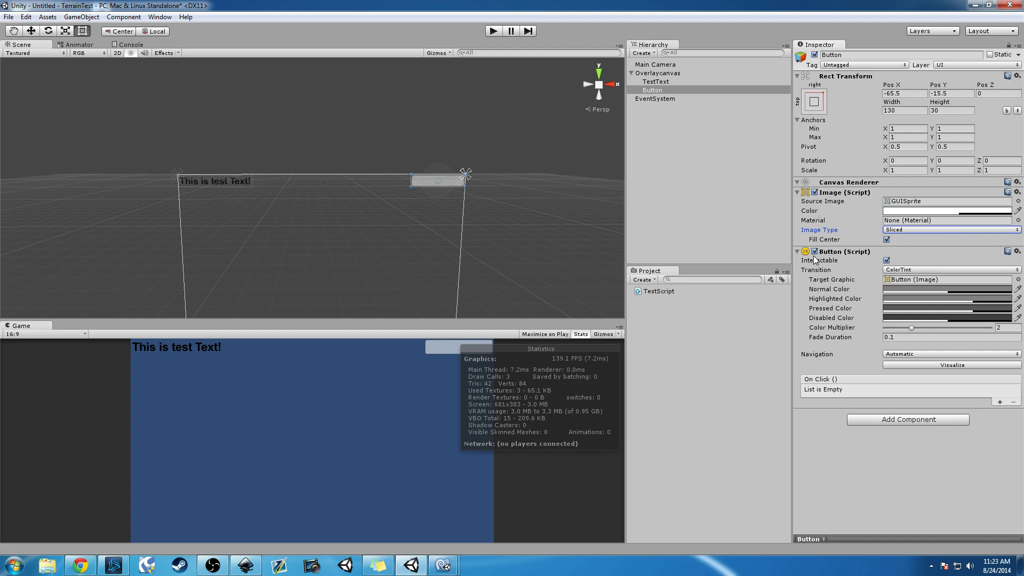
Inspect the button close up in the Scene view, run the scene briefly, and stop playback
click(840, 255)
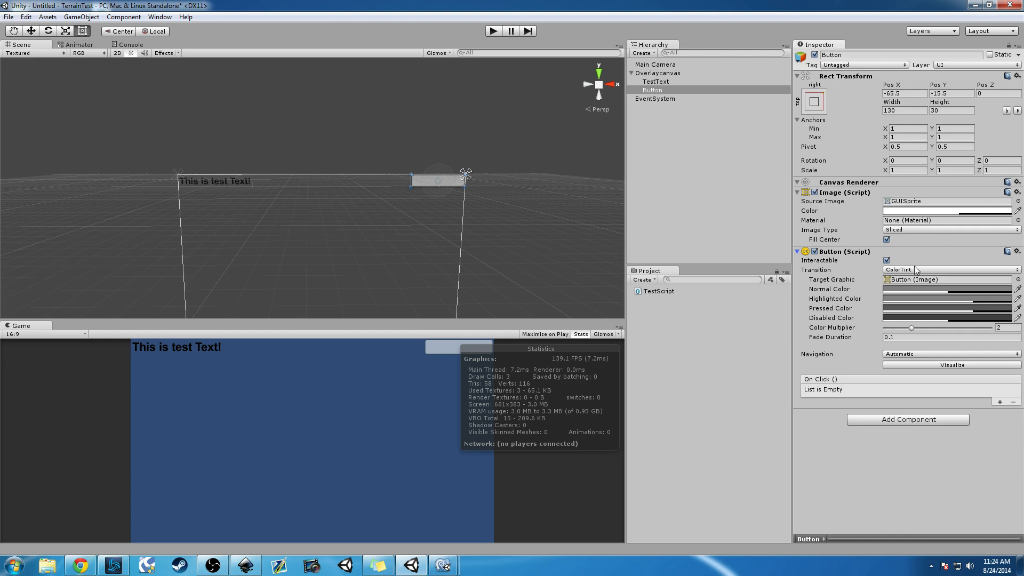
scroll(555, 213, up, 5)
middle_drag(552, 213, 432, 209)
scroll(502, 211, up, 4)
scroll(432, 209, up, 2)
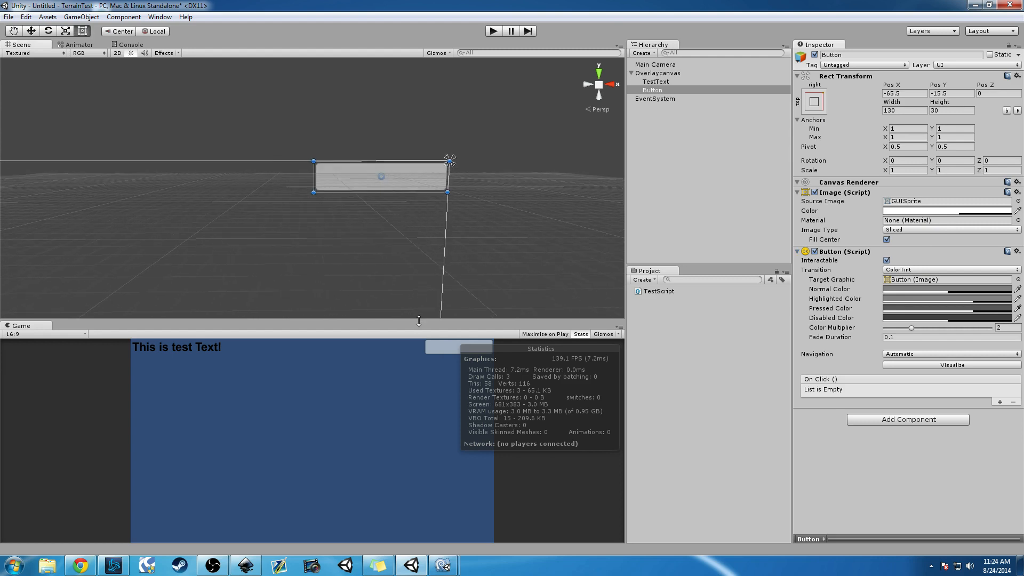
click(493, 30)
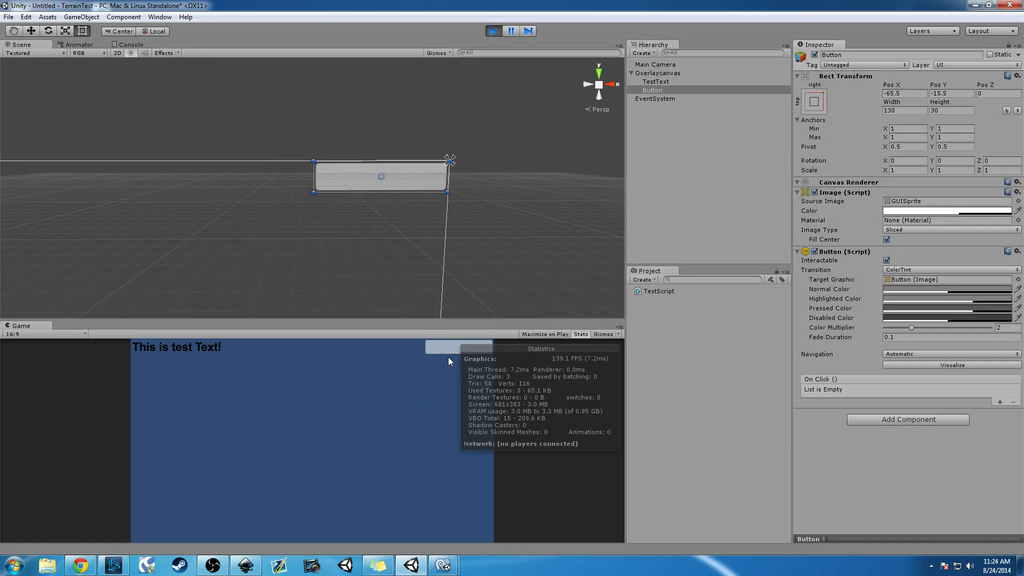
click(494, 31)
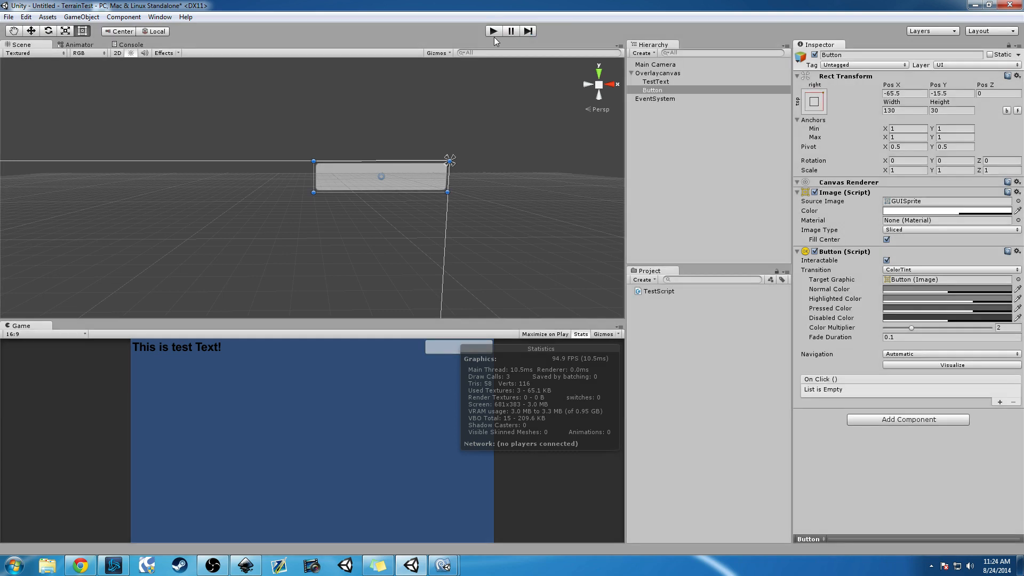
Try the Animation and None transitions on the Button component, and set the transition back to ColorTint
click(915, 269)
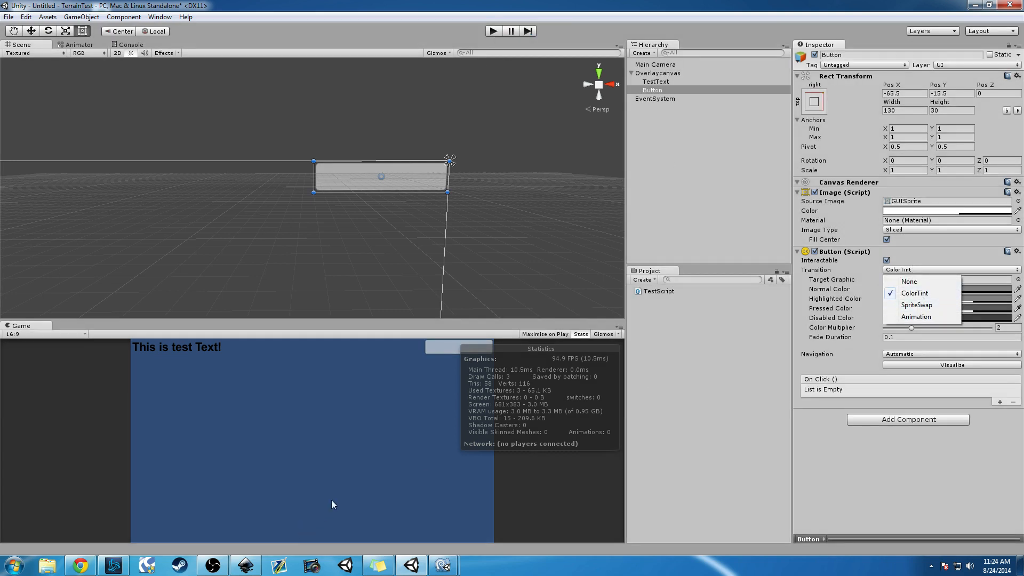
click(939, 318)
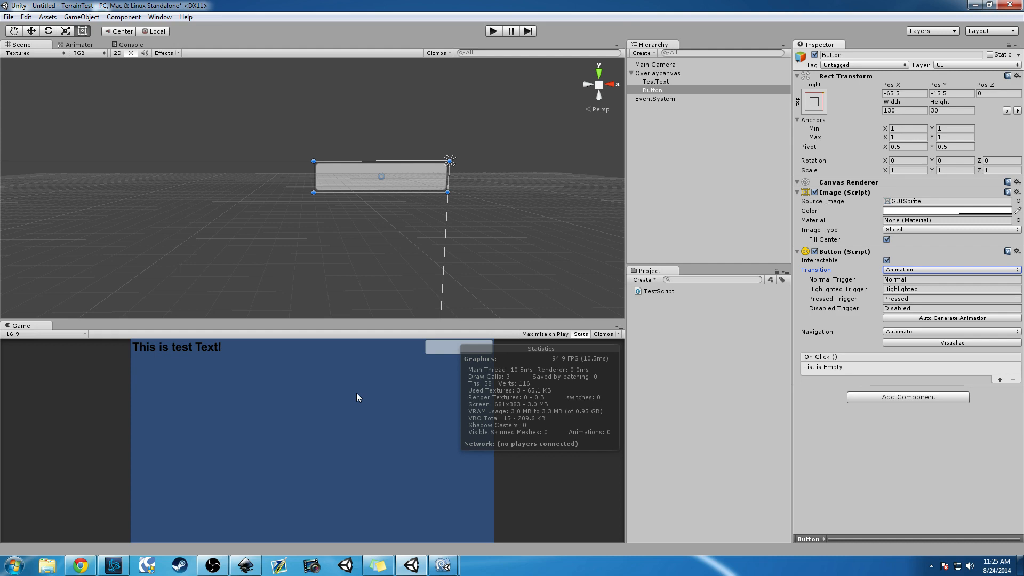
click(908, 270)
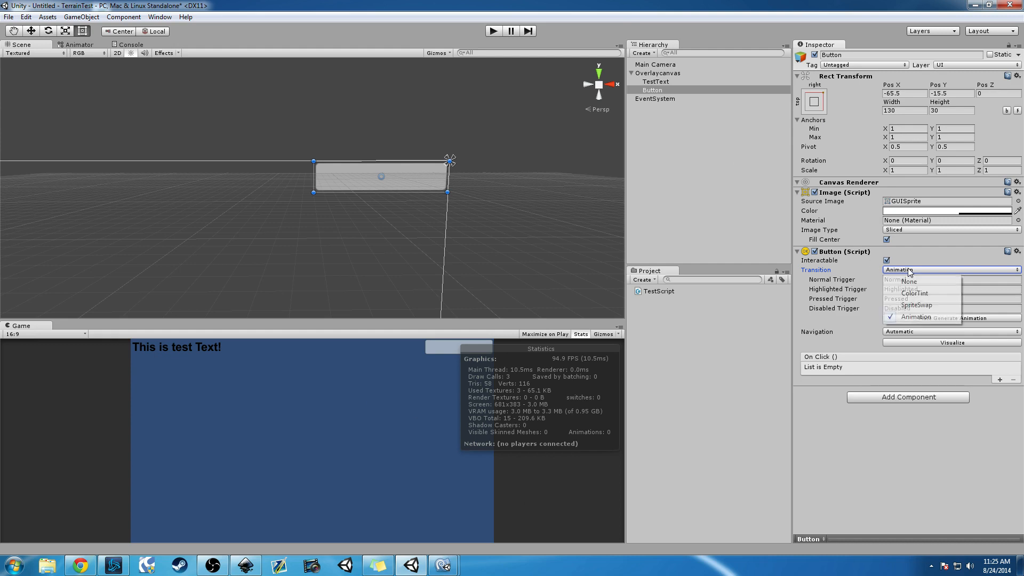
click(909, 281)
click(912, 270)
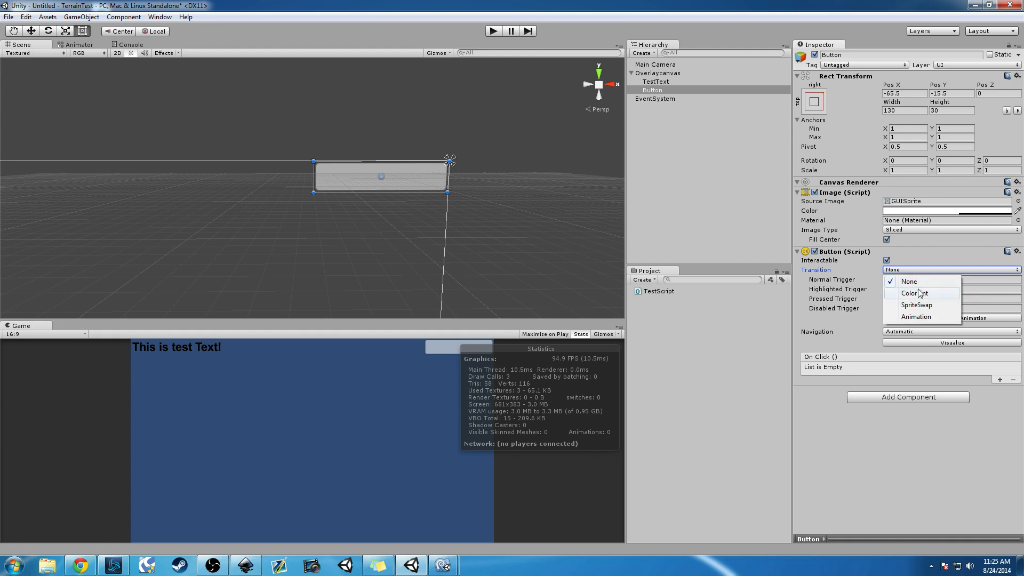
click(914, 292)
click(849, 504)
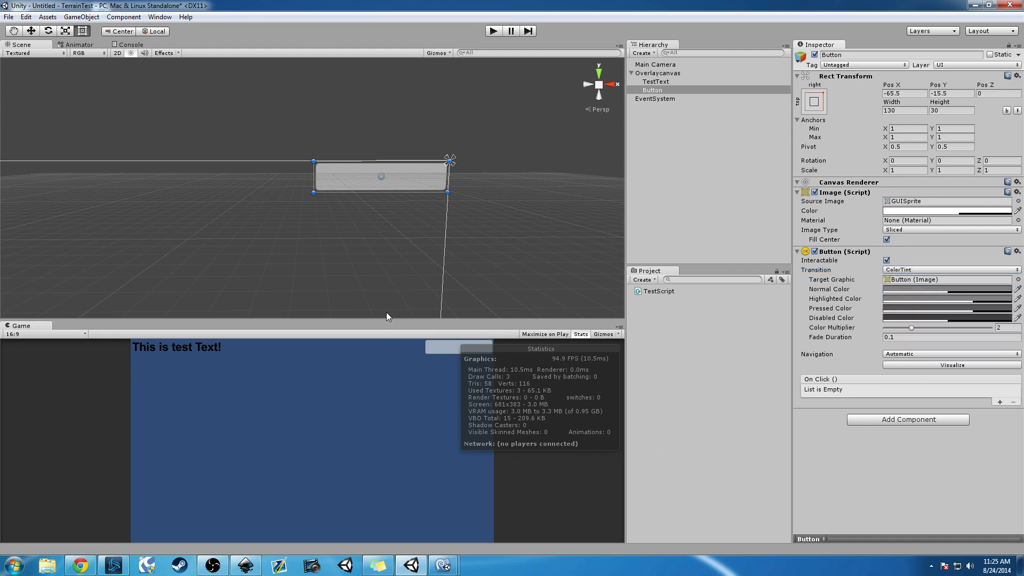
Duplicate the Button twice and place one copy directly below the original and the other to its left
middle_drag(386, 232, 391, 210)
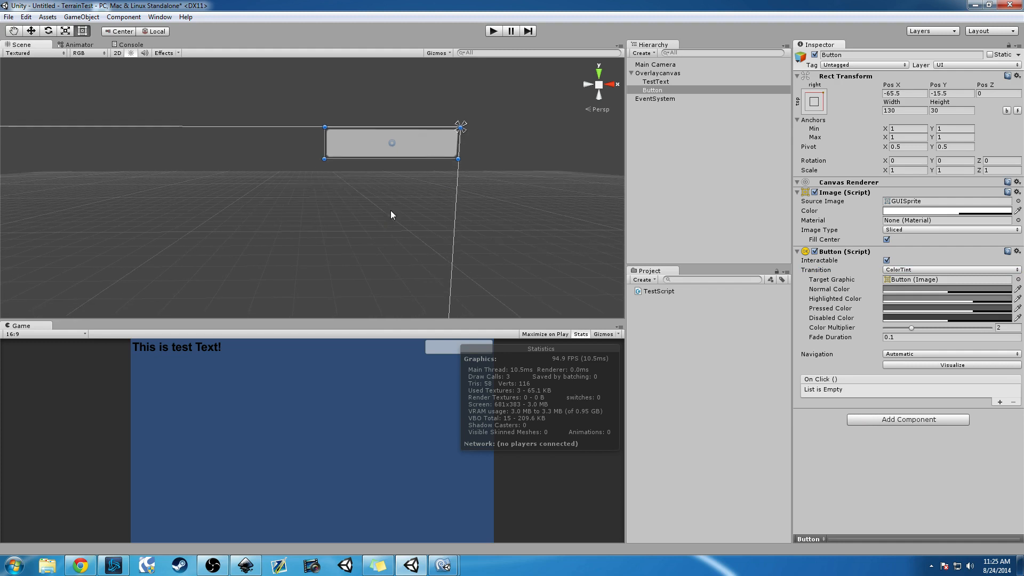
key(ctrl+d)
key(ctrl+d)
click(653, 99)
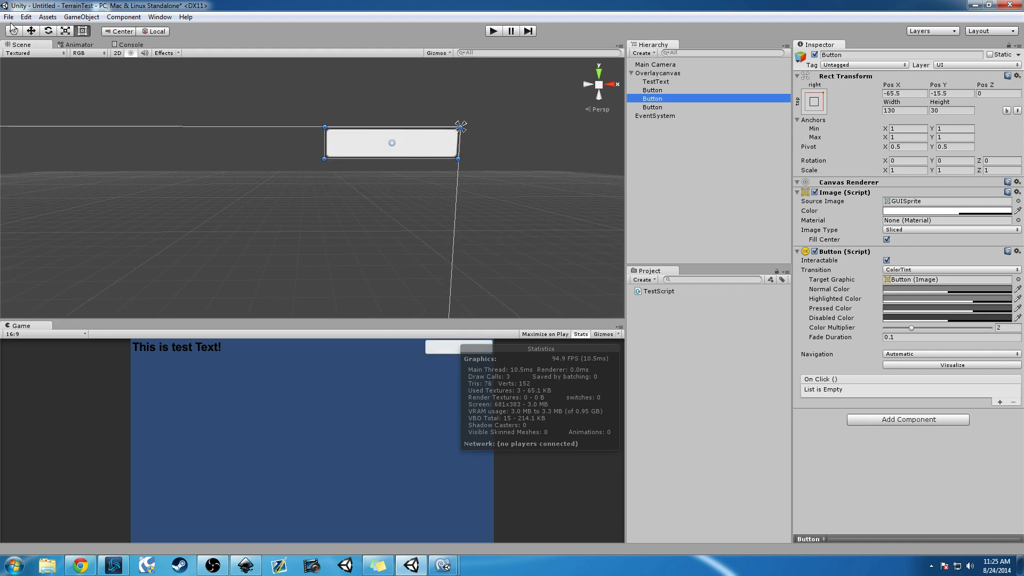
click(31, 30)
drag(393, 98, 292, 139)
click(652, 107)
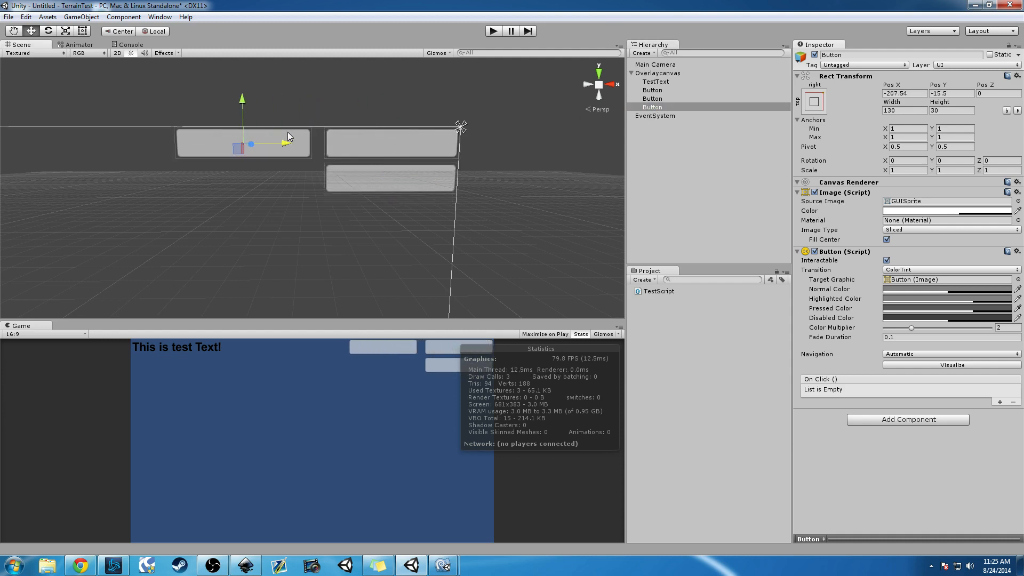
click(742, 425)
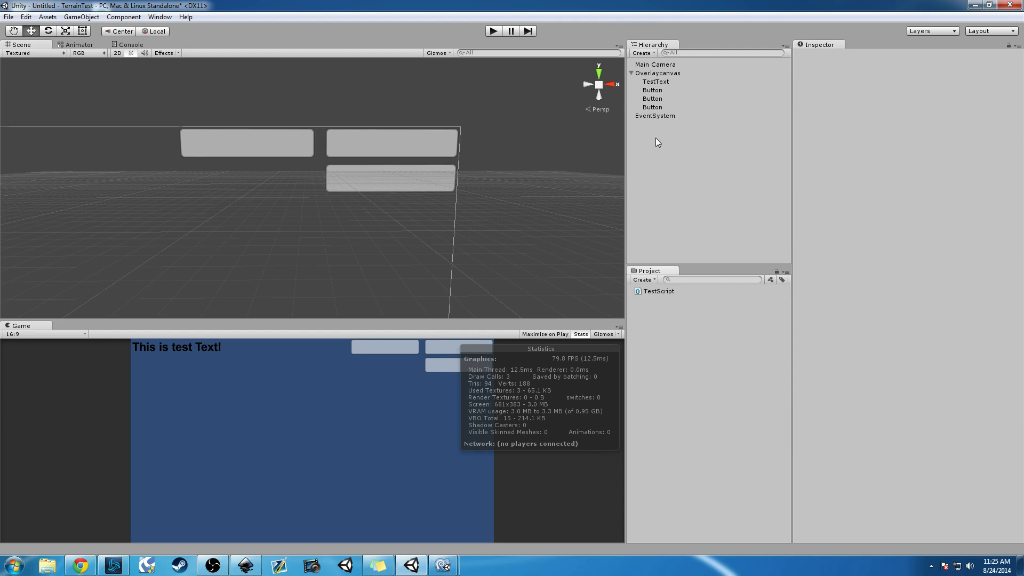
Visualize the original button's Automatic navigation, examine the links between the three buttons, and turn the visualization off
click(649, 98)
click(650, 90)
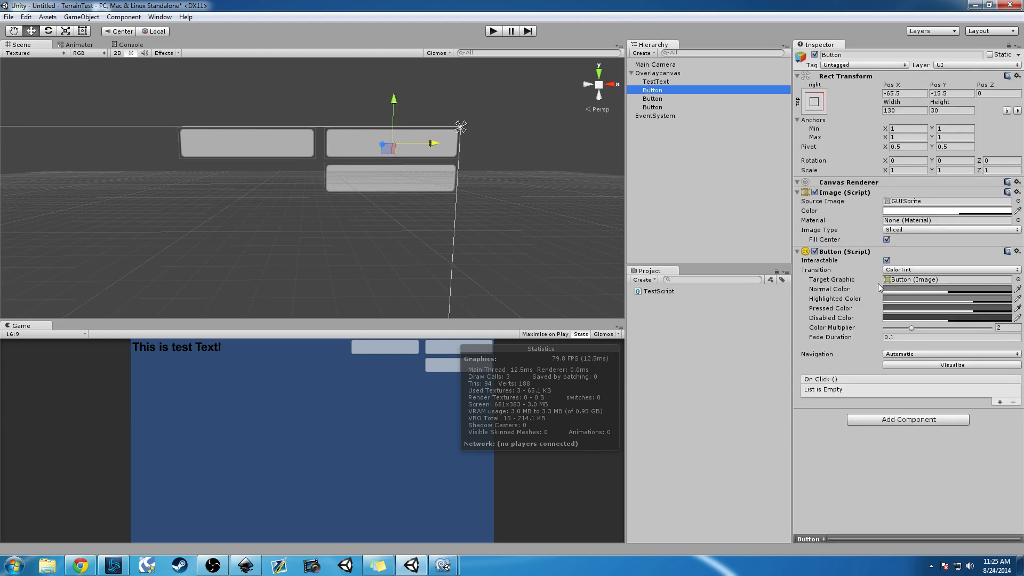
click(910, 354)
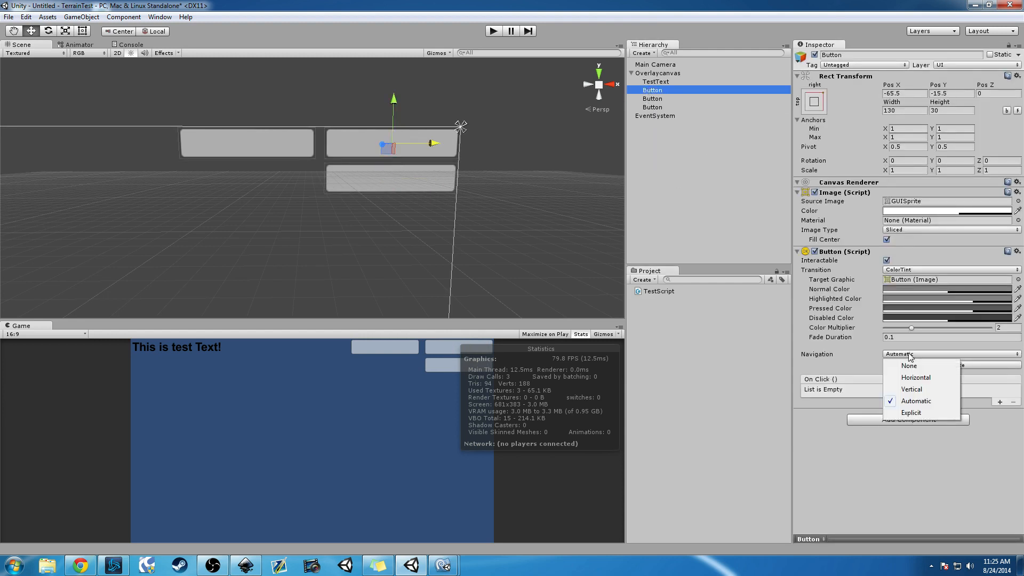
click(912, 402)
click(915, 366)
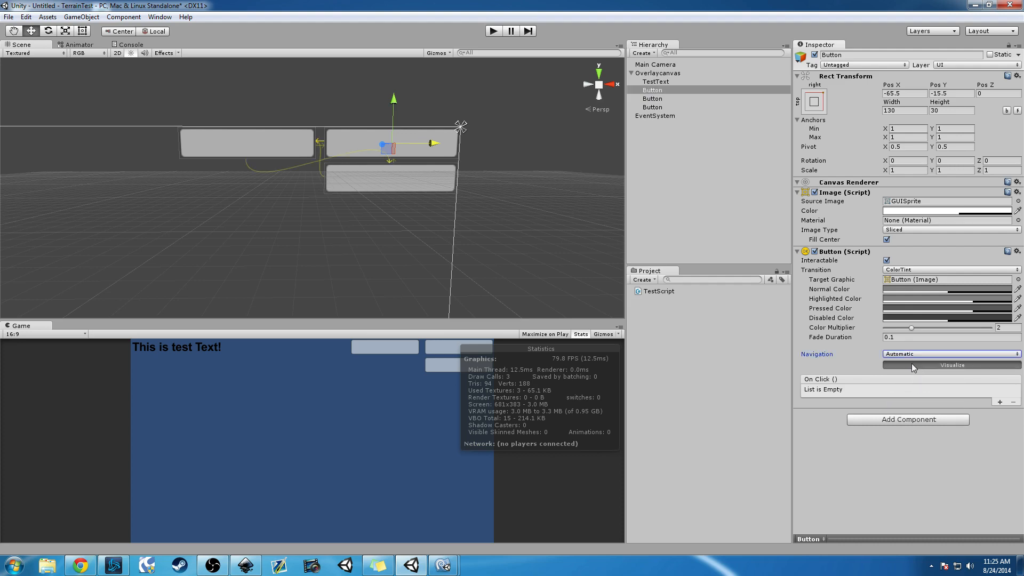
scroll(373, 171, up, 3)
scroll(354, 182, up, 5)
scroll(324, 187, down, 6)
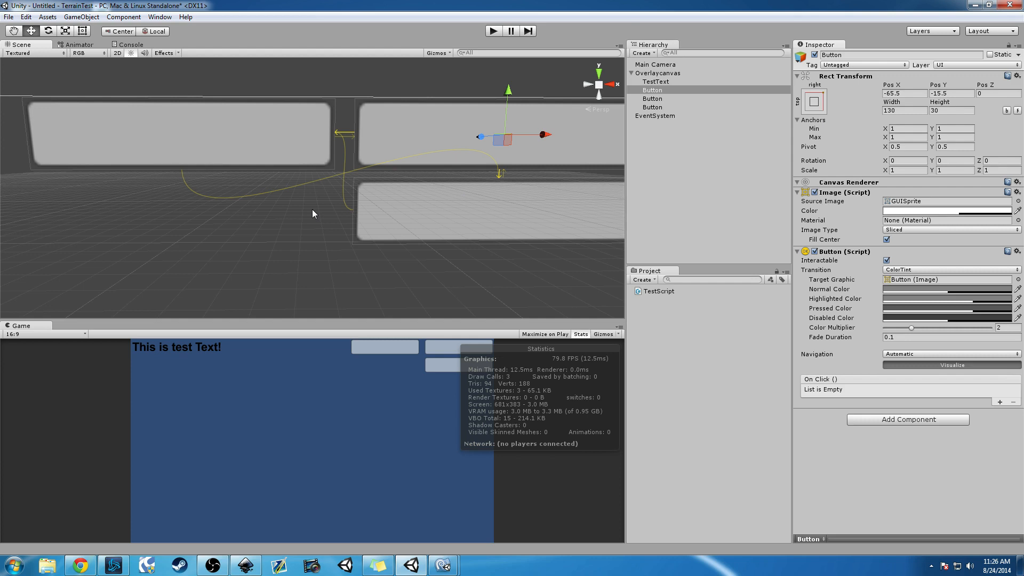
scroll(357, 162, down, 5)
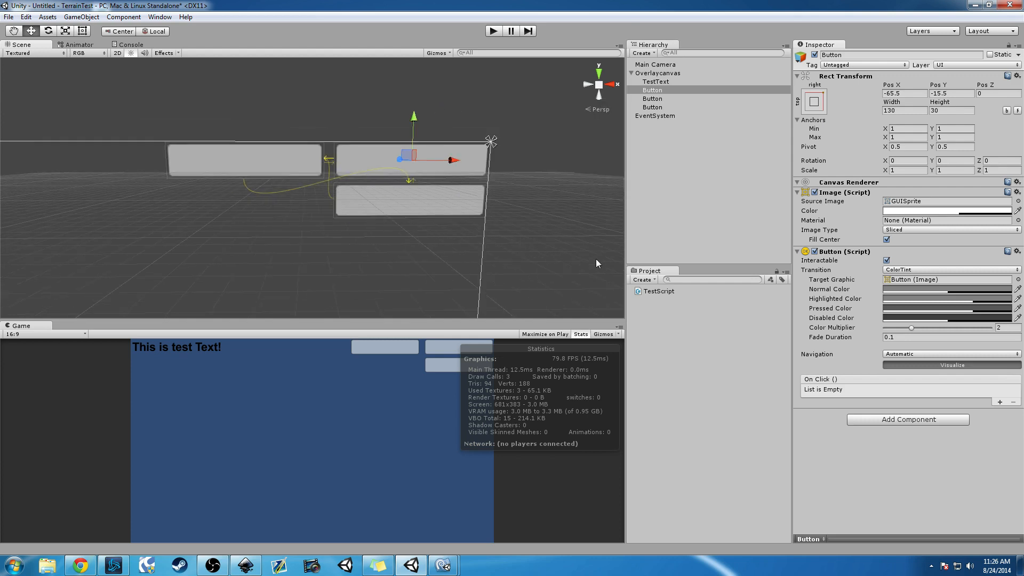
click(923, 364)
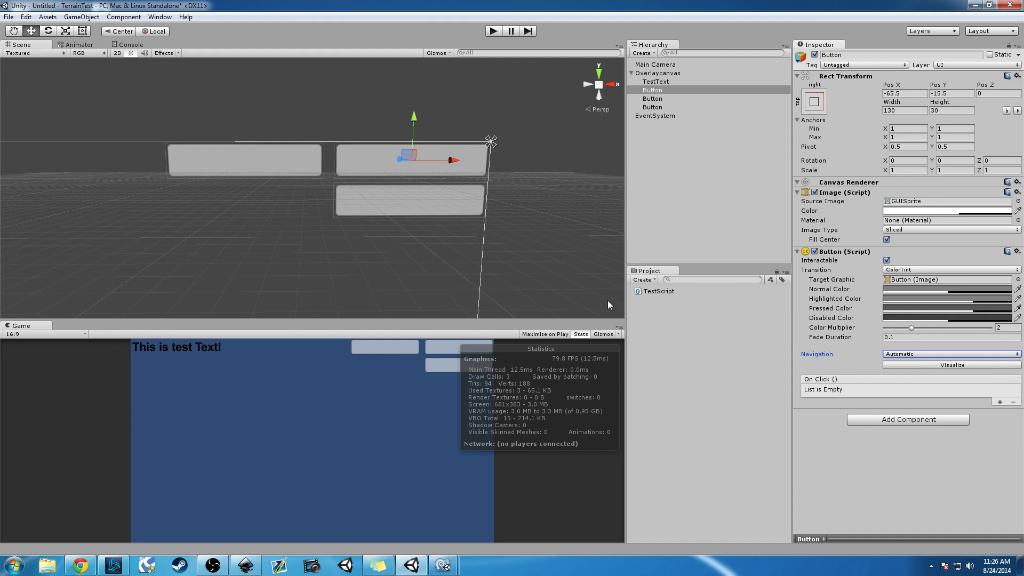
Delete the two duplicate buttons, keep the original one selected, and look at its On Click list
click(647, 99)
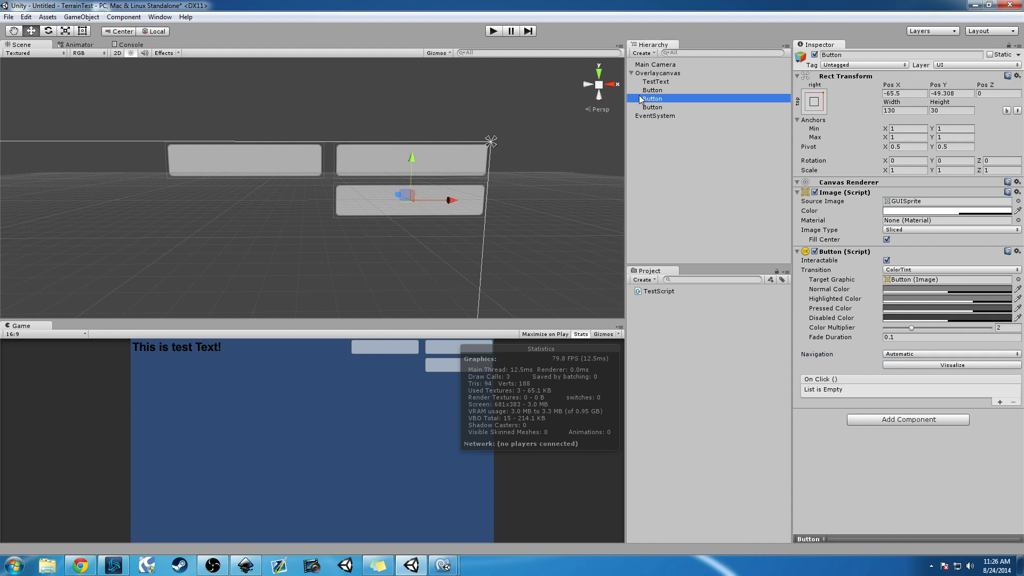
key(Delete)
click(304, 157)
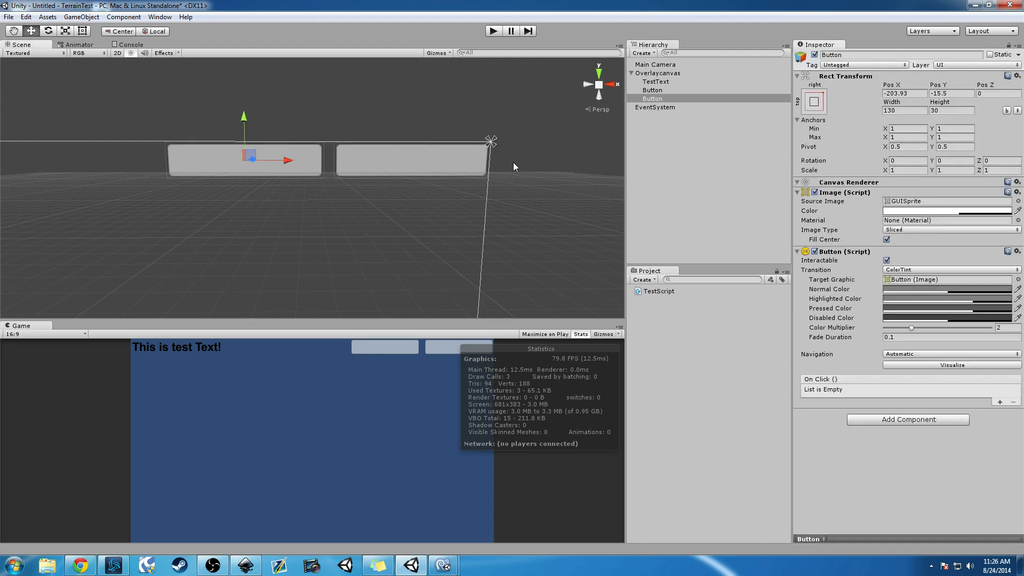
key(Delete)
click(653, 91)
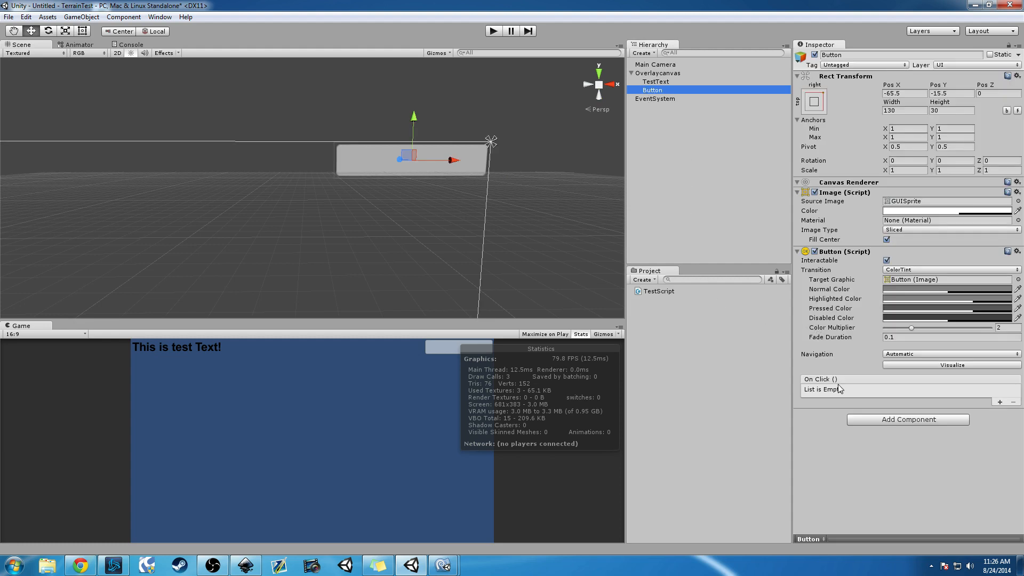
click(982, 382)
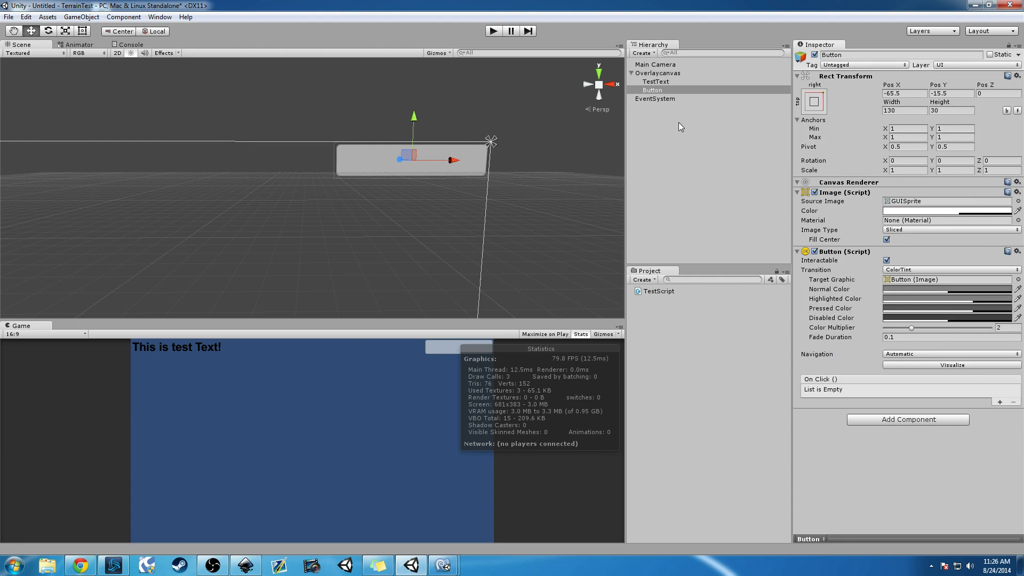
Attach TestScript to the Overlaycanvas object and reselect the Button
click(669, 73)
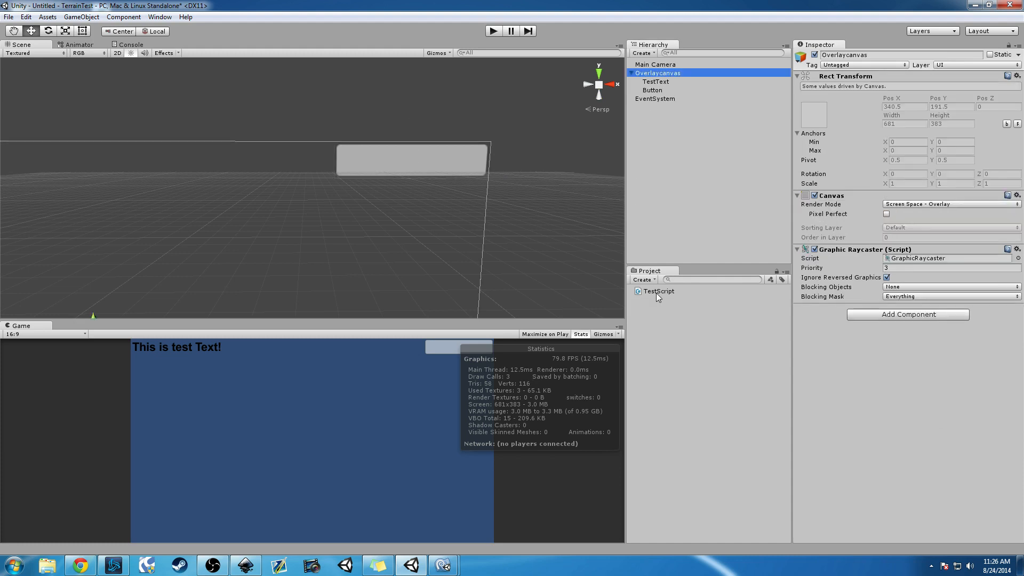
drag(656, 293, 654, 73)
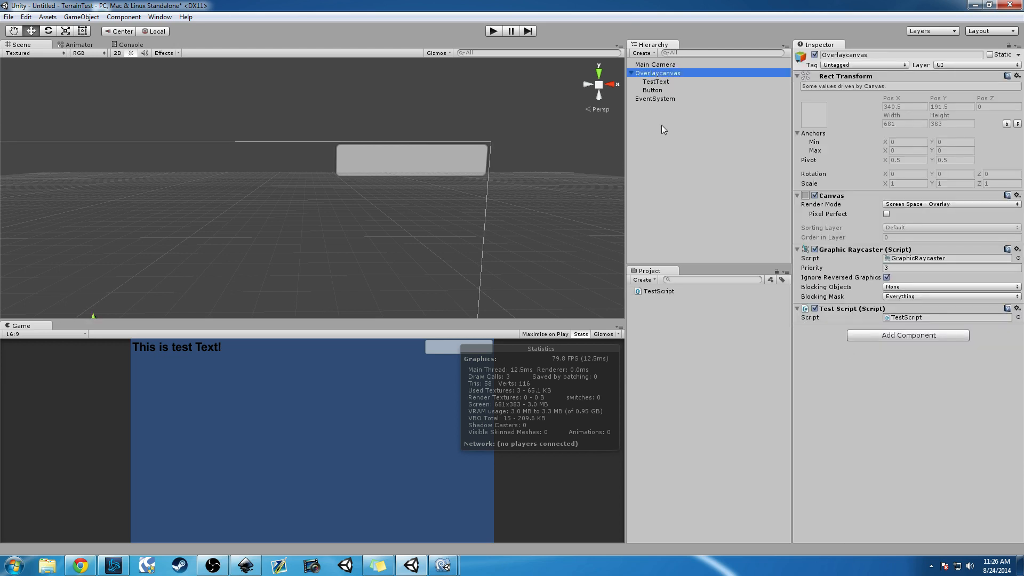
click(655, 91)
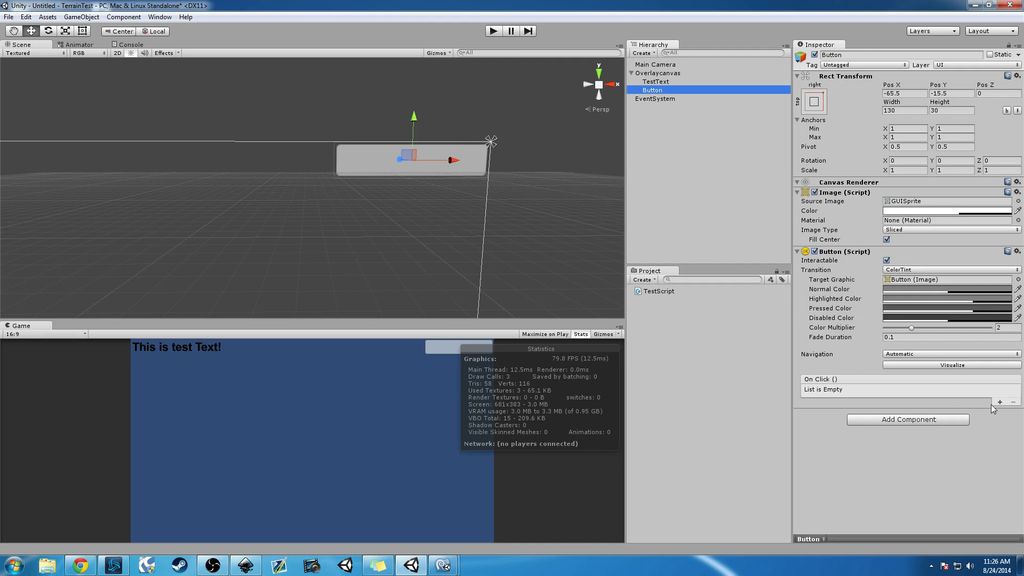
Open TestScript in MonoDevelop for editing with the editor window maximized
click(664, 291)
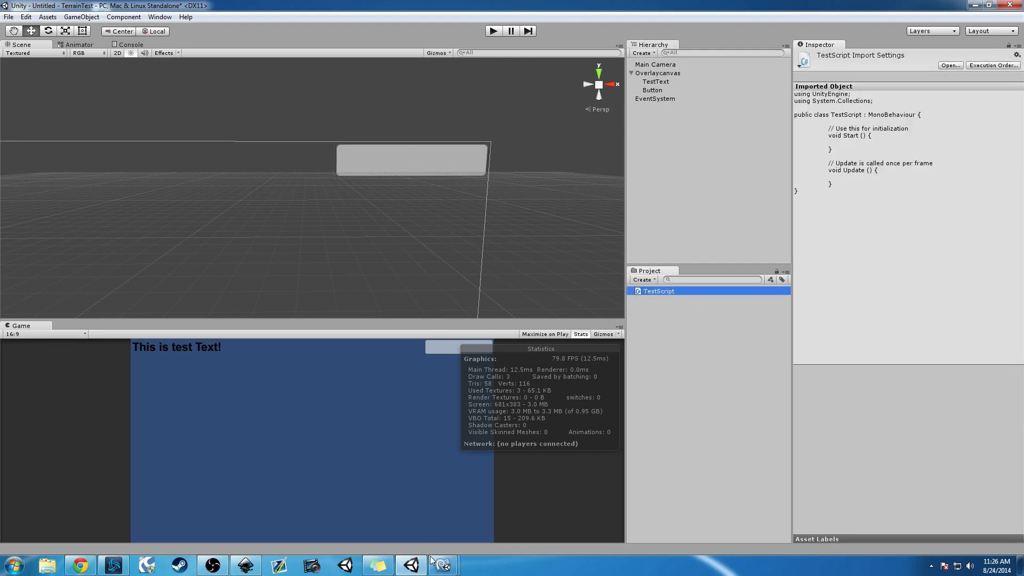
double_click(662, 291)
double_click(418, 4)
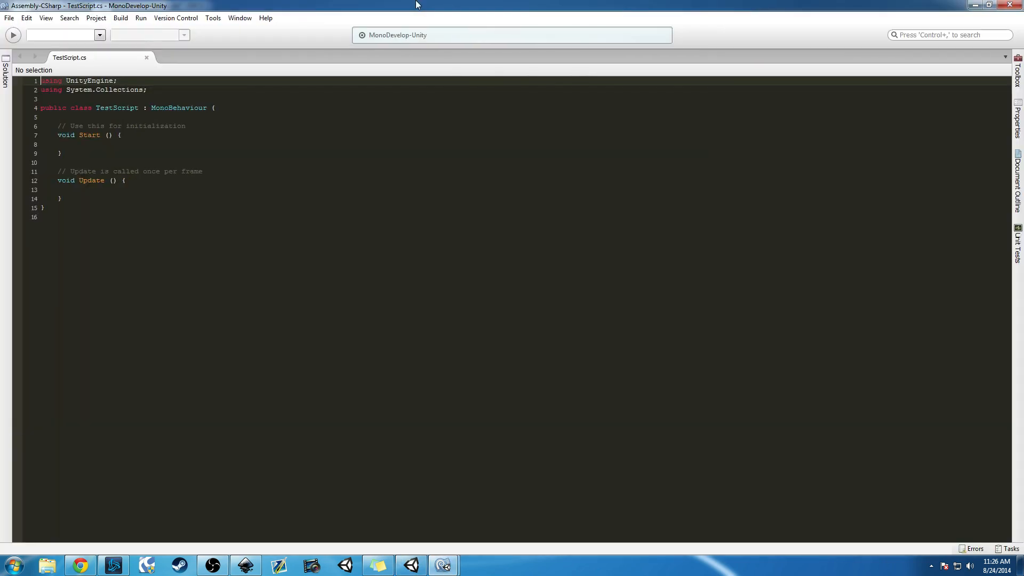
Add an empty public void method named Clicked() below Update in the TestScript class
click(267, 128)
key(Down)
key(Down)
key(Down)
key(Down)
key(Down)
key(Down)
click(132, 196)
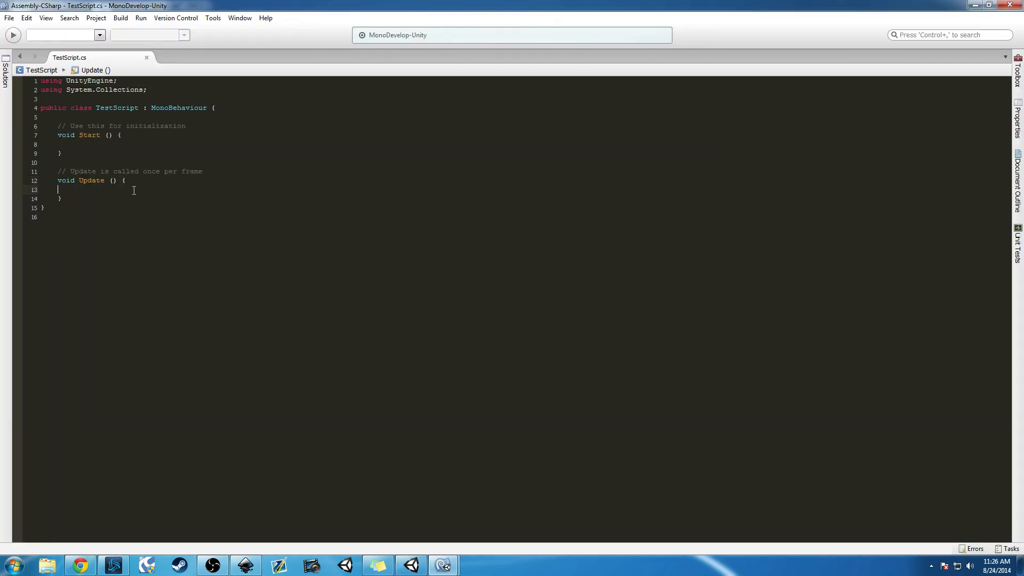
key(Return)
key(Return)
text(public )
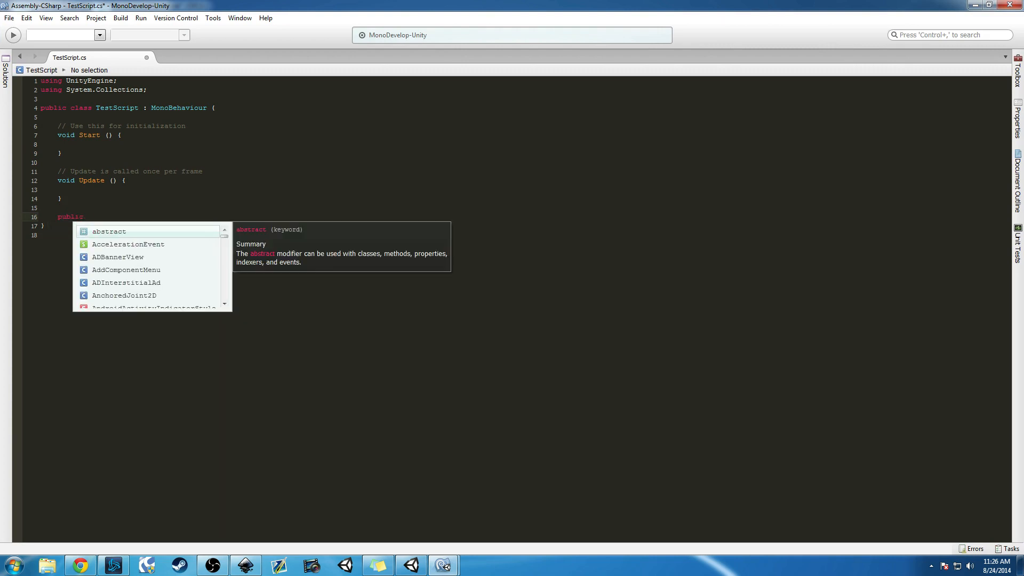
text(void CLICK)
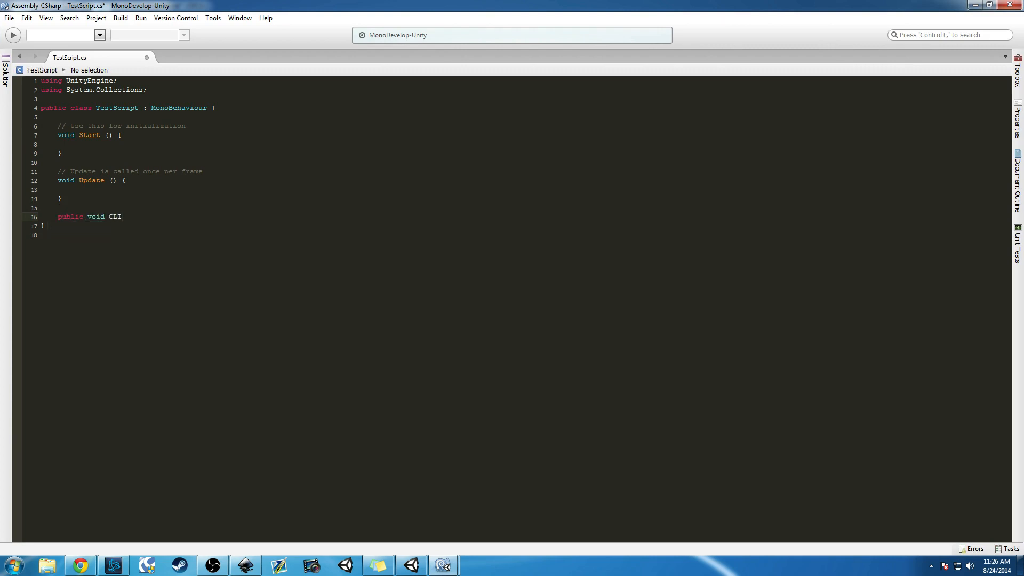
key(BackSpace)
key(BackSpace)
key(BackSpace)
key(BackSpace)
text(licked(){)
key(Return)
text(})
key(Return)
Make Clicked() write "I WAS CLICKED!" with Debug.Log and save the script
text(Debug)
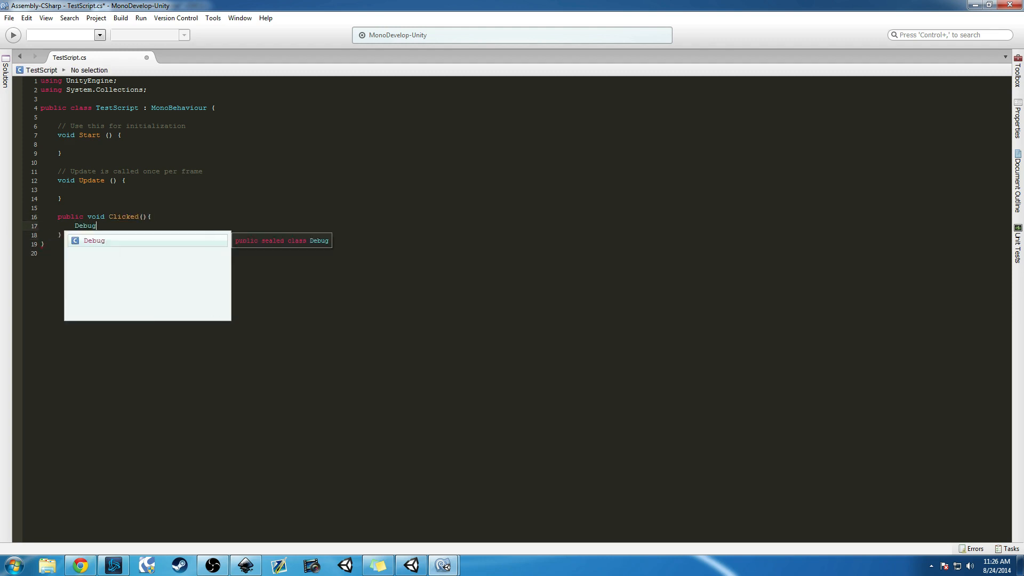
text(.log()
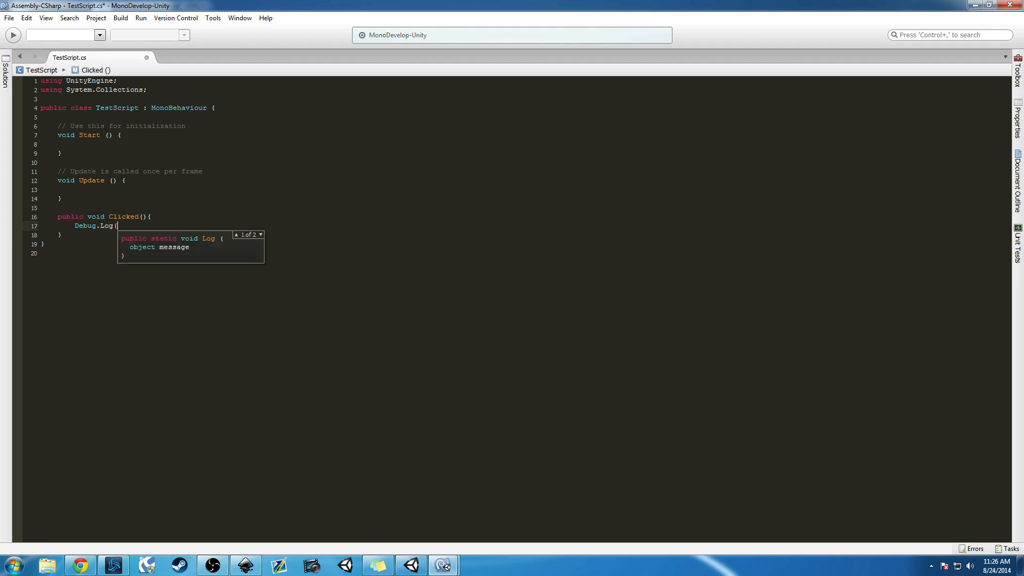
text("I WAS CLICKED!");)
key(ctrl+s)
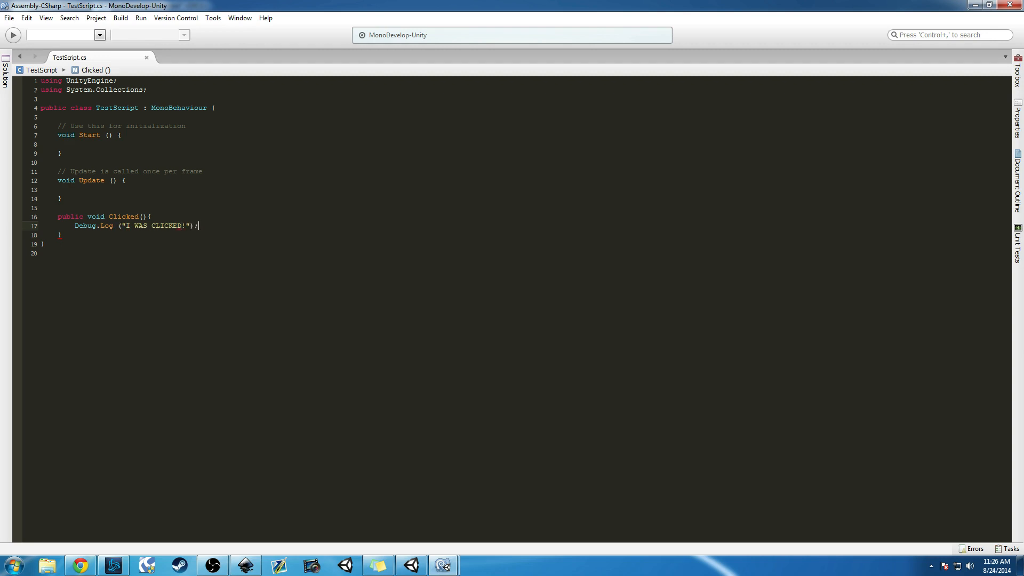
Switch to Unity and add an On Click entry to the Button that calls TestScript.Clicked on Overlaycanvas
click(411, 565)
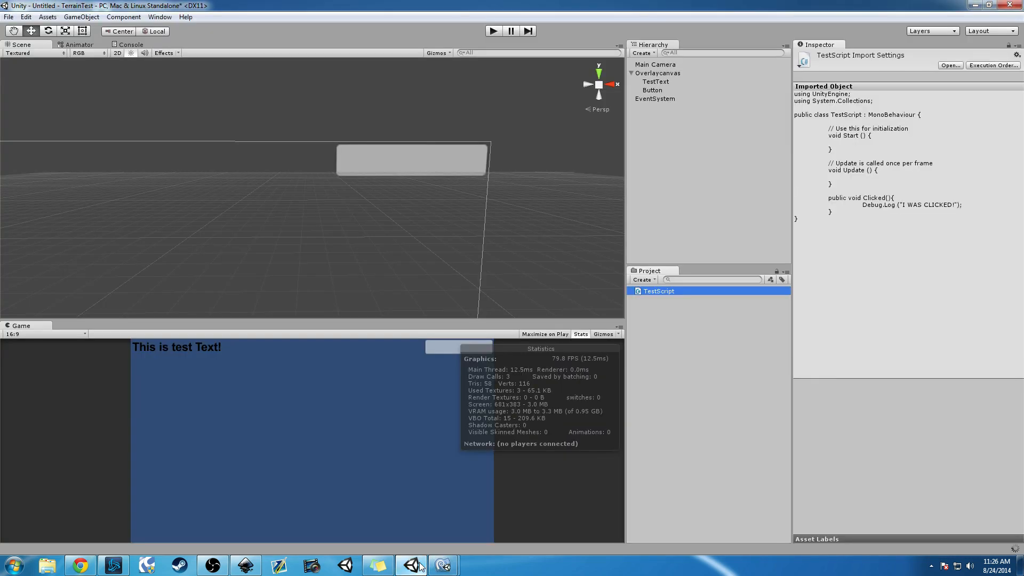
click(669, 90)
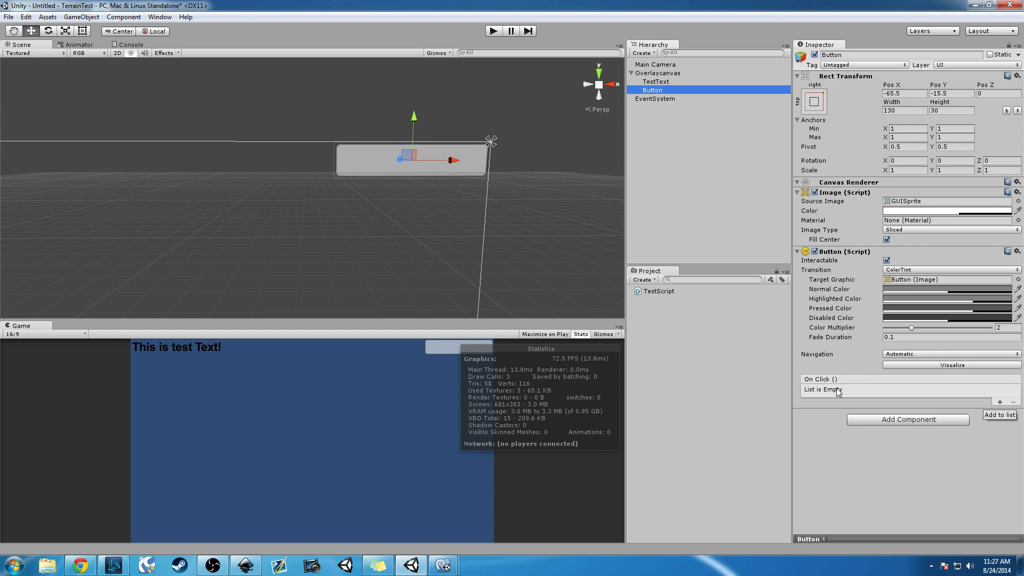
click(999, 402)
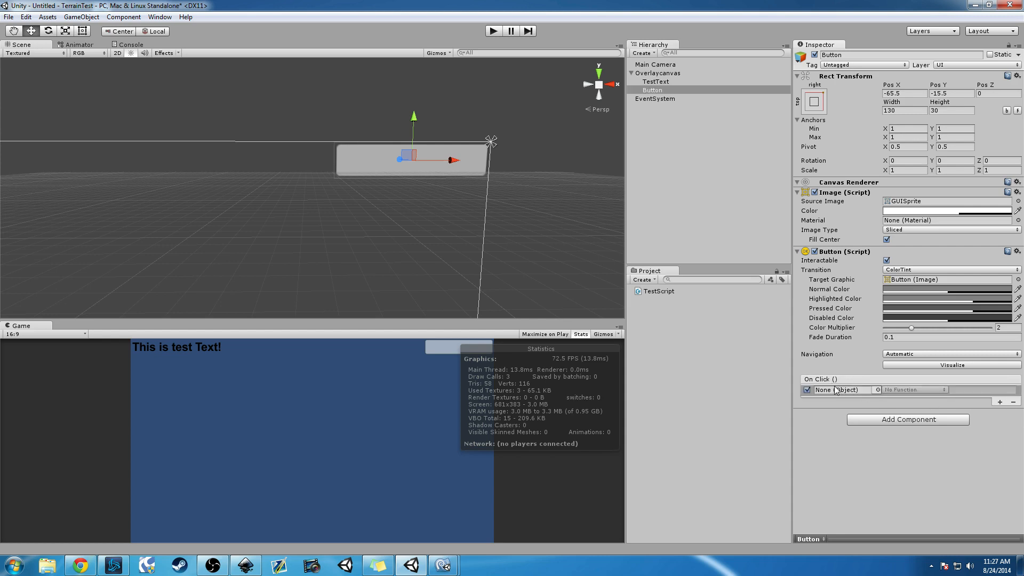
drag(666, 73, 846, 390)
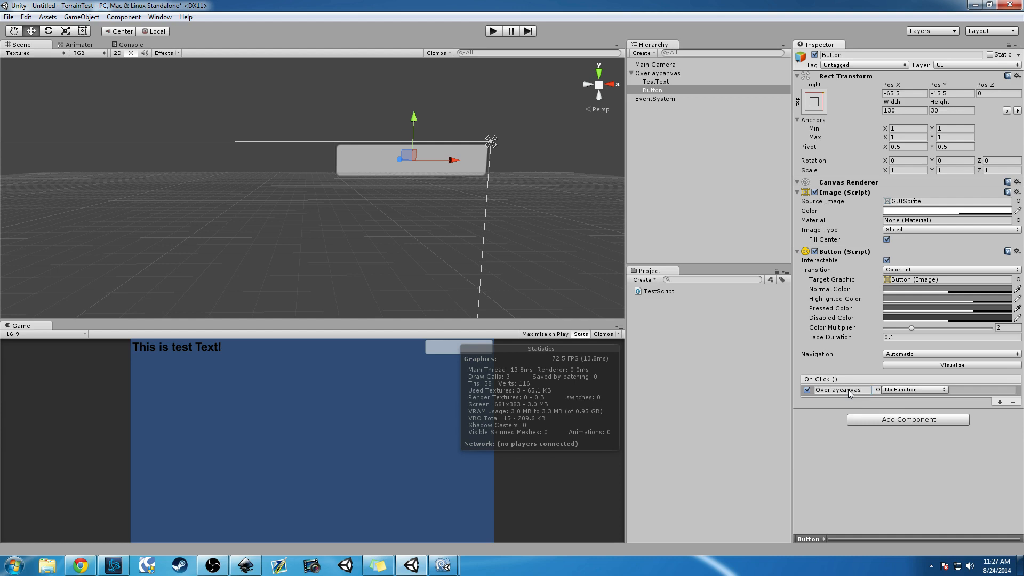
click(902, 390)
mouse_move(914, 465)
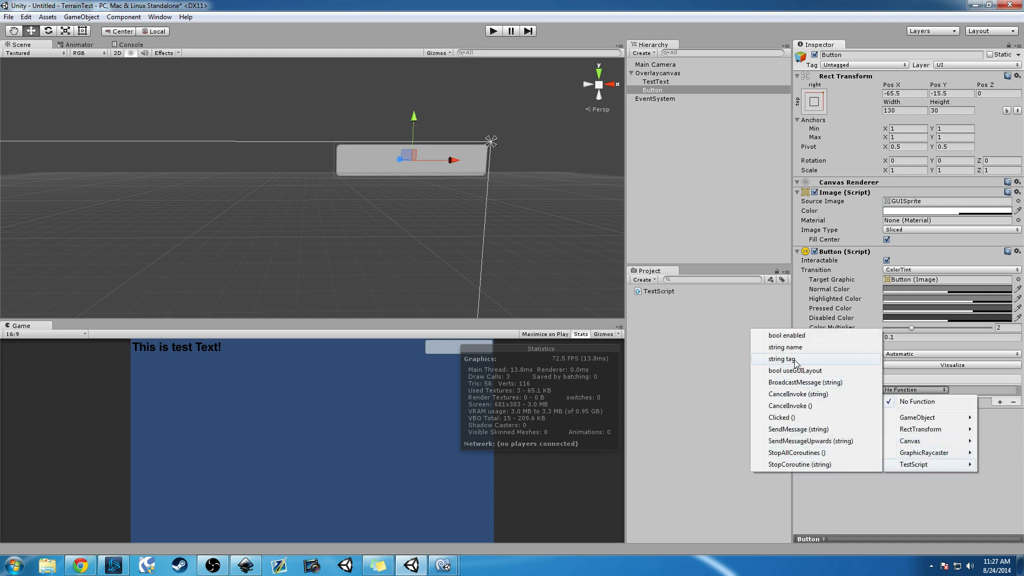
click(786, 419)
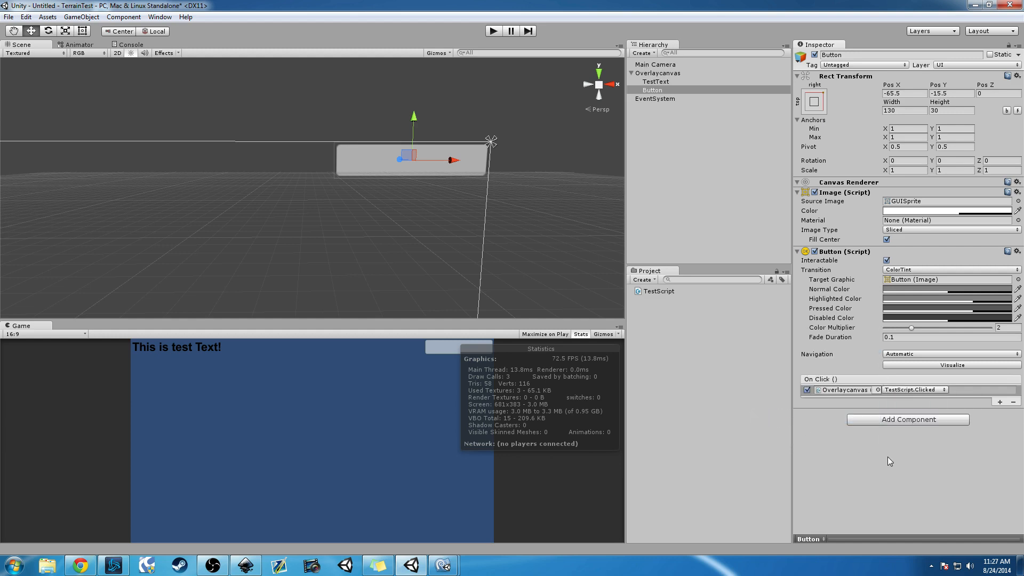
click(981, 386)
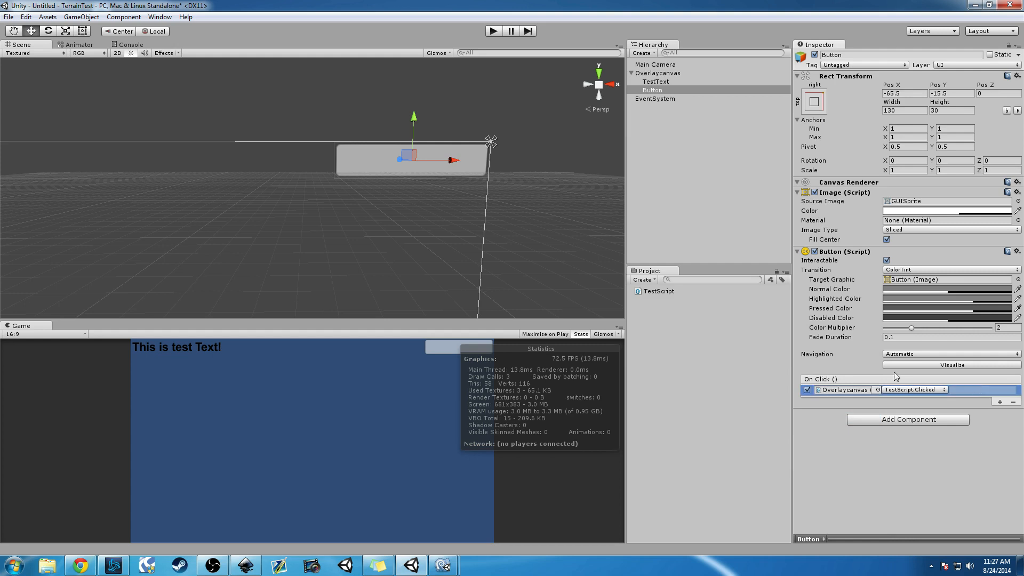
Run the scene, test the button in the Game view, stop playback, and check the logged messages in the Console
click(492, 31)
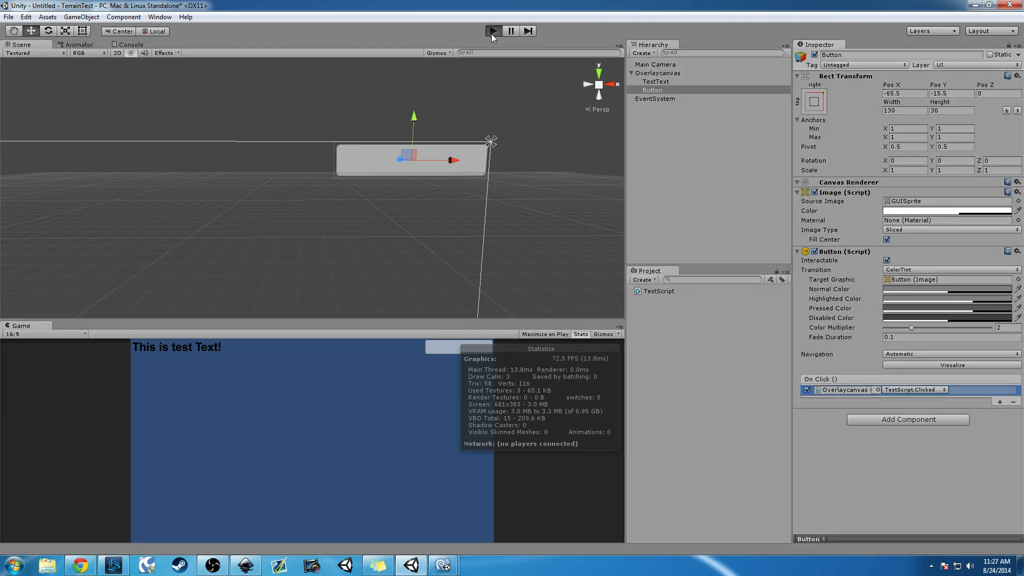
click(430, 348)
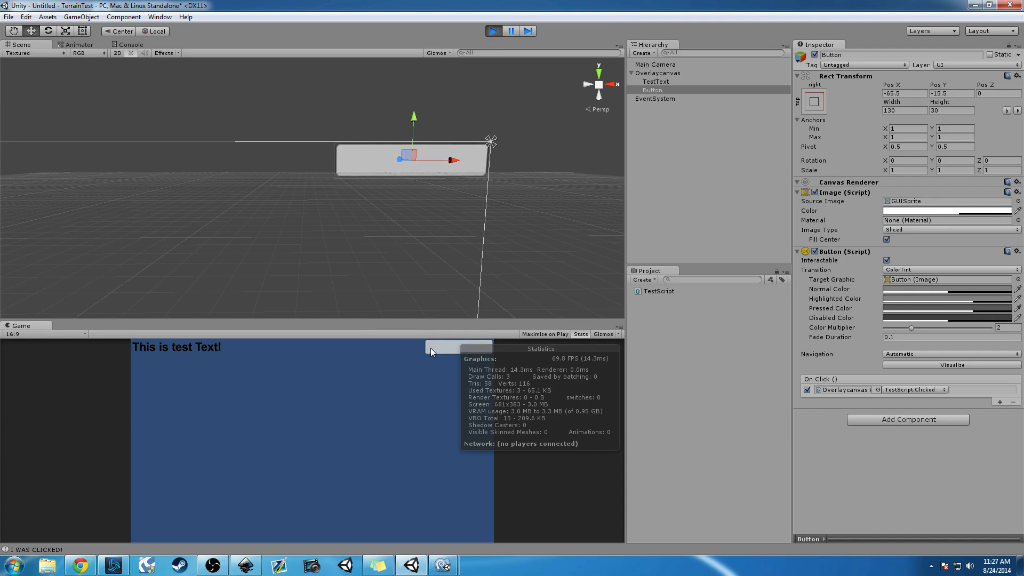
click(493, 31)
click(122, 46)
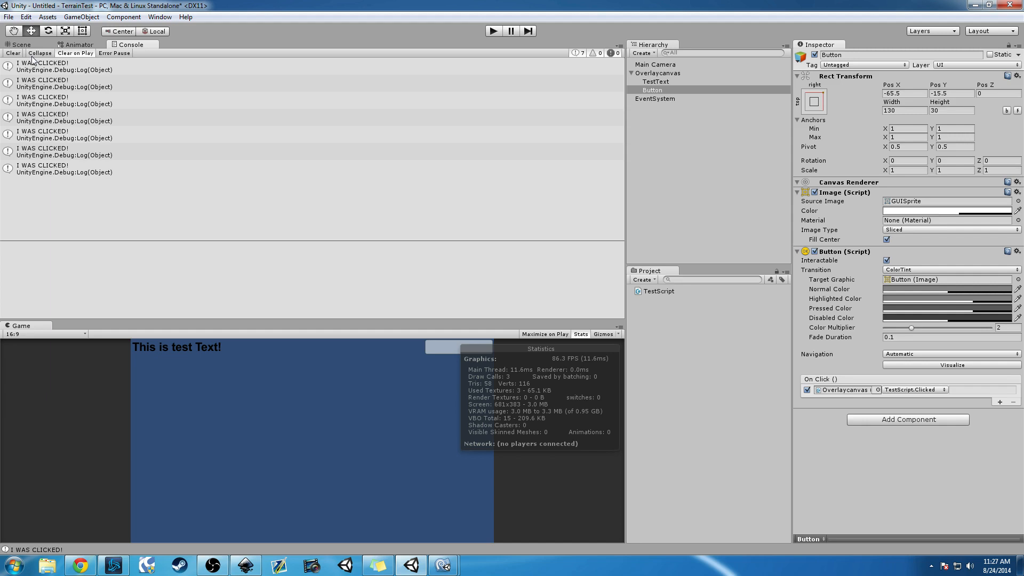
click(10, 45)
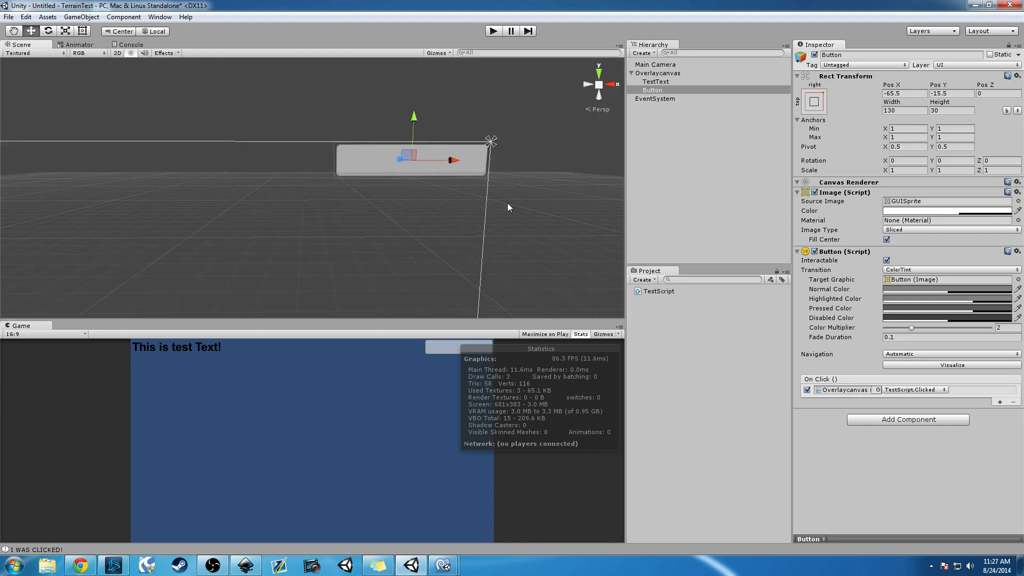
View the whole canvas in the Scene view and examine the Text component of TestText
scroll(508, 185, down, 4)
middle_drag(485, 191, 550, 187)
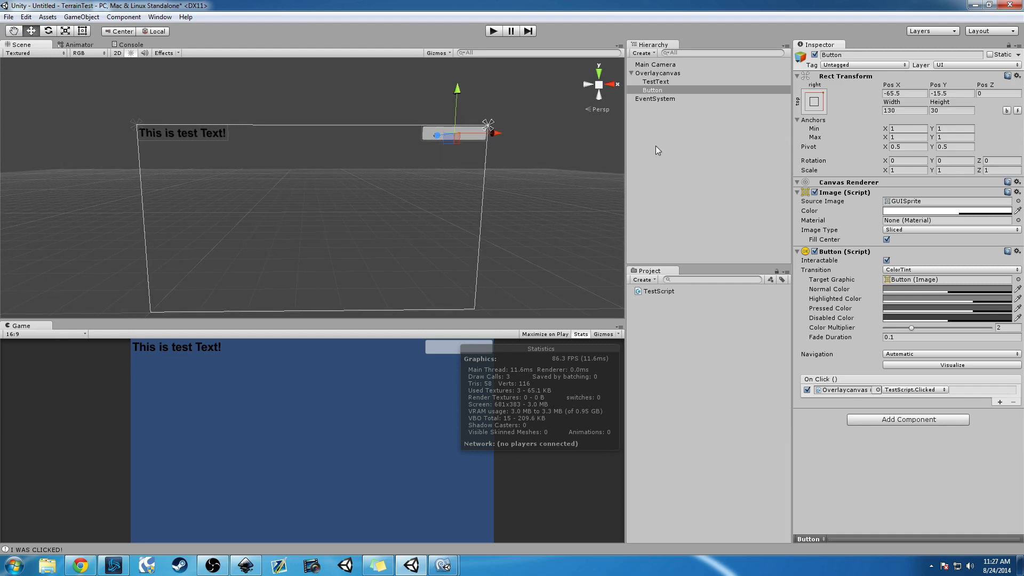
click(676, 83)
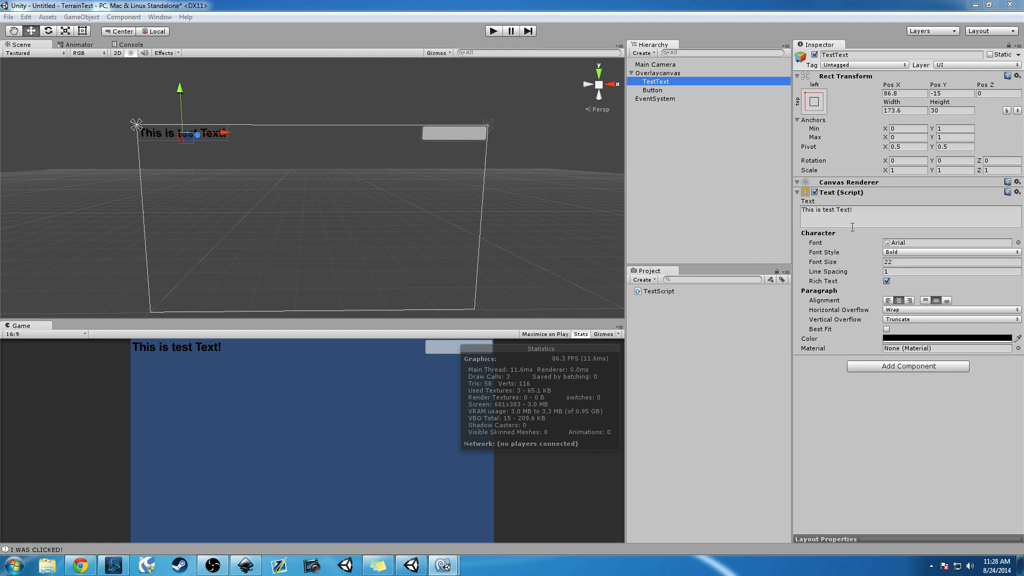
click(874, 217)
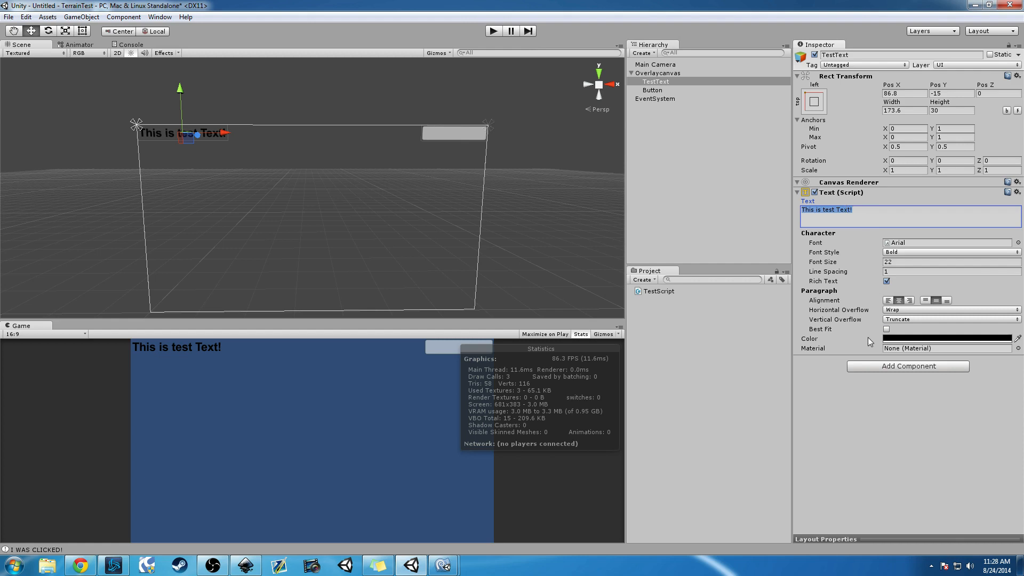
Switch to MonoDevelop, declare a public GameObject variable textGuiObj at the start of the TestScript class, and save the script
click(442, 565)
click(212, 113)
key(Return)
key(Return)
key(Up)
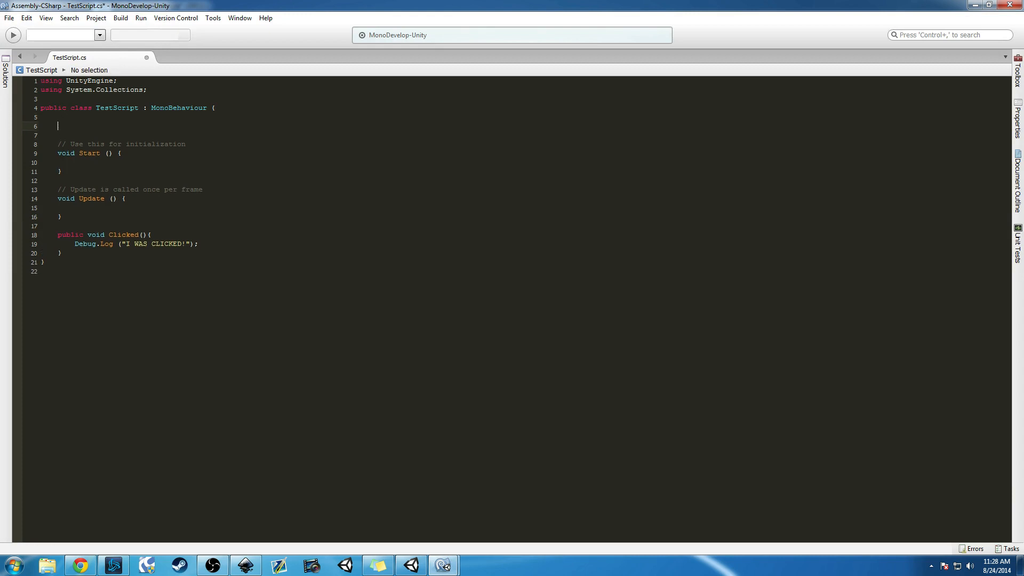
text(public game)
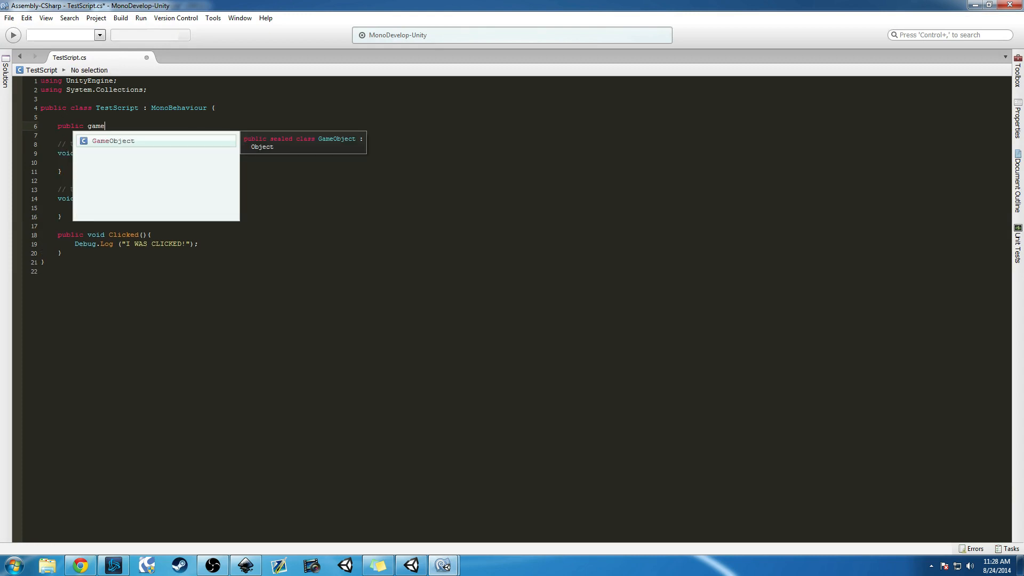
text( text)
key(BackSpace)
key(BackSpace)
key(BackSpace)
key(BackSpace)
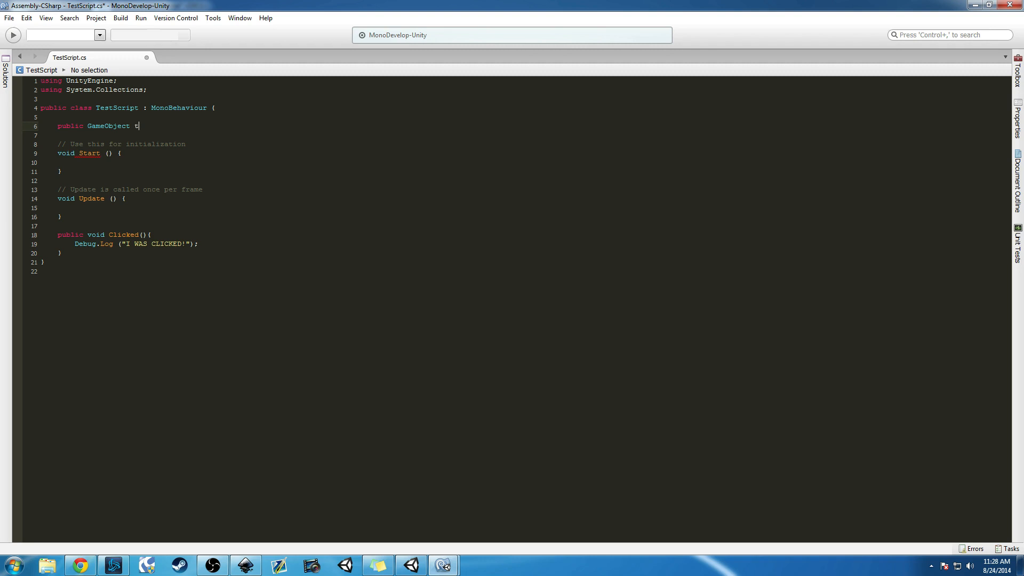
text(text)
text(GUI)
key(BackSpace)
key(BackSpace)
text(uiObj;)
key(ctrl+s)
key(Return)
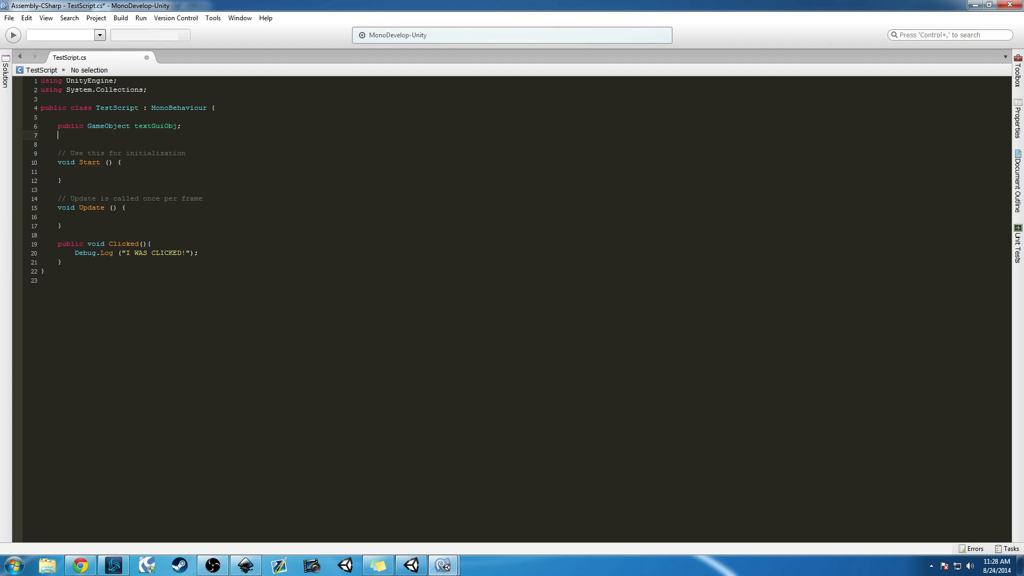
text(pu)
key(BackSpace)
key(BackSpace)
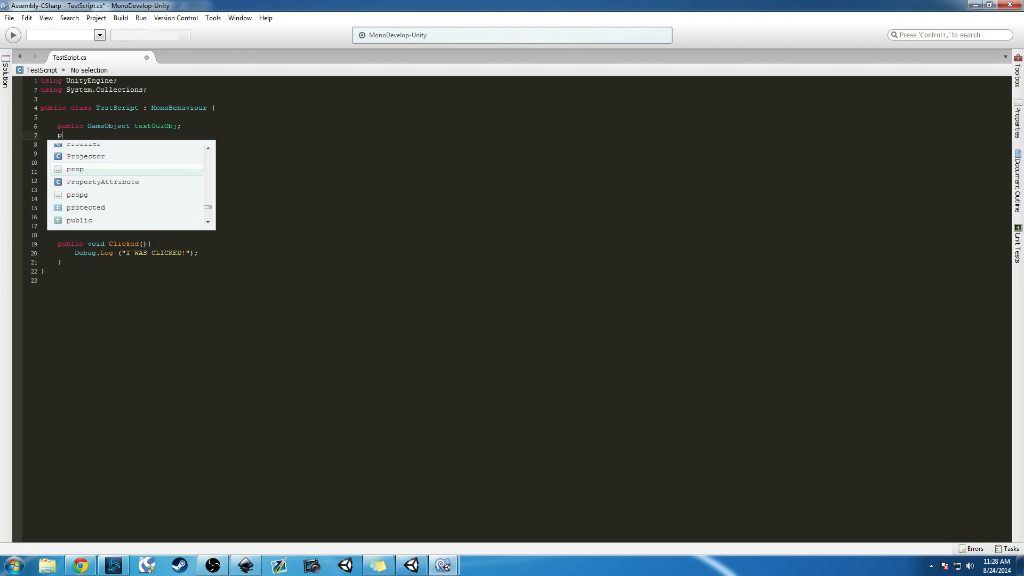
key(BackSpace)
click(137, 163)
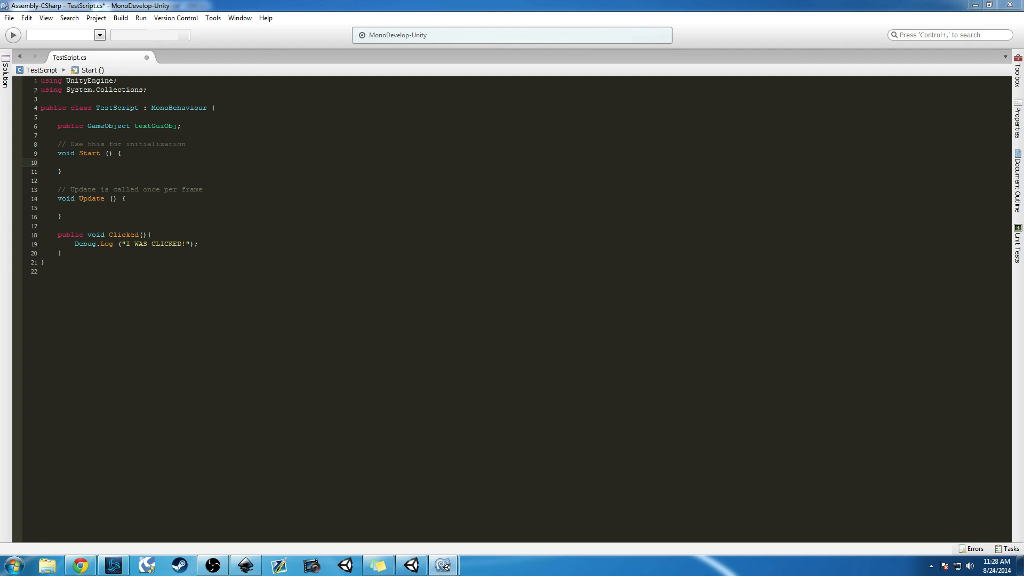
click(135, 125)
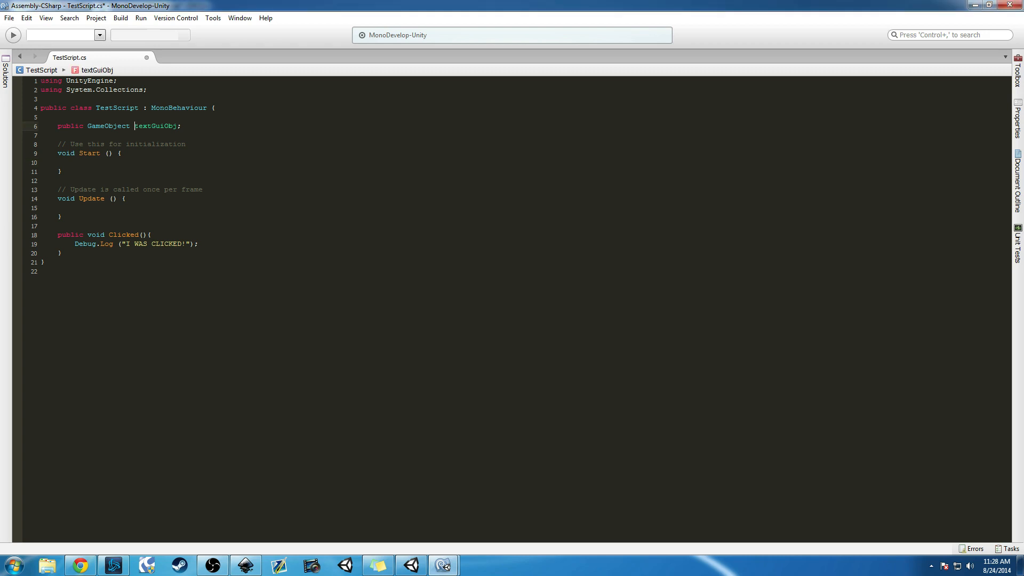
click(74, 162)
text(t)
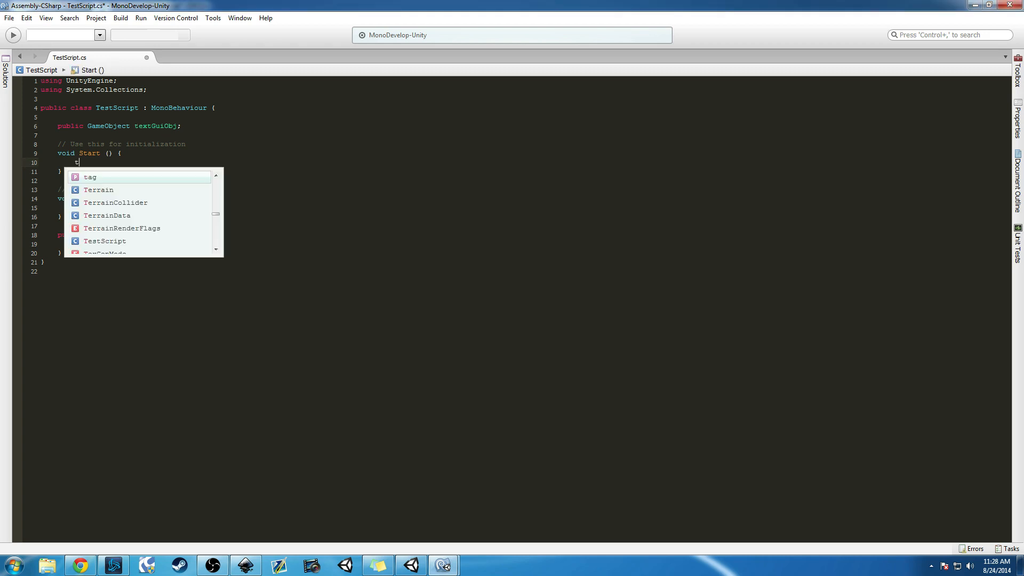
text(extGuiObj =)
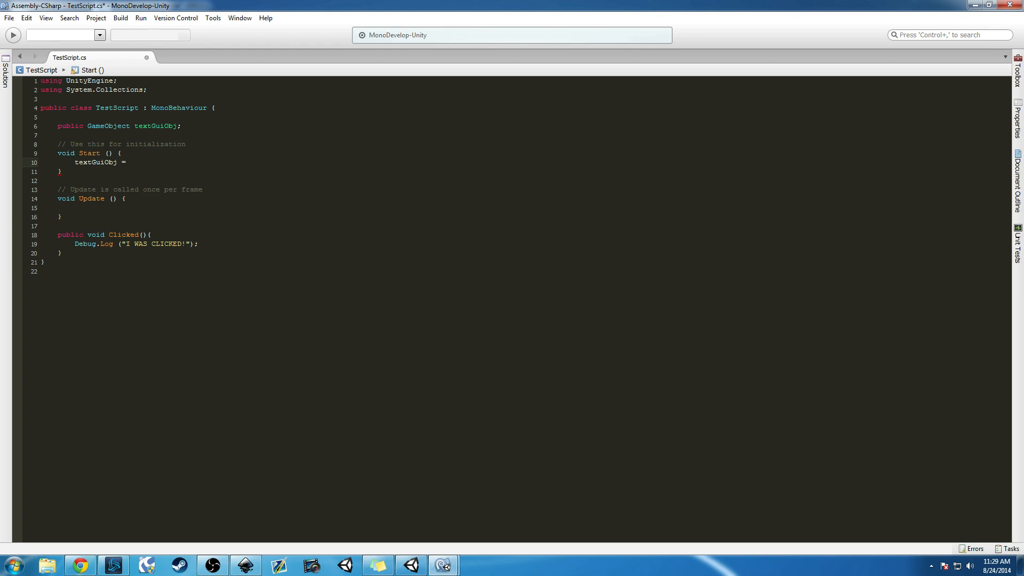
key(BackSpace)
key(BackSpace)
key(BackSpace)
key(BackSpace)
key(BackSpace)
key(BackSpace)
key(BackSpace)
key(BackSpace)
key(BackSpace)
key(BackSpace)
key(BackSpace)
key(BackSpace)
Begin a private variable declaration on a new line below textGuiObj in the TestScript class
click(204, 128)
key(Return)
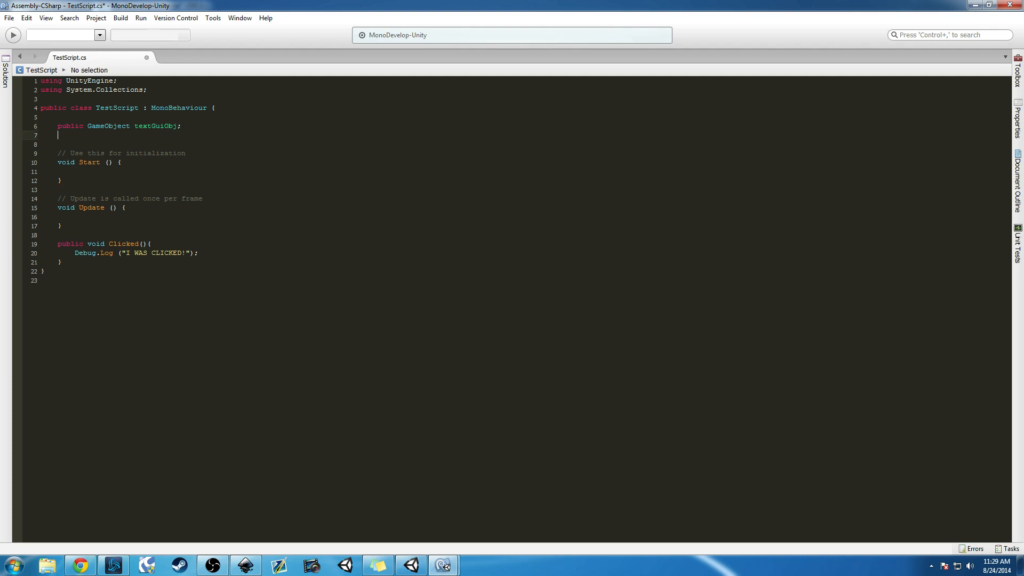
text(pub)
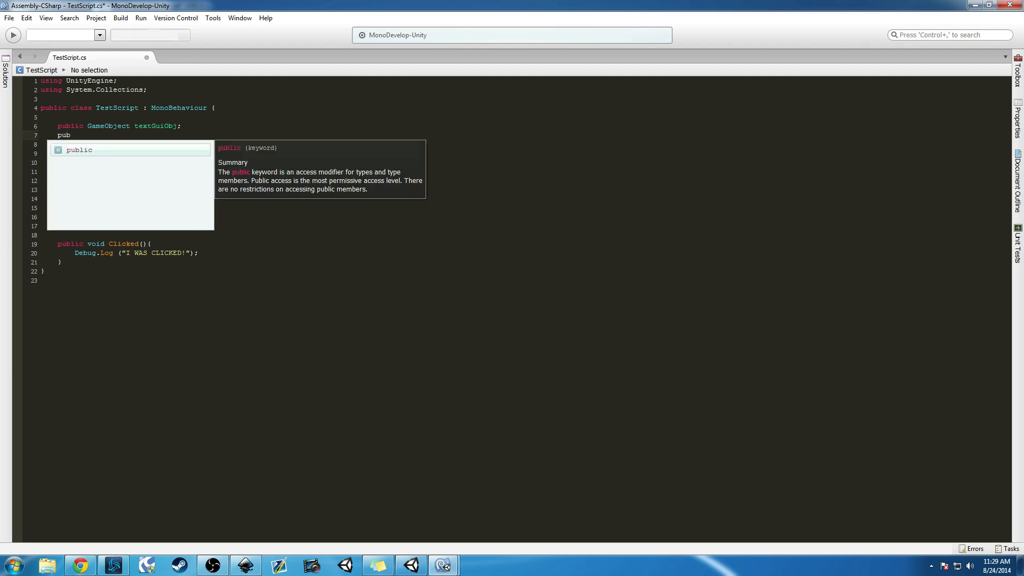
key(BackSpace)
key(BackSpace)
text(rivate )
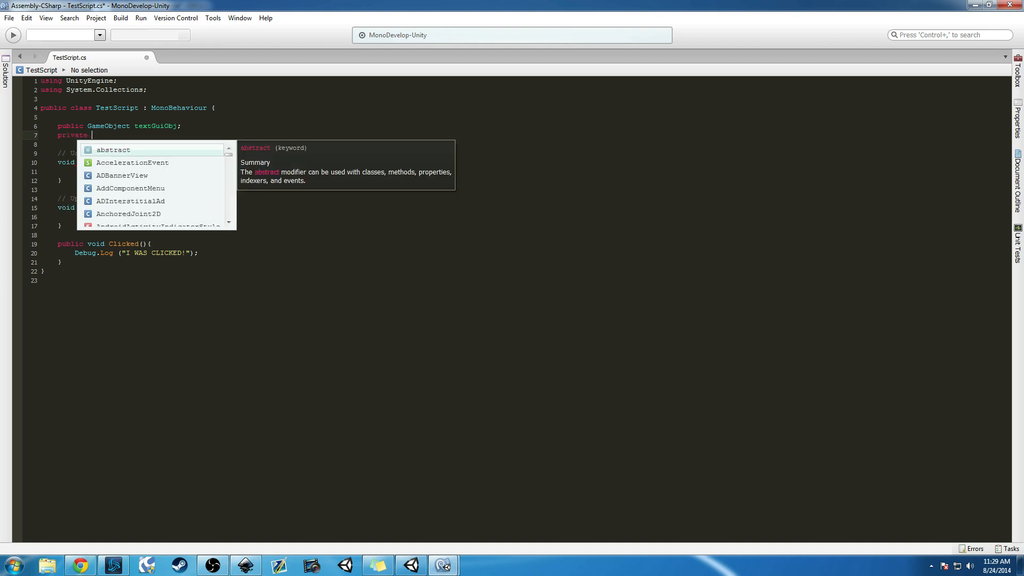
text(Tex)
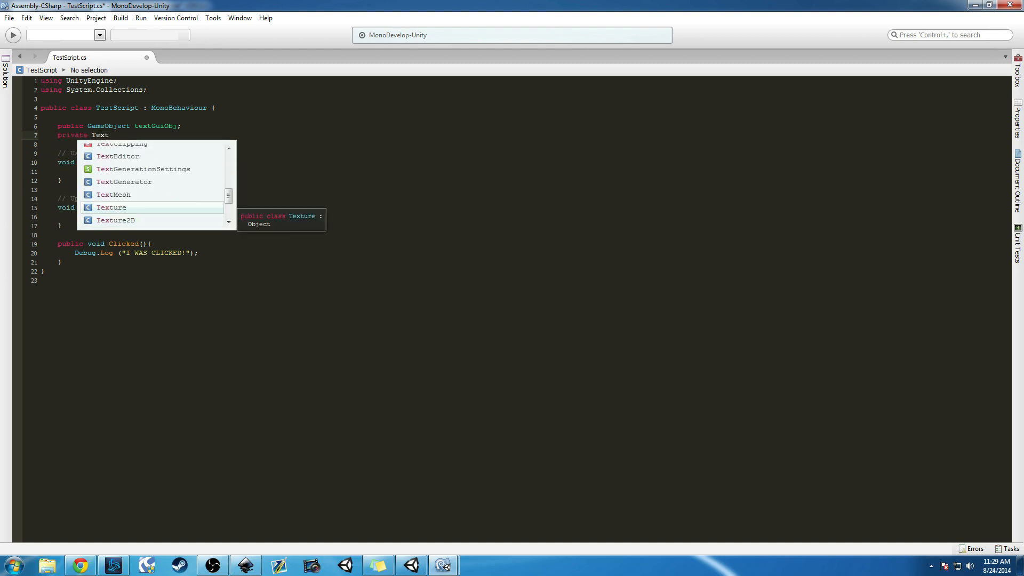
Add the directive using UnityEngine.UI; below the System.Collections import and save the script
click(155, 98)
click(155, 90)
key(Return)
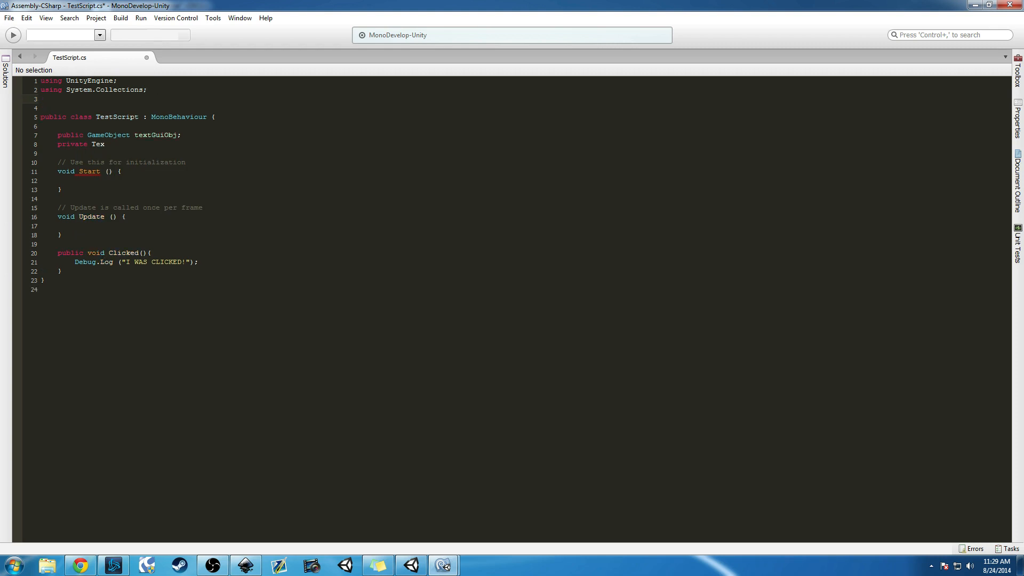
text(using )
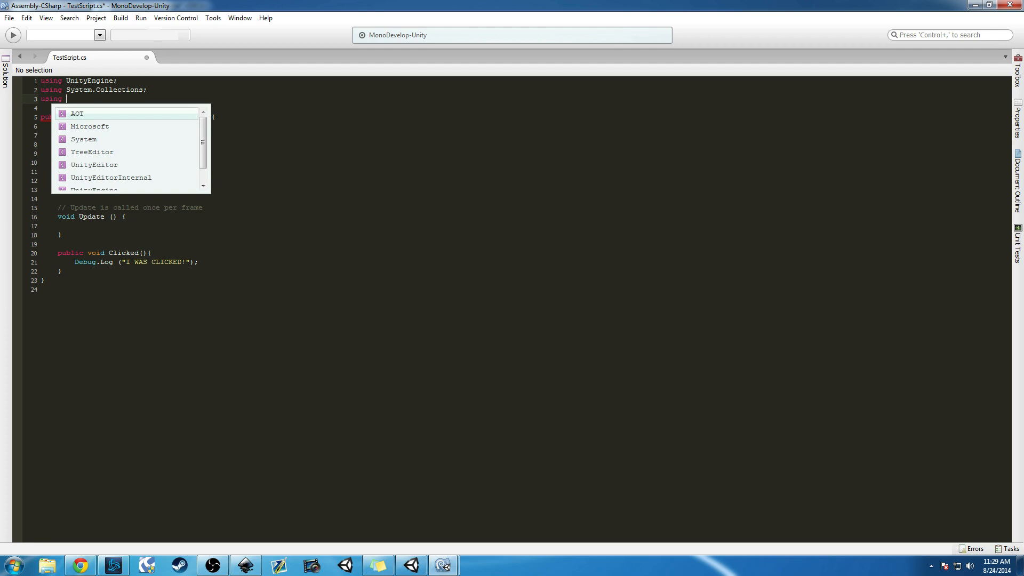
text(unti)
key(BackSpace)
key(BackSpace)
key(BackSpace)
key(BackSpace)
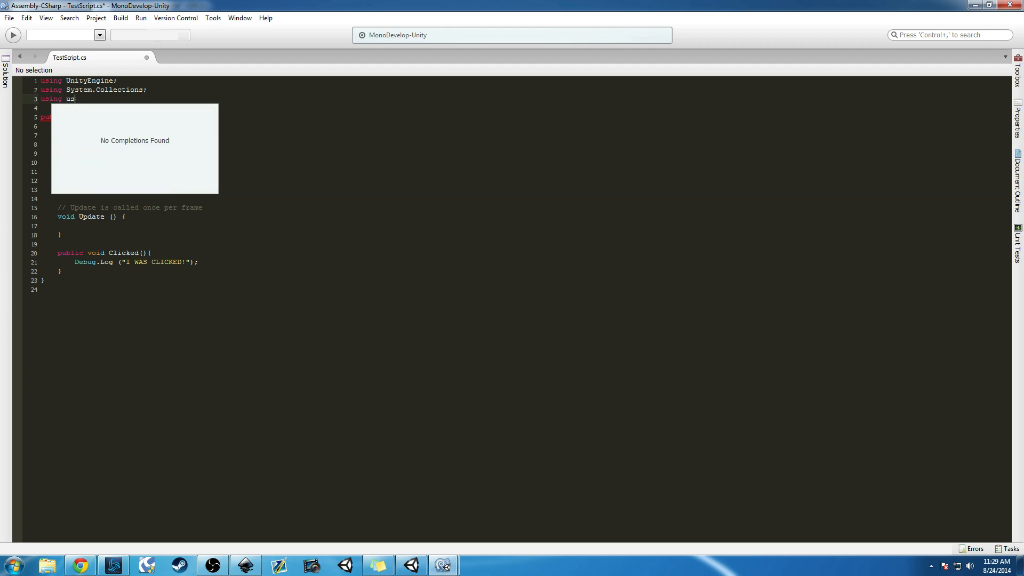
text(unite)
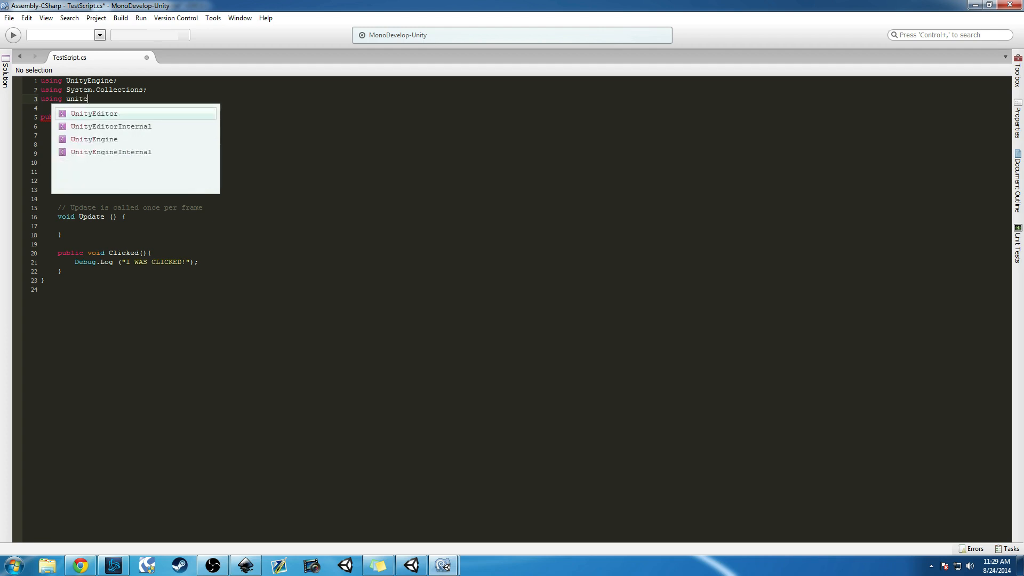
text(ng.ui)
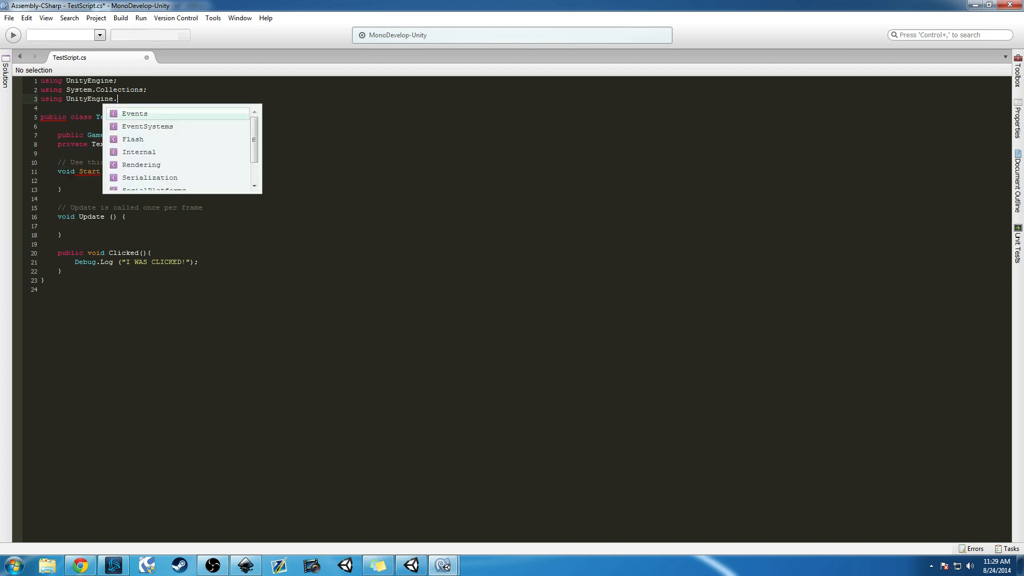
text(;)
key(ctrl+s)
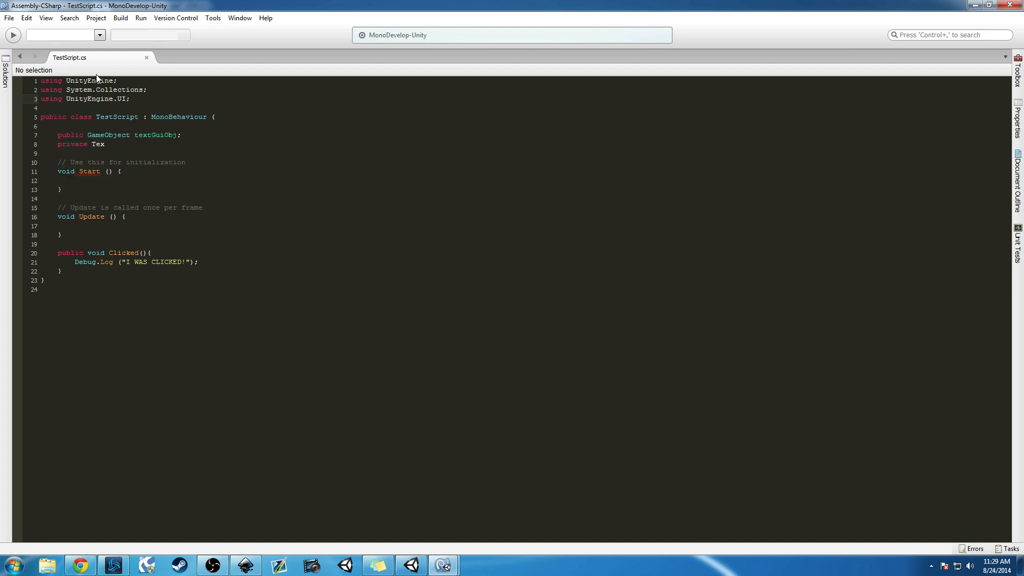
Complete the private declaration as a Text variable named gameText and save the script
click(165, 142)
key(BackSpace)
key(BackSpace)
key(BackSpace)
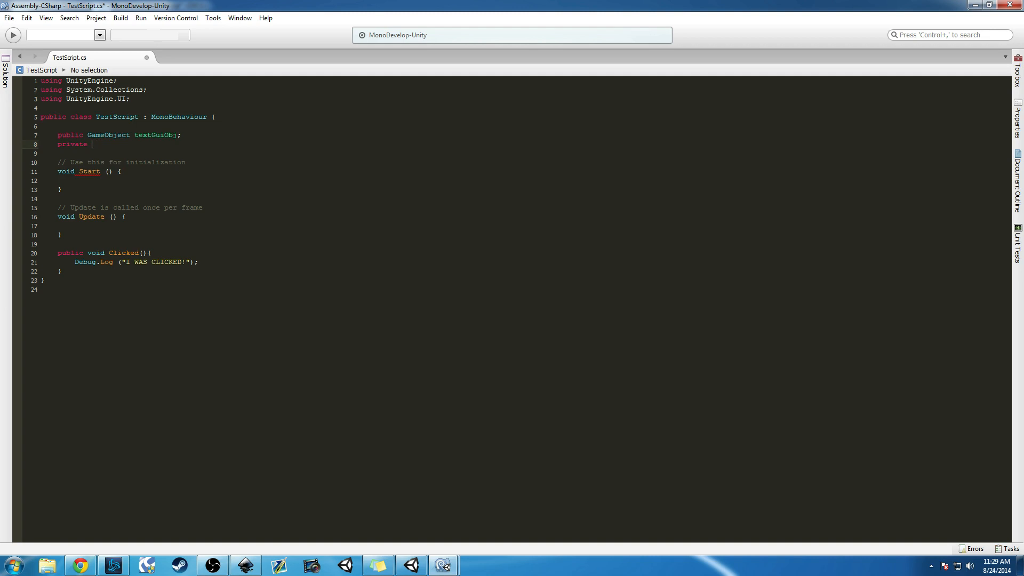
text(Text)
key(Escape)
text(gameText;)
key(ctrl+s)
In Start, assign gameText = textGuiObj.GetComponent<Text> (); save the script, and add a blank line below it
click(100, 175)
click(100, 187)
click(100, 181)
text(tg)
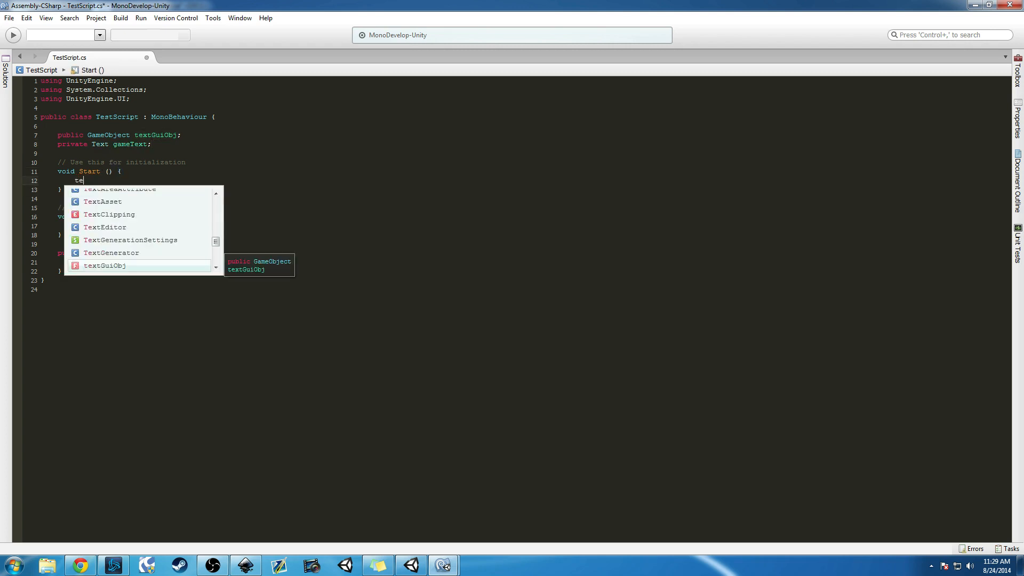
key(BackSpace)
key(BackSpace)
text(game)
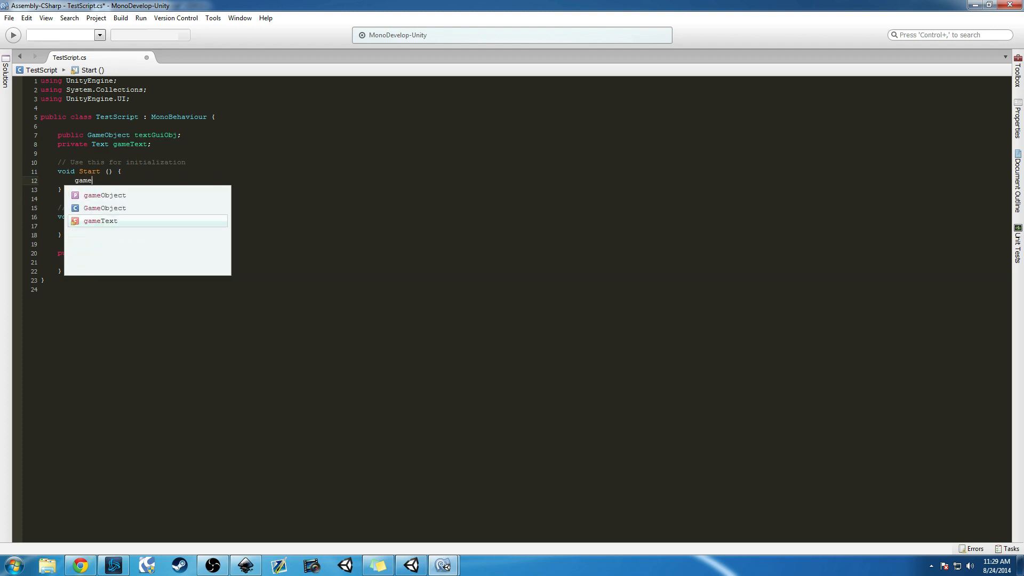
text(Text  =)
key(BackSpace)
key(BackSpace)
text(=)
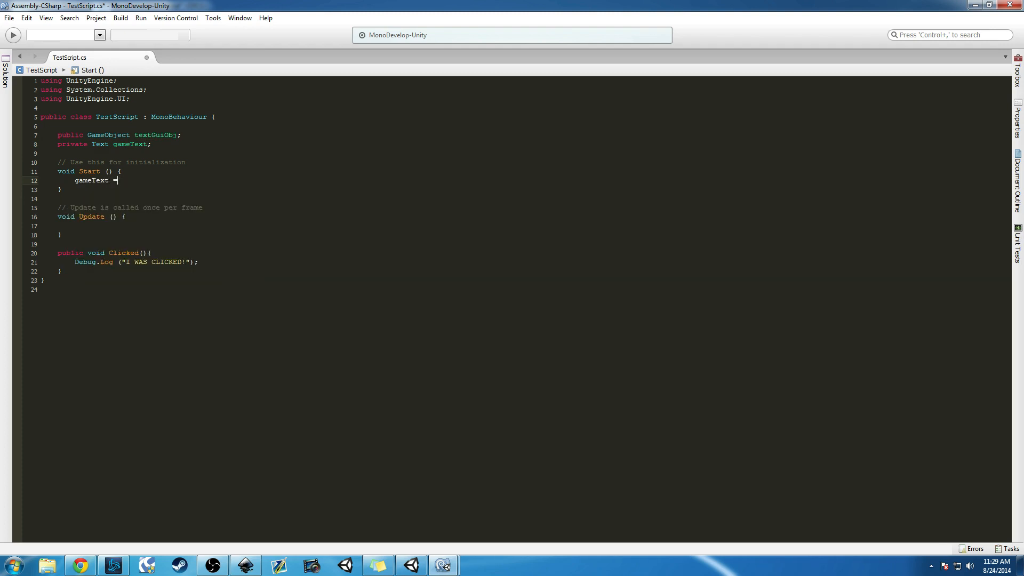
text( tex)
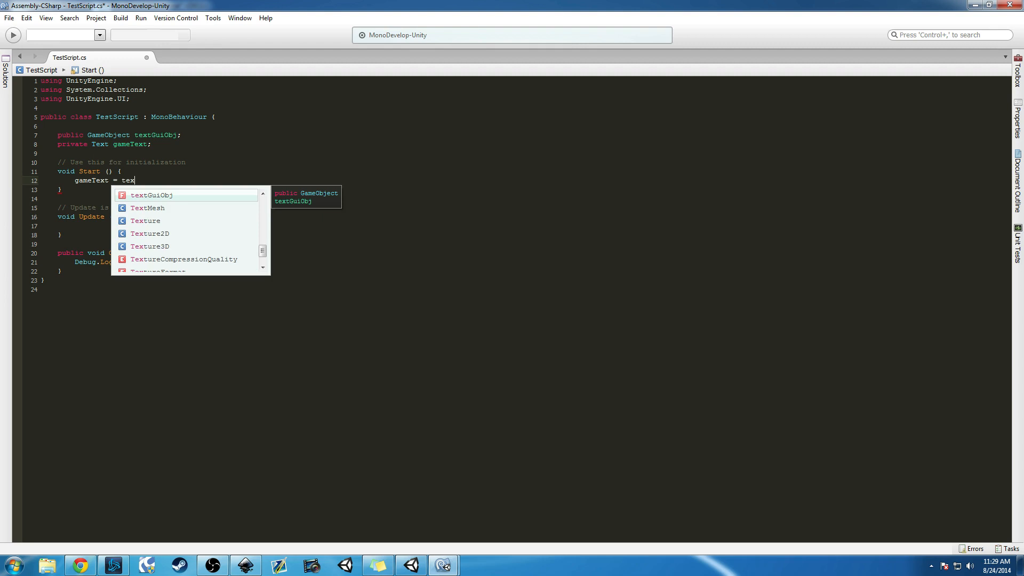
text(tGuiObj.)
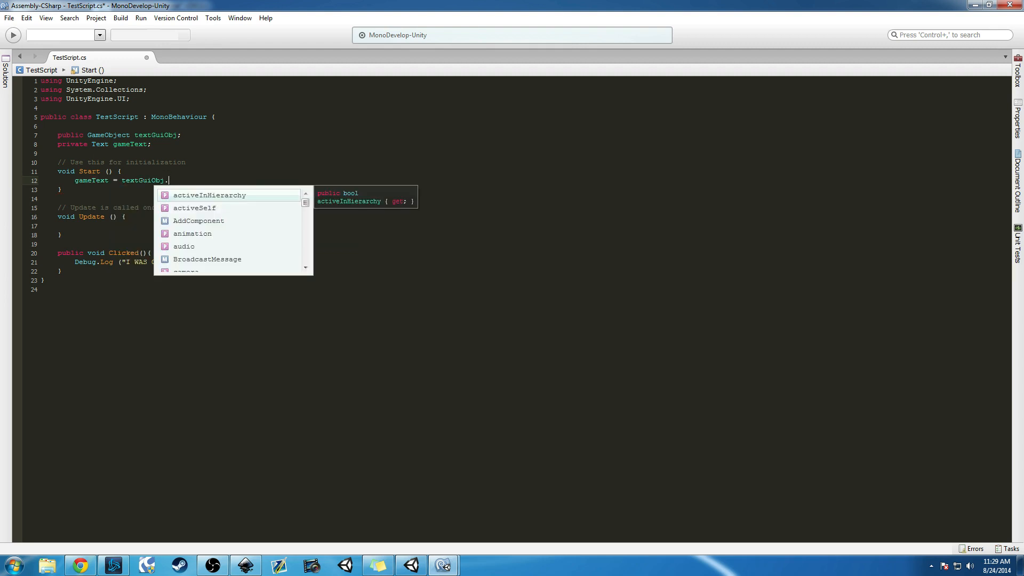
text(getcom)
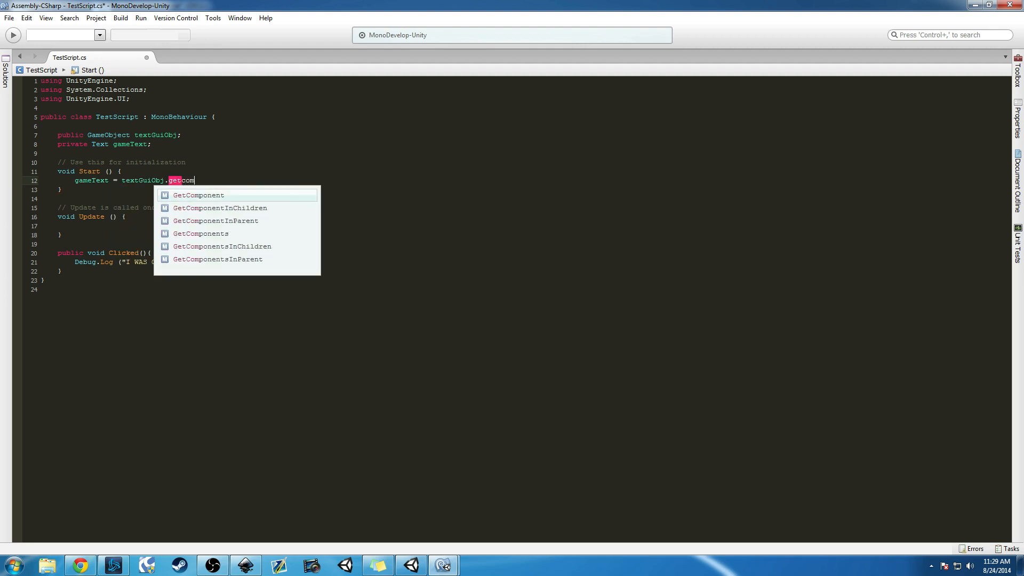
key(Return)
text(<)
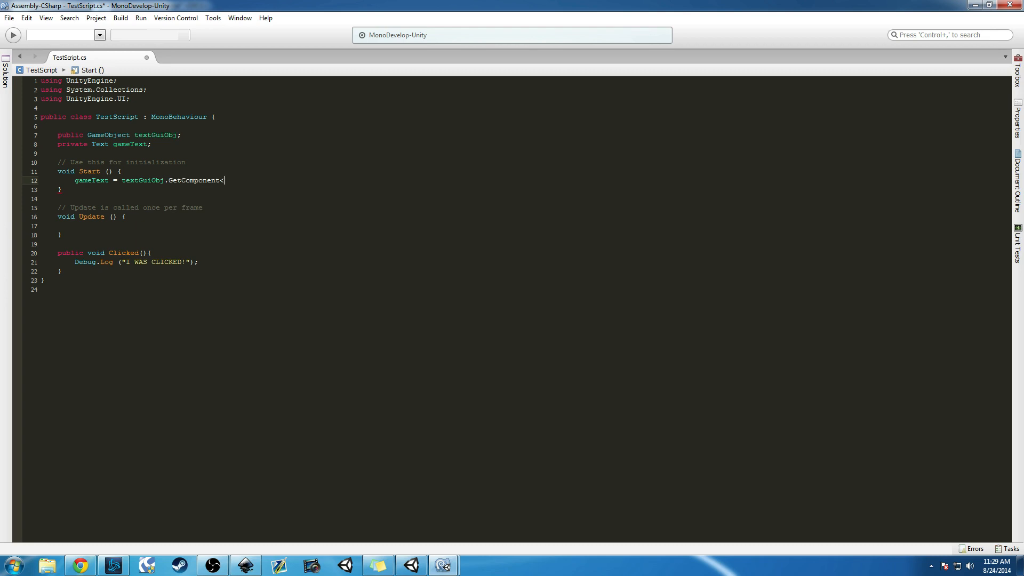
text(Text> ();)
key(ctrl+s)
key(Return)
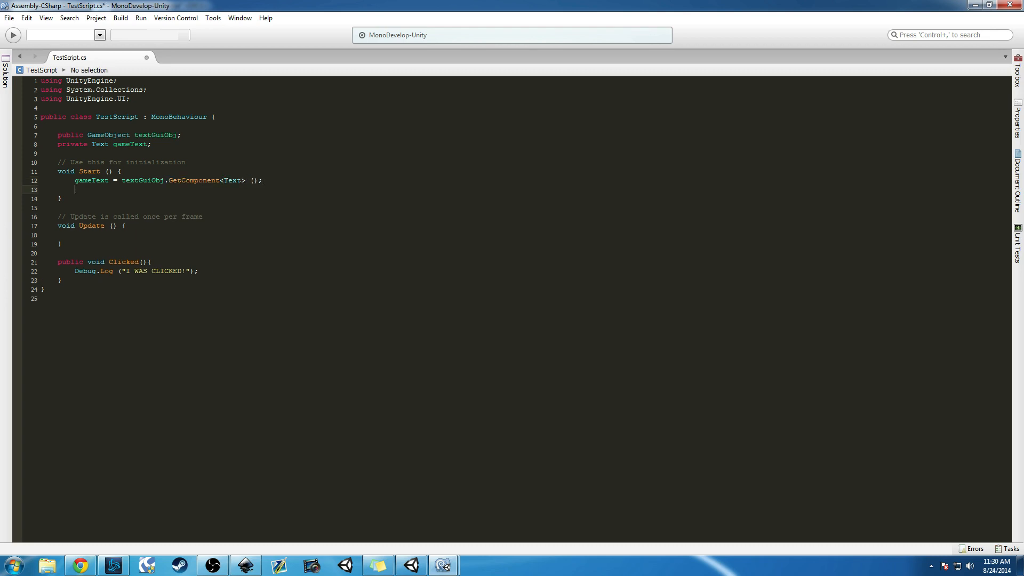
Examine the gameText assignment in Start, including textGuiObj and its GetComponent<Text> call
double_click(84, 181)
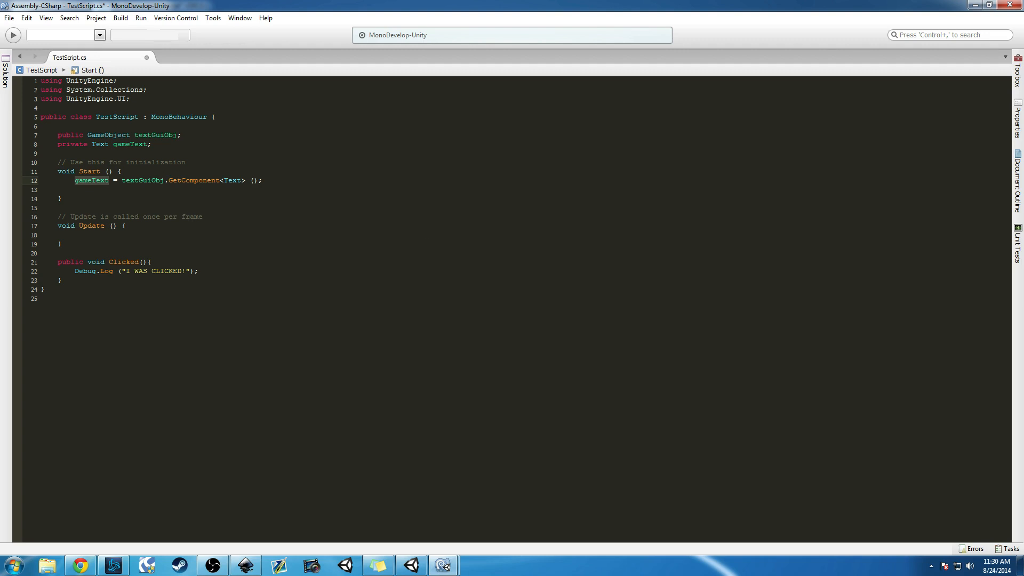
click(140, 180)
click(144, 180)
drag(173, 180, 233, 181)
double_click(233, 180)
click(195, 183)
double_click(88, 180)
Switch to Unity and assign TestText to the Text Gui Obj field of Overlaycanvas's Test Script component
key(alt+Tab)
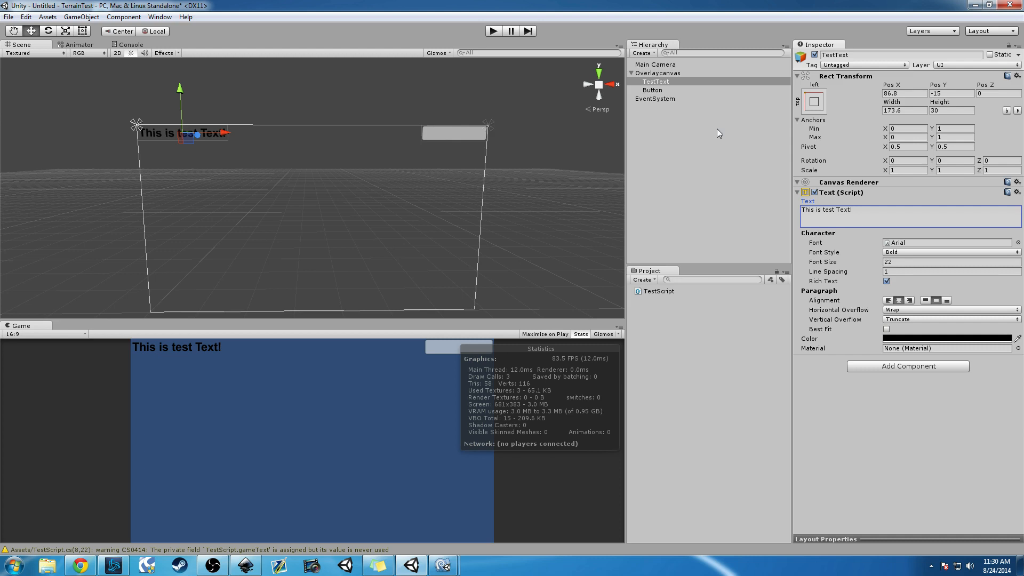
click(654, 74)
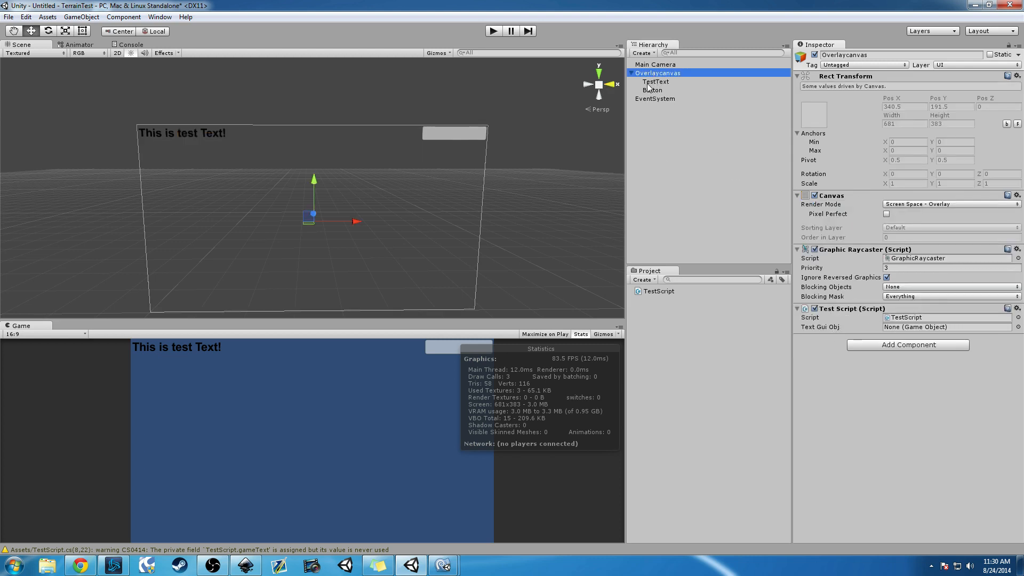
drag(654, 82, 901, 327)
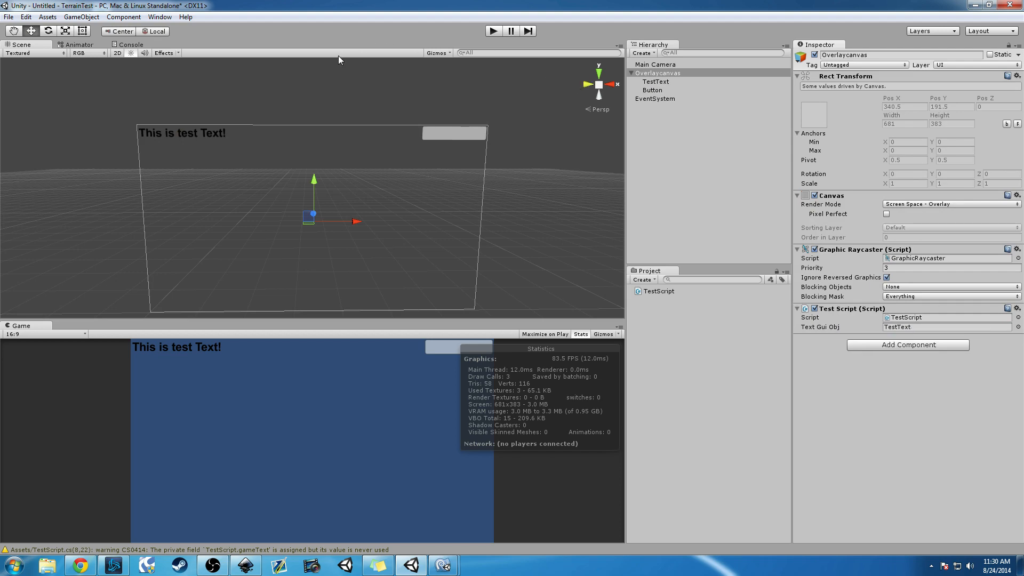
Switch to MonoDevelop, add gameText.text = "HEY I CHANGED!"; below the GetComponent line in Start, and save the script
key(alt+Tab)
click(189, 191)
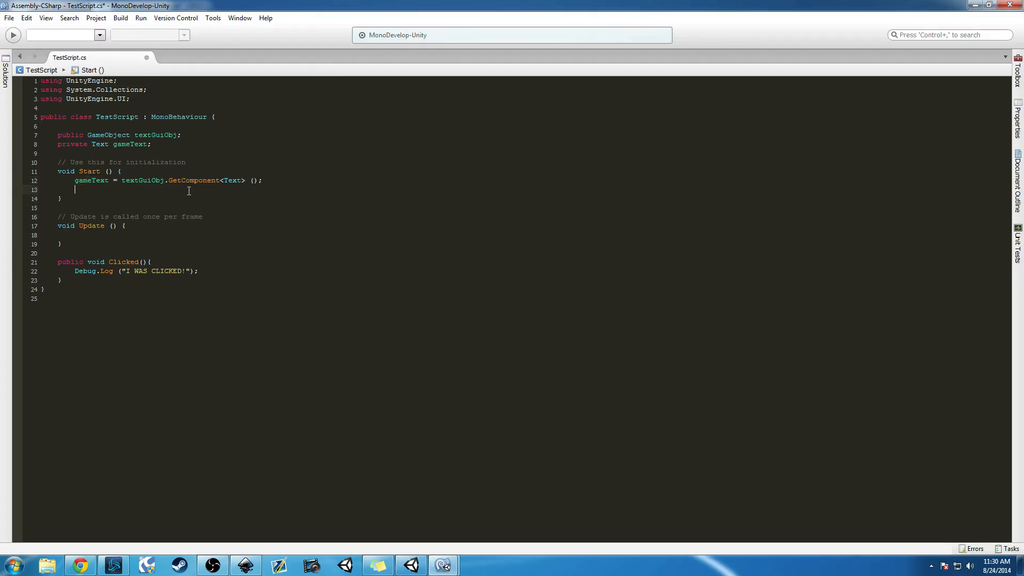
text(game)
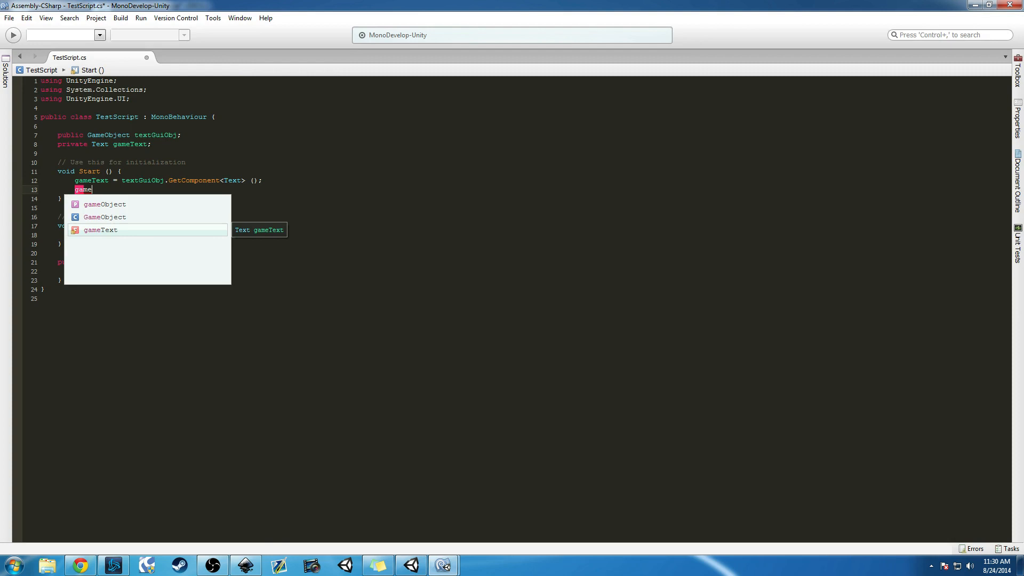
key(Return)
text(.tex)
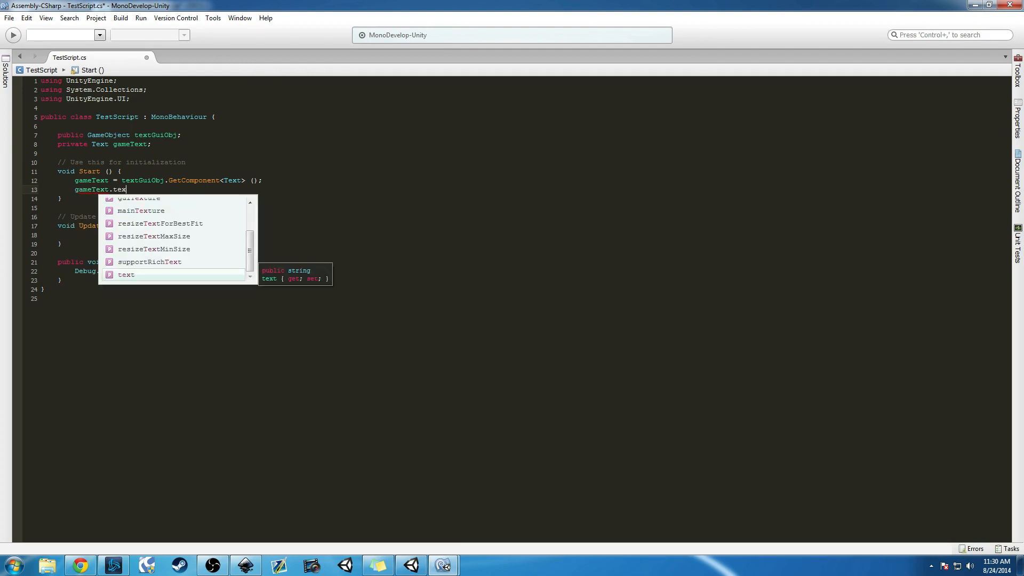
text(t = ::)
key(BackSpace)
key(BackSpace)
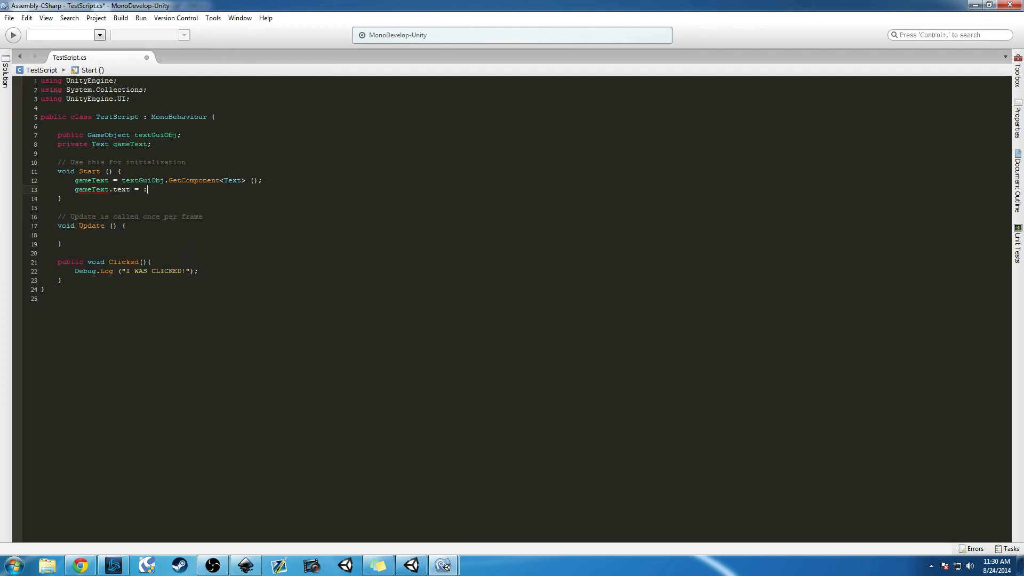
text("";)
key(Left)
key(Left)
text(HEY I CHANGED!)
key(ctrl+s)
Switch to Unity, run the scene to check the scripted text, and stop playback
key(alt+Tab)
click(494, 31)
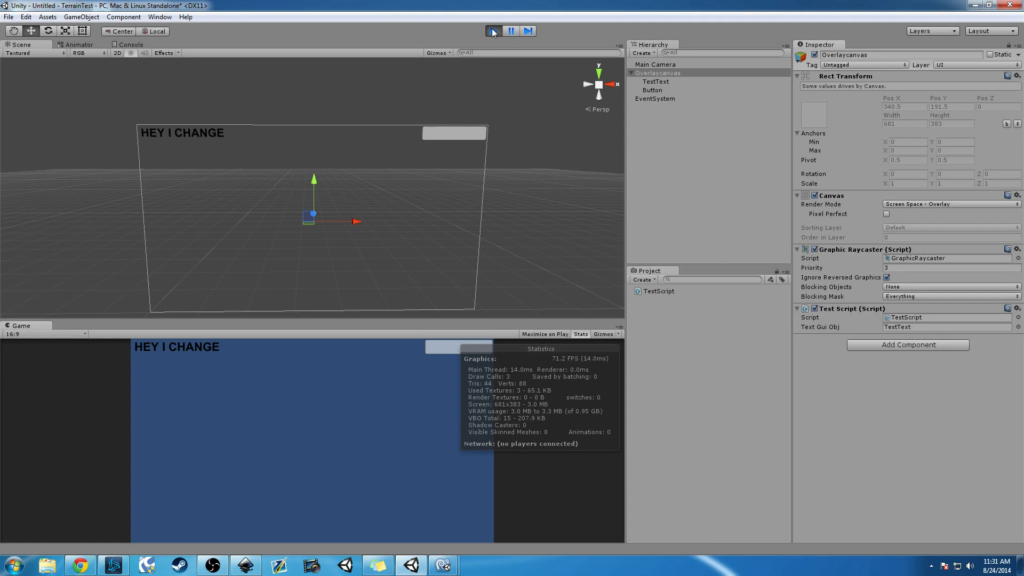
click(494, 31)
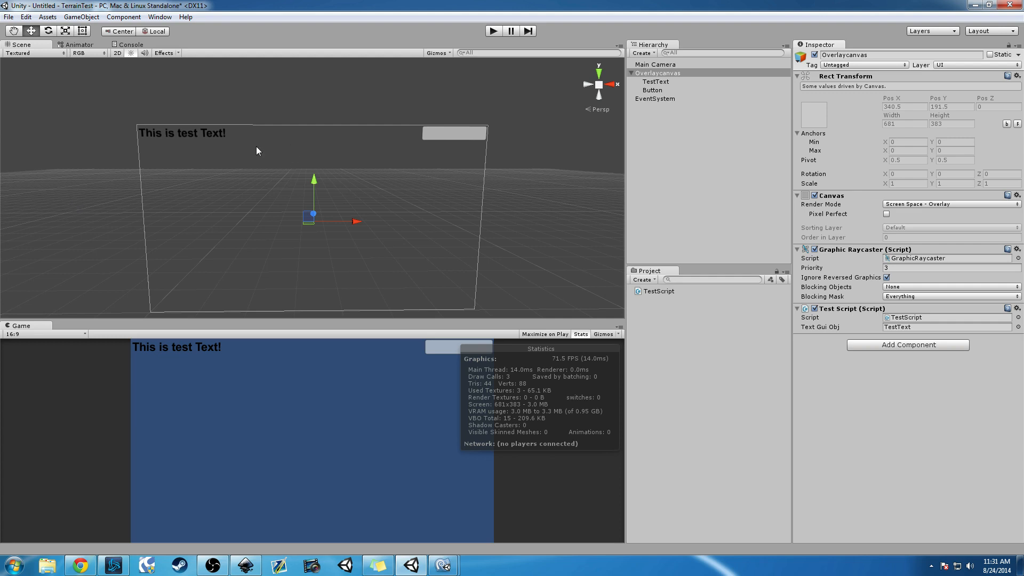
Replace the text of TestText with "PlayerScore"
click(210, 134)
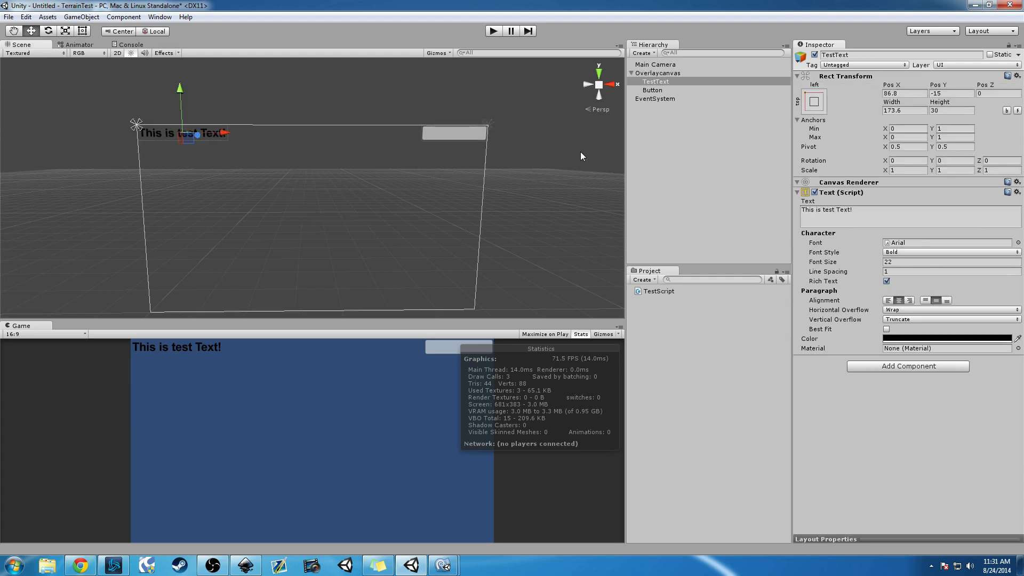
click(881, 215)
click(881, 215)
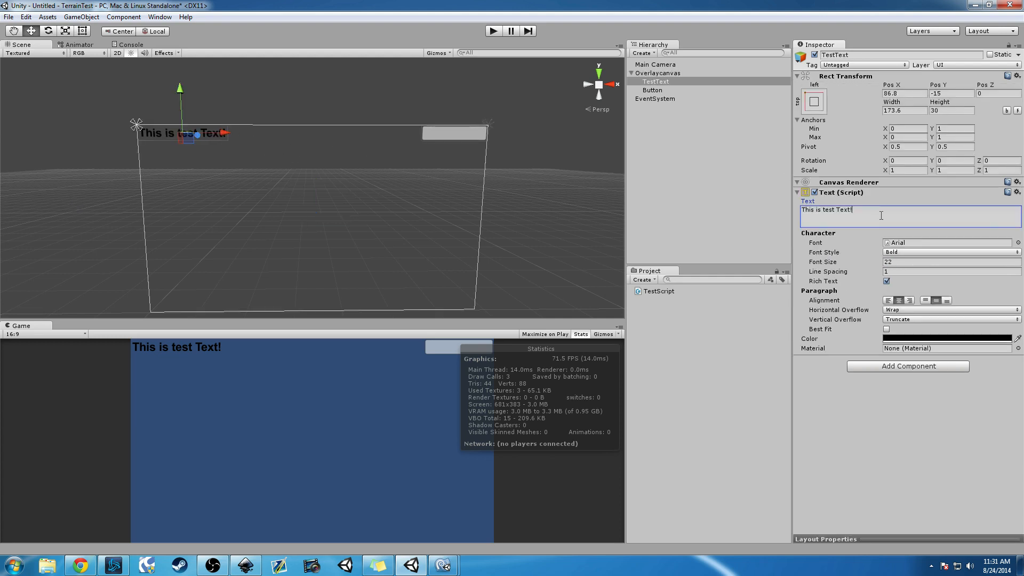
key(BackSpace)
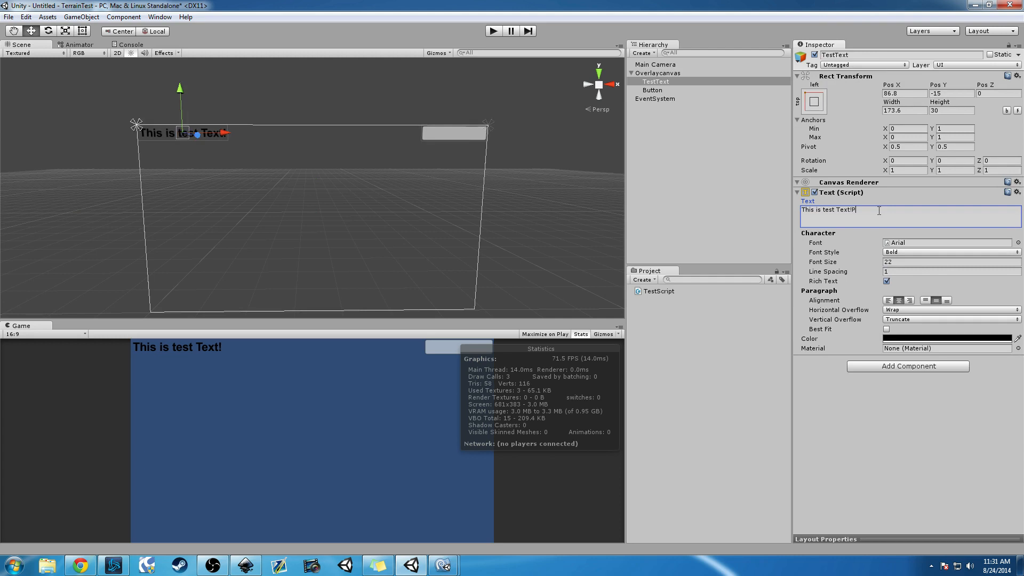
key(BackSpace)
key(BackSpace)
key(BackSpace)
key(BackSpace)
key(BackSpace)
key(BackSpace)
key(BackSpace)
key(BackSpace)
key(BackSpace)
key(BackSpace)
key(BackSpace)
key(BackSpace)
key(BackSpace)
key(BackSpace)
key(BackSpace)
key(BackSpace)
key(BackSpace)
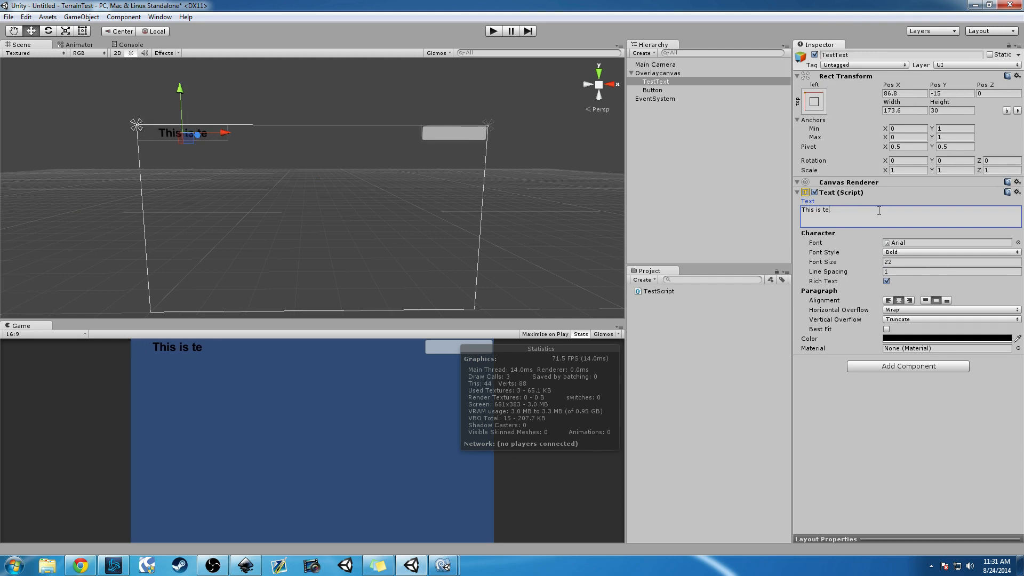
text(PlayerScore)
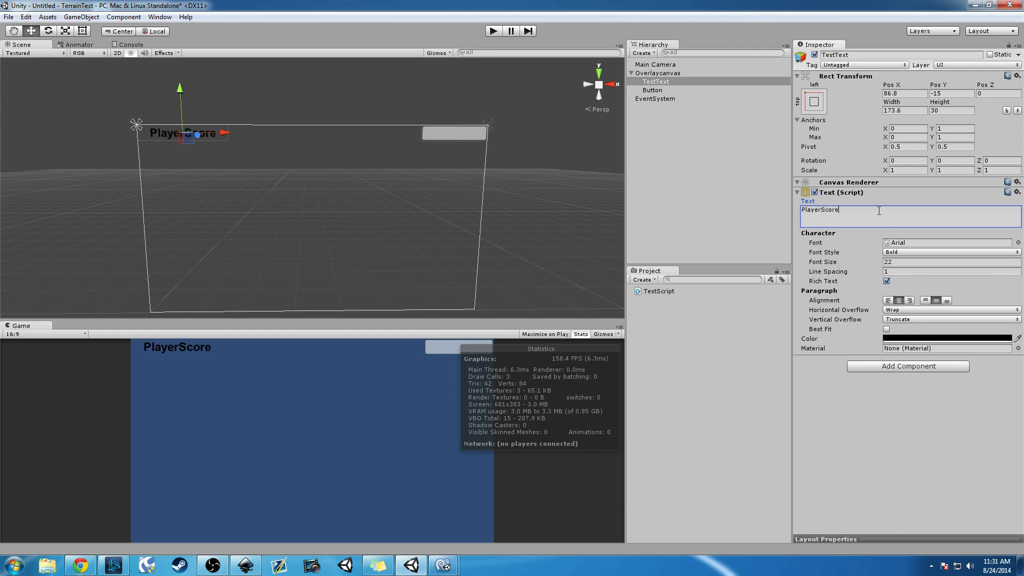
Deselect TestText, run the scene to check whether the script replaces the PlayerScore text, and stop playback
click(669, 503)
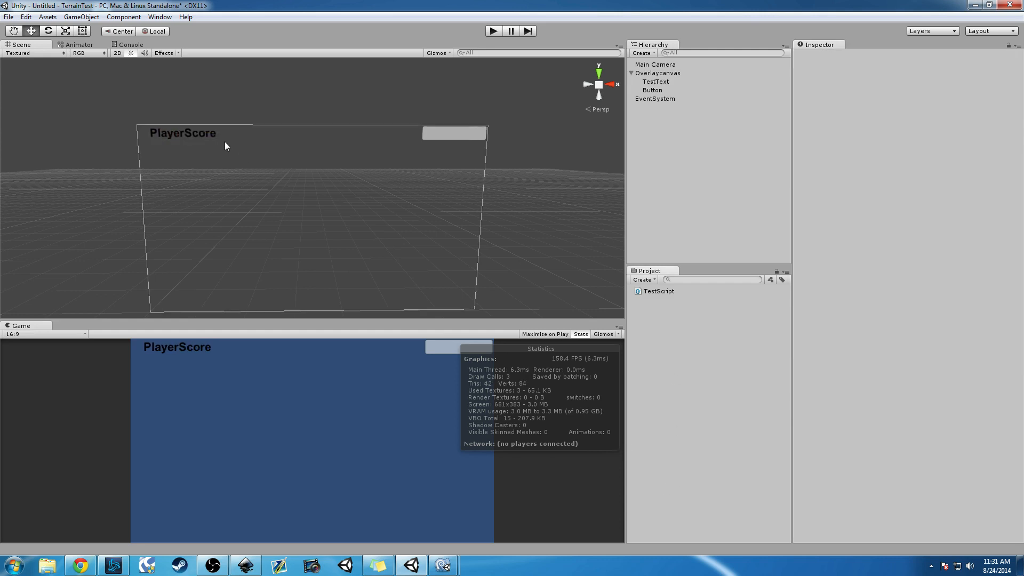
click(492, 31)
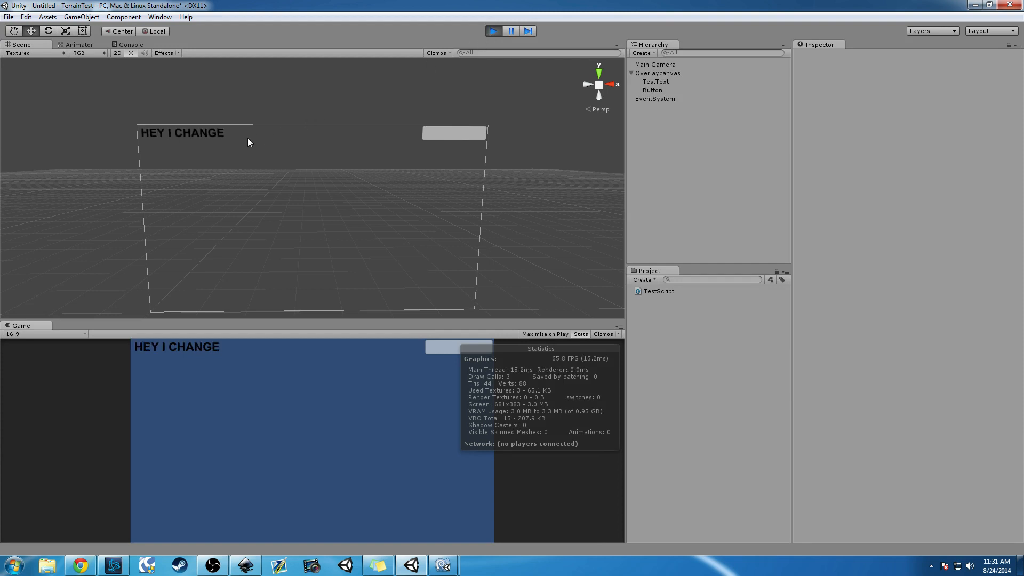
click(493, 31)
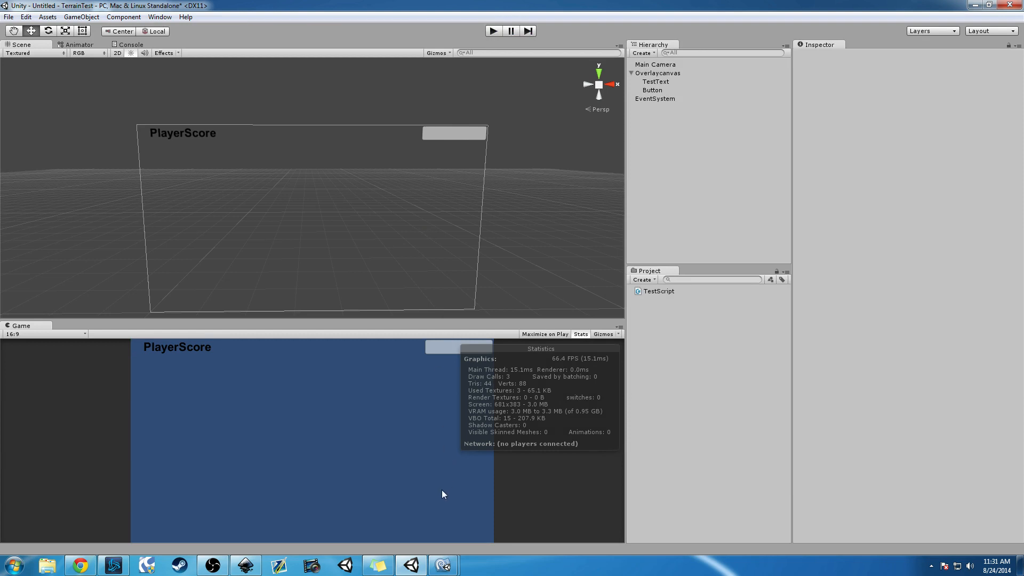
Switch to MonoDevelop and add blank lines below the gameText.text assignment in Start of TestScript
mouse_move(446, 567)
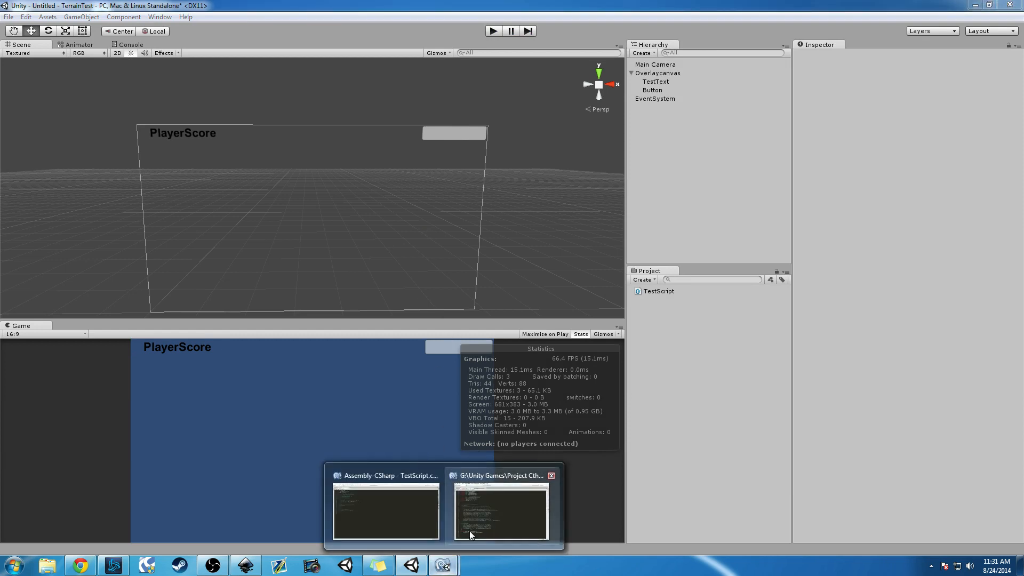
click(423, 504)
key(Up)
key(Down)
key(Return)
key(Return)
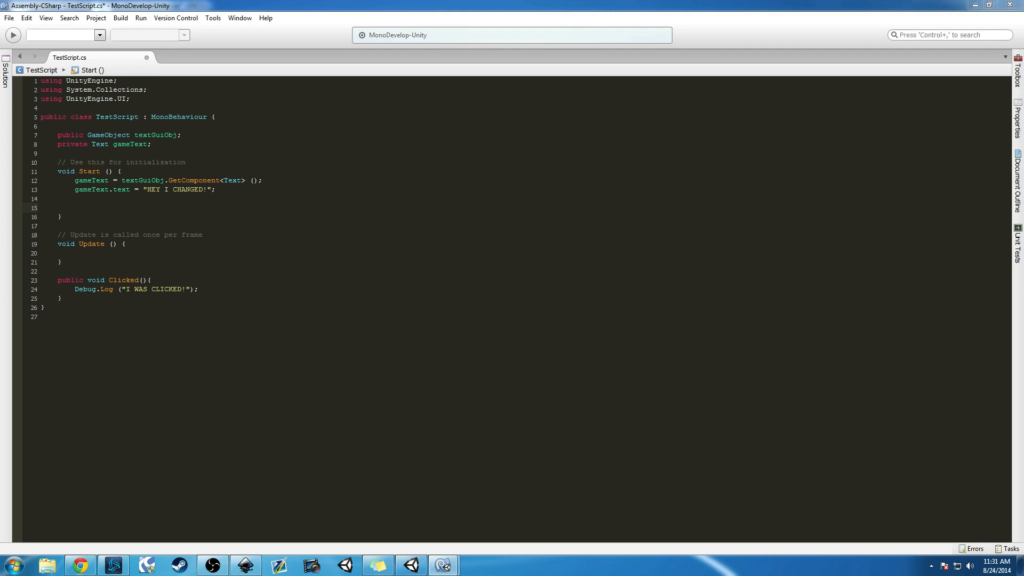
click(120, 209)
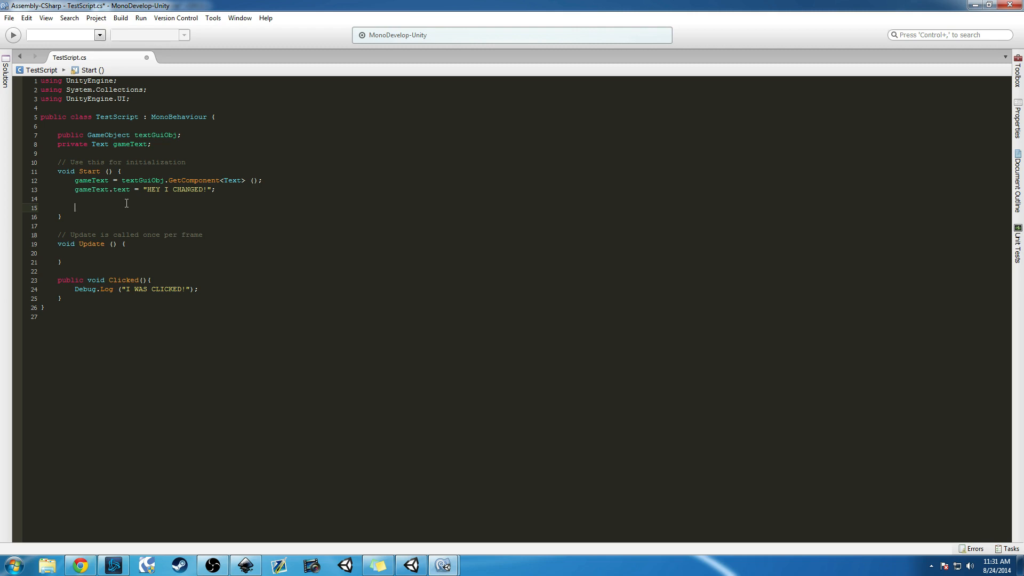
text(transform)
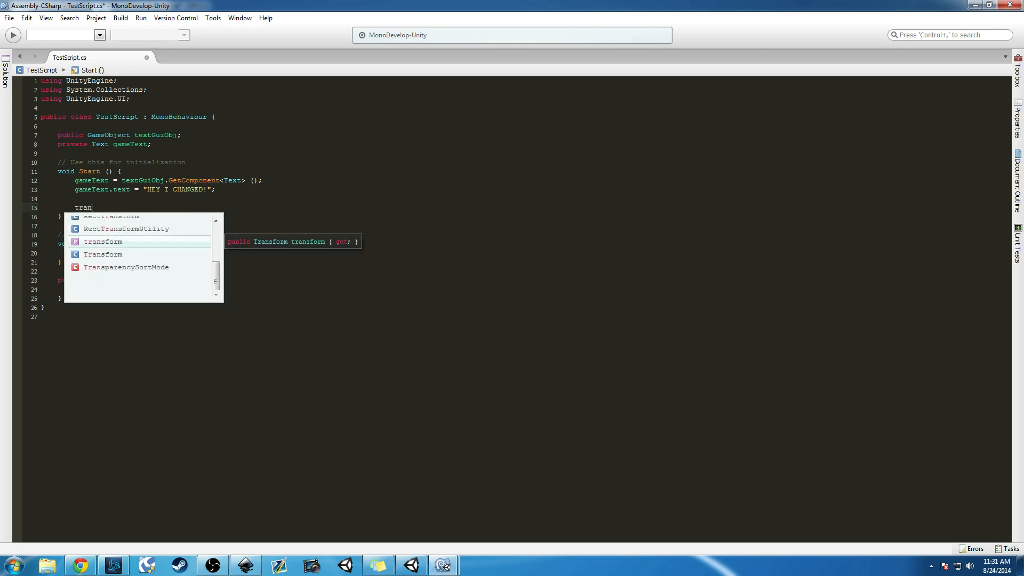
key(BackSpace)
key(BackSpace)
key(BackSpace)
key(BackSpace)
key(BackSpace)
key(BackSpace)
key(BackSpace)
key(BackSpace)
key(BackSpace)
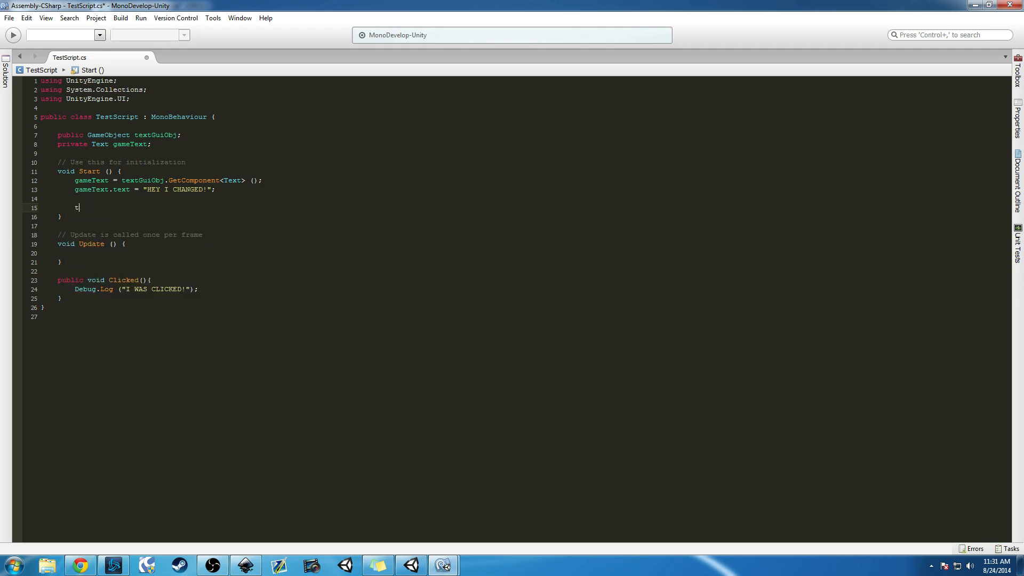
Write gameText = transform.FindChild("TestText") on the empty line in Start and save the script
text(gameText = tra)
key(Return)
text(.)
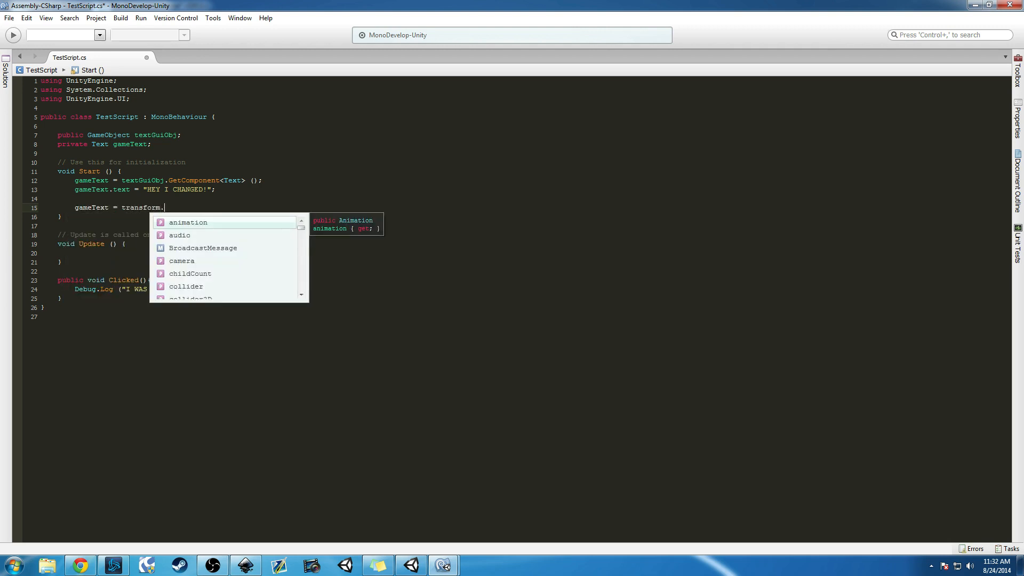
text(FindChild()
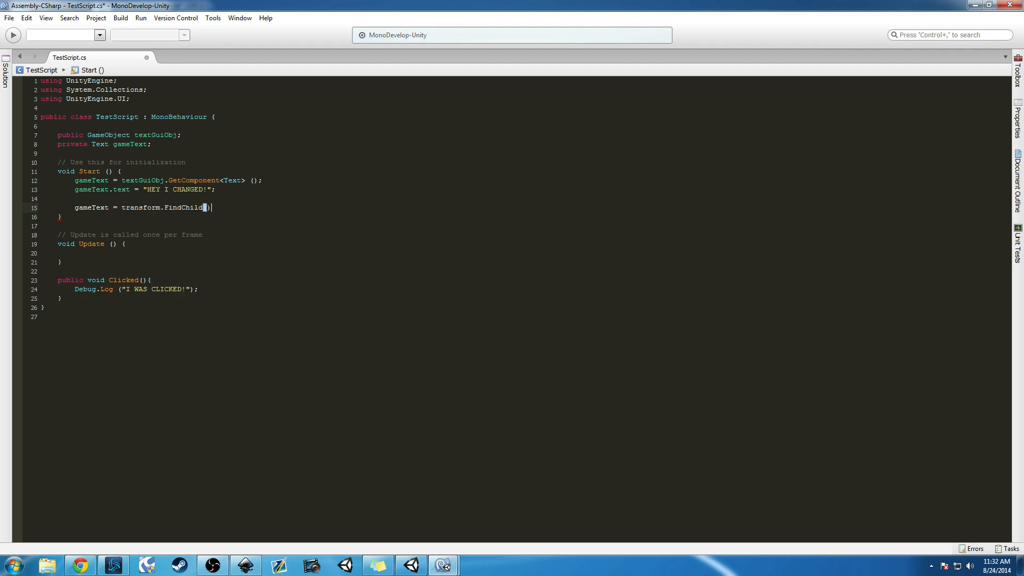
text("TestText)
key(ctrl+s)
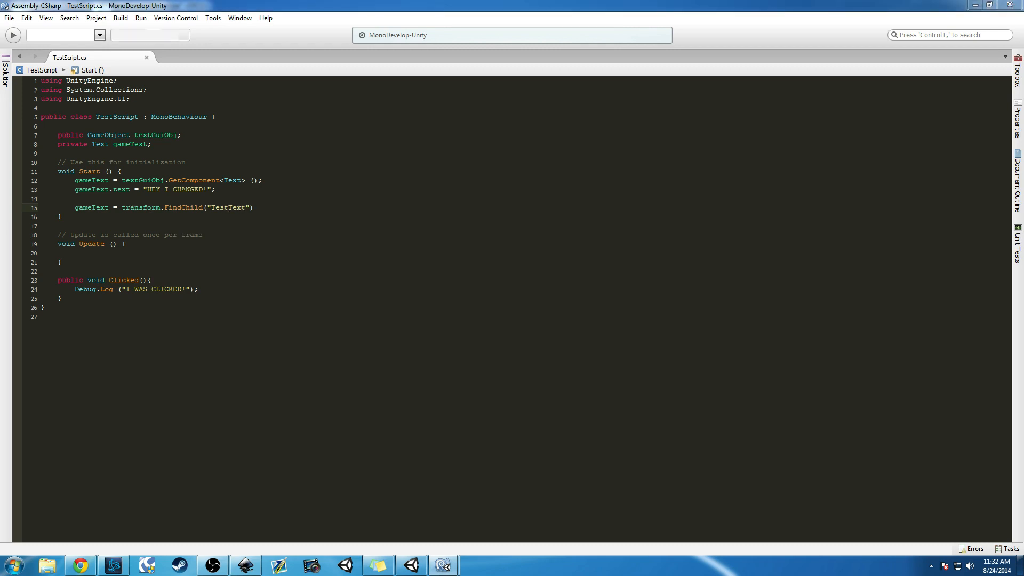
Switch to Unity to check the TestText child's name under Overlaycanvas, and return to TestScript in MonoDevelop
click(411, 564)
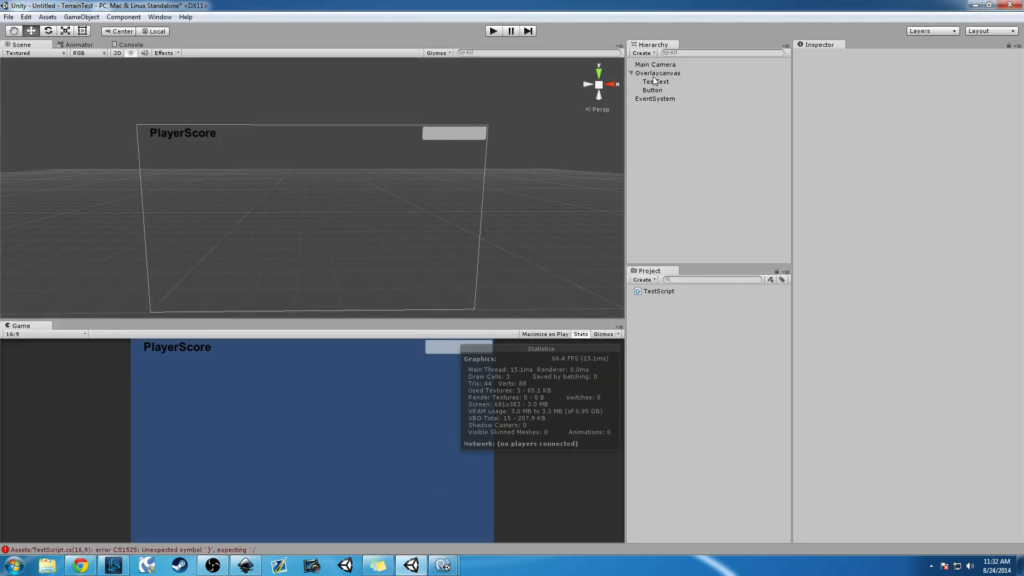
mouse_move(443, 564)
click(413, 538)
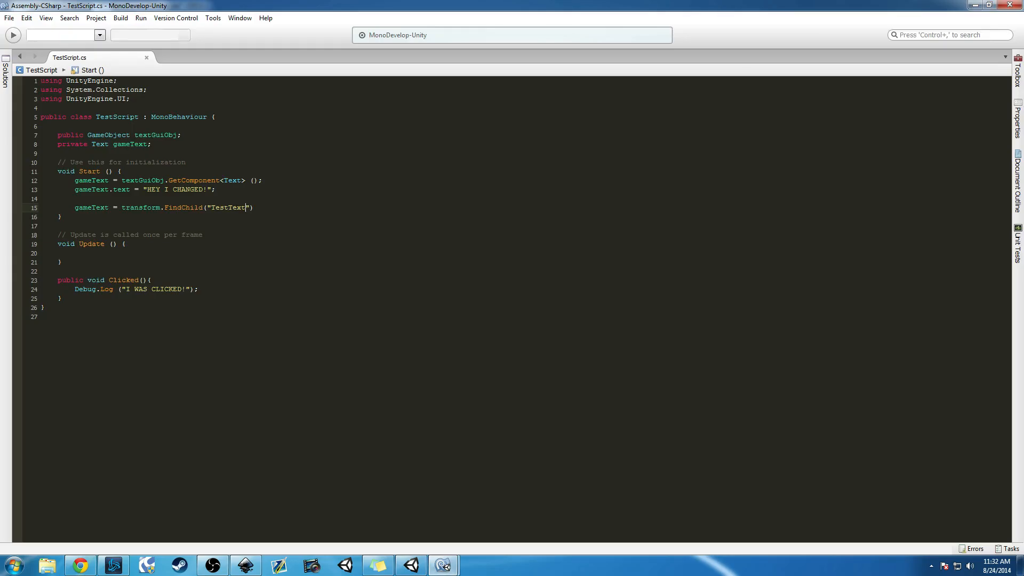
Complete the FindChild line by appending .GetComponent<Text> (); and save the script
click(277, 211)
text(.getcom)
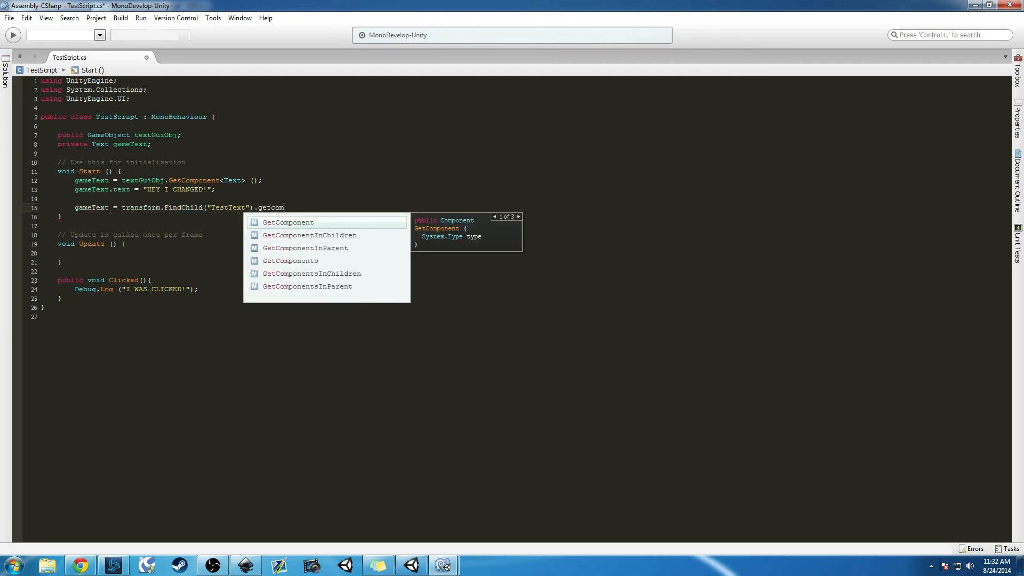
key(Return)
text(<)
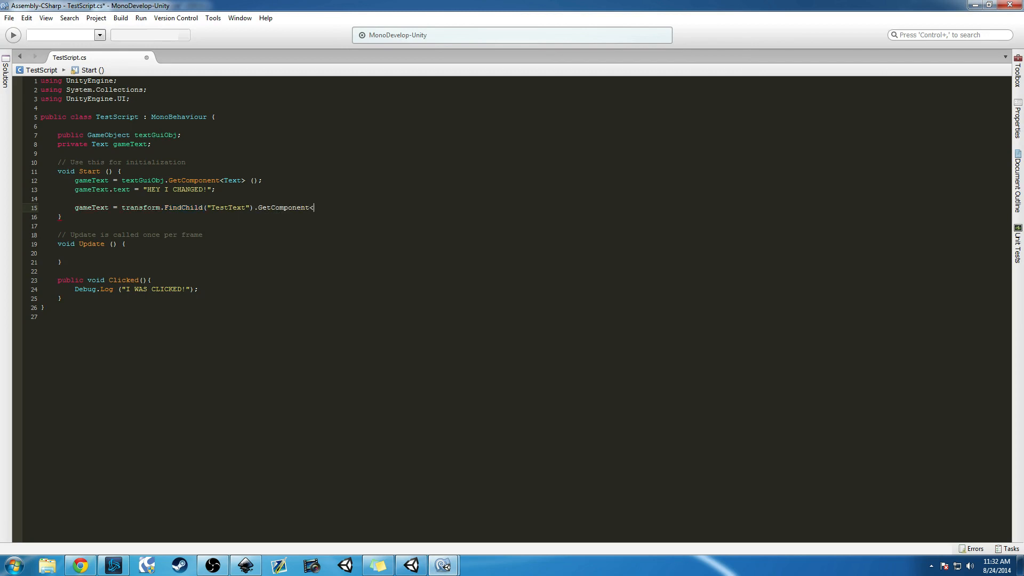
key(BackSpace)
text(<Text> )
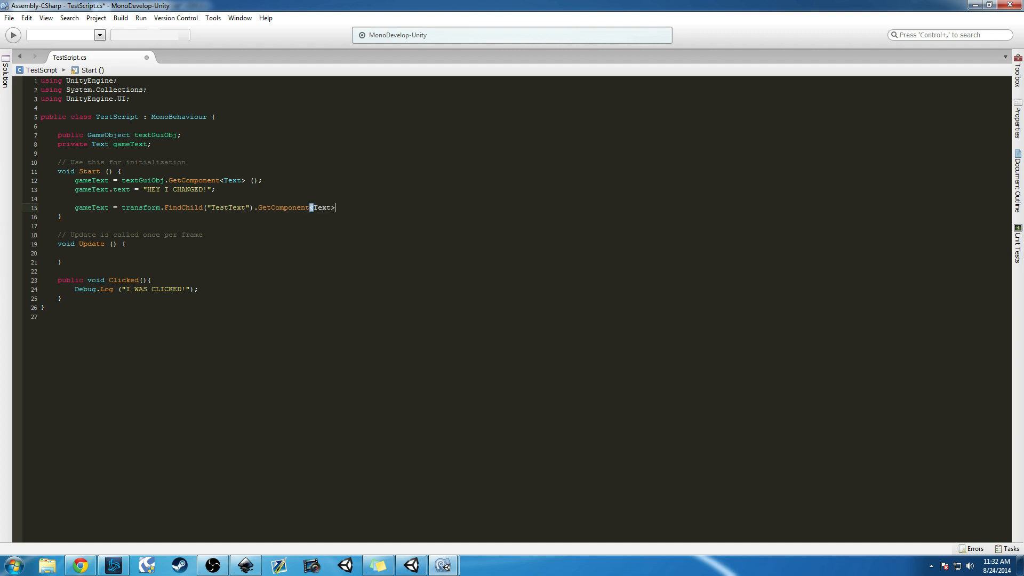
text(();)
key(ctrl+s)
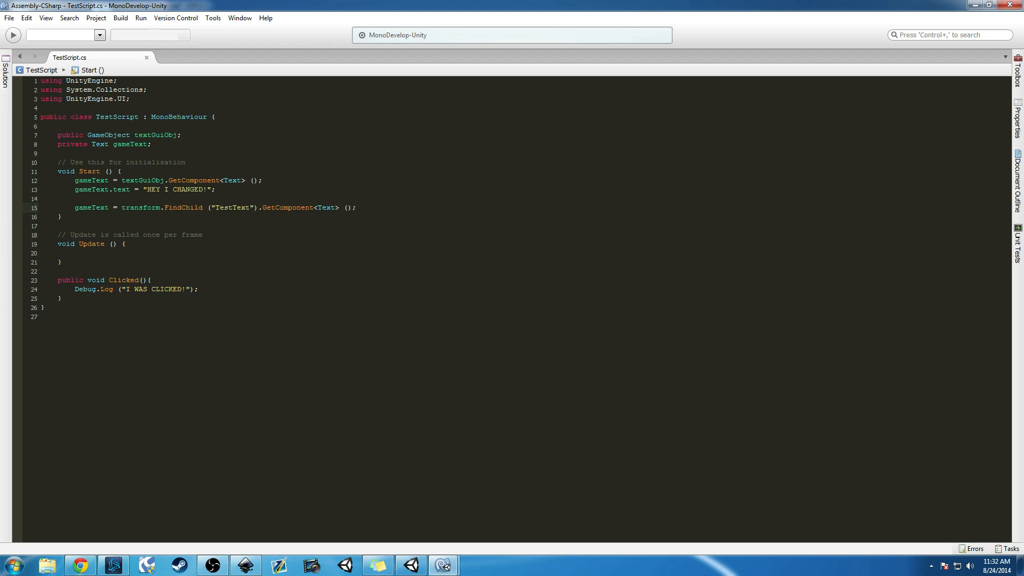
Comment out the textGuiObj.GetComponent line, move the gameText.text assignment below the FindChild line, and save the script
click(75, 181)
text(//)
drag(75, 190, 258, 194)
key(ctrl+c)
right_click(214, 190)
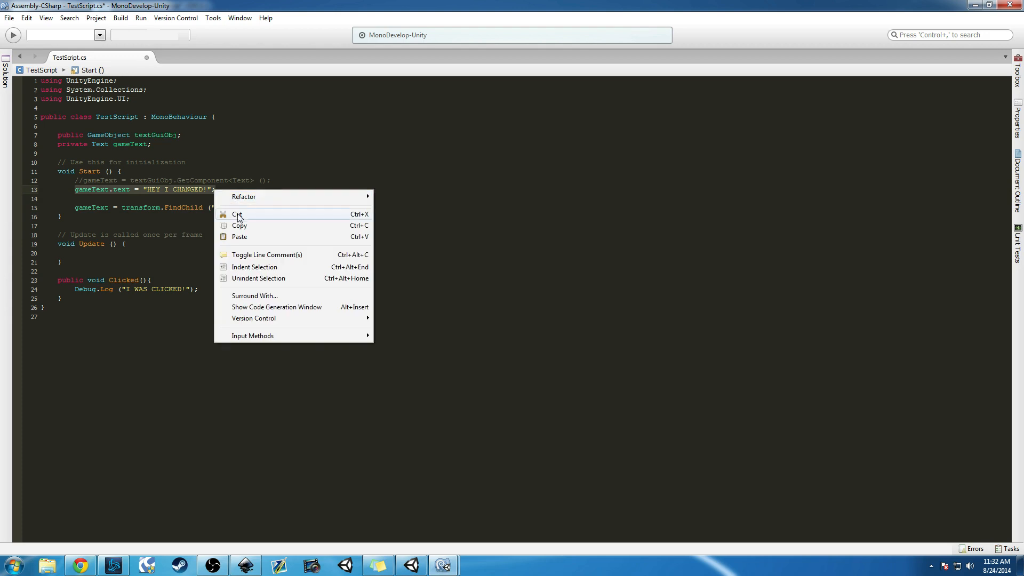
click(240, 210)
click(369, 208)
key(Return)
key(ctrl+v)
key(ctrl+s)
Change the gameText.text string to "HEY I CHANGED, AGAIN!" and save the script
click(204, 216)
text(, AG)
text(IAN)
key(BackSpace)
key(BackSpace)
key(BackSpace)
text(AIN)
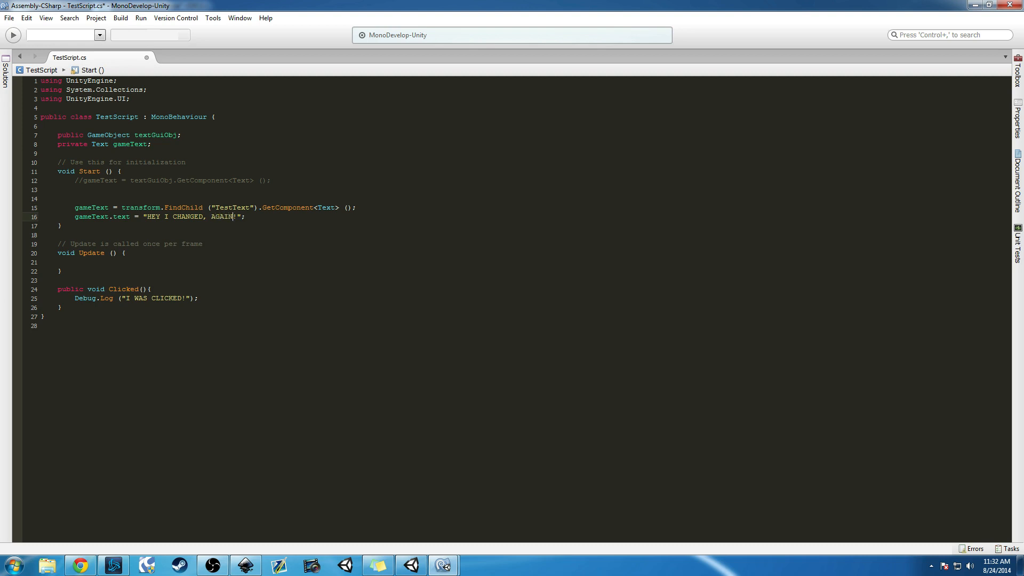
key(BackSpace)
text(N)
key(ctrl+s)
Examine the parts of the gameText assignment in Start, including transform, FindChild ("TestText") and GetComponent<Text>
click(143, 210)
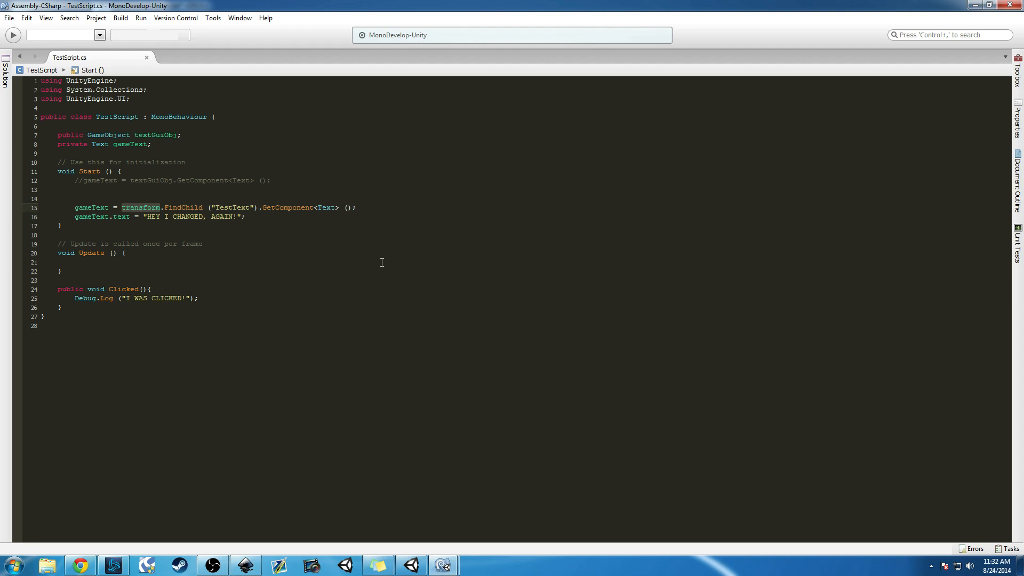
click(193, 162)
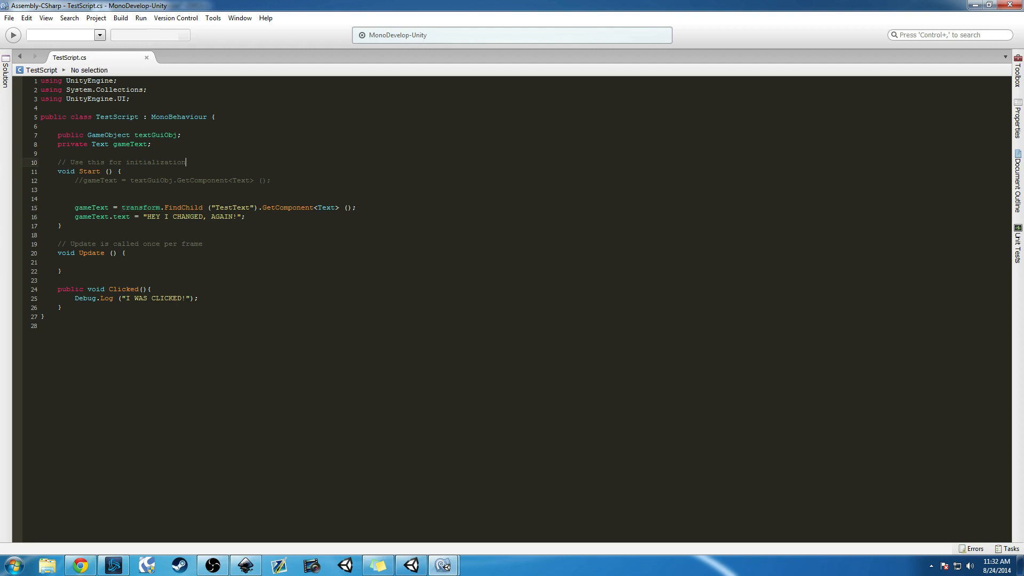
click(179, 208)
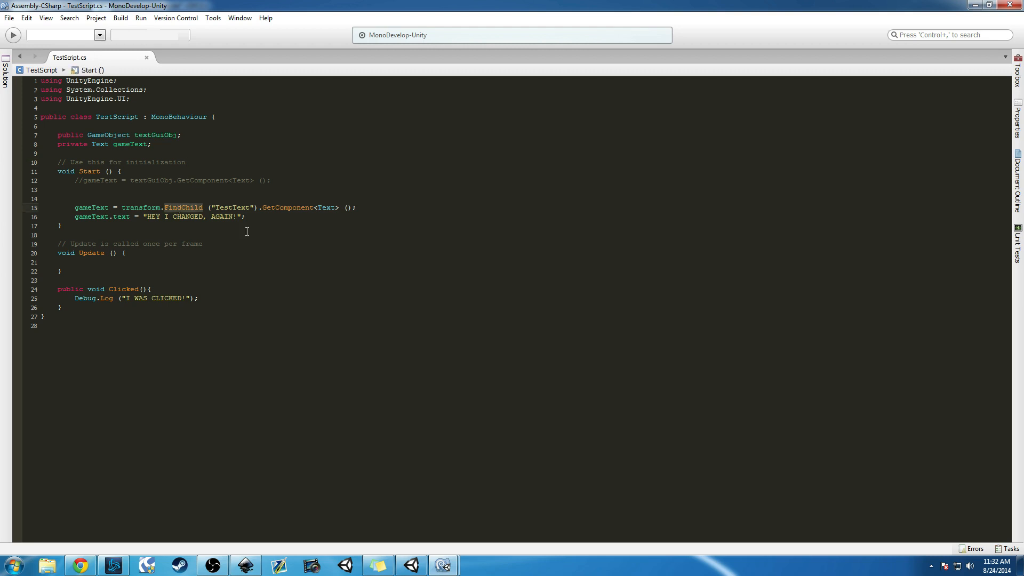
click(239, 209)
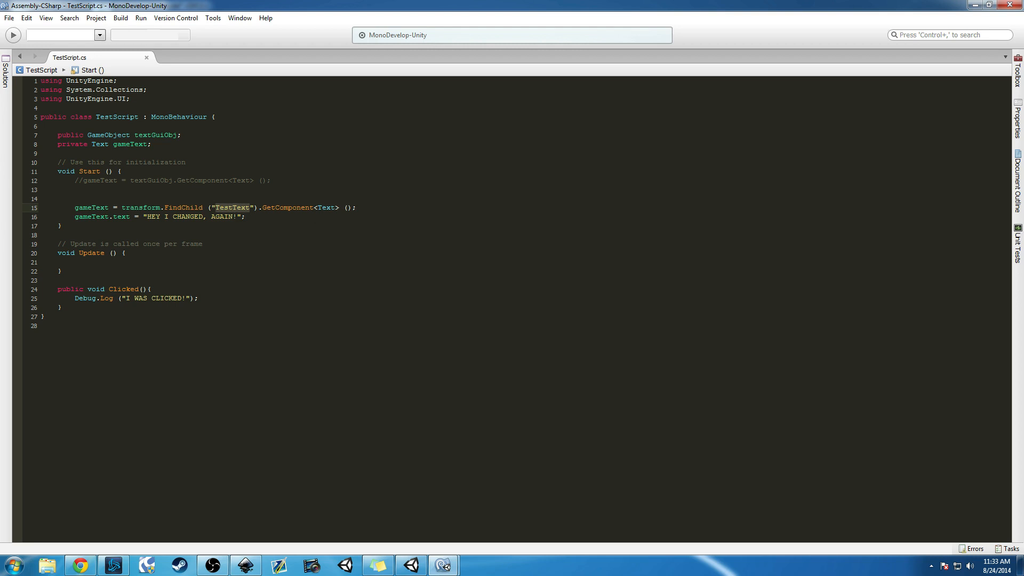
click(323, 208)
click(286, 208)
click(338, 207)
click(91, 208)
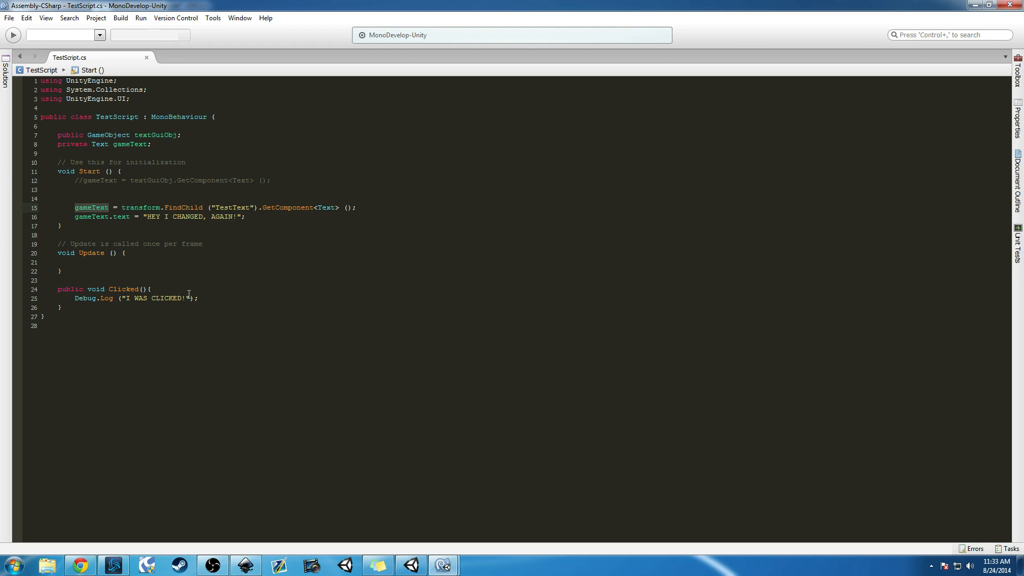
drag(121, 208, 426, 200)
click(159, 144)
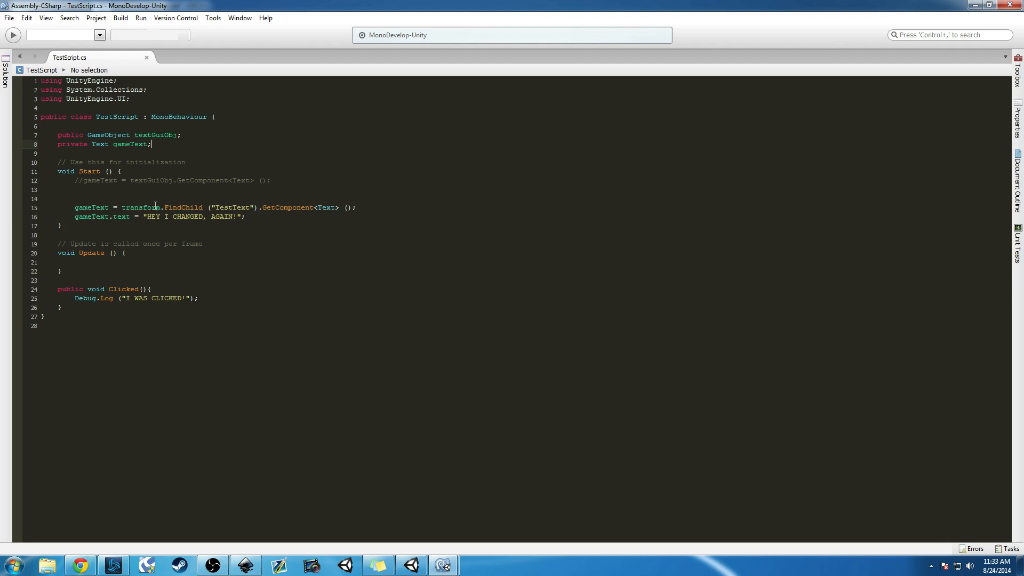
drag(162, 207, 257, 206)
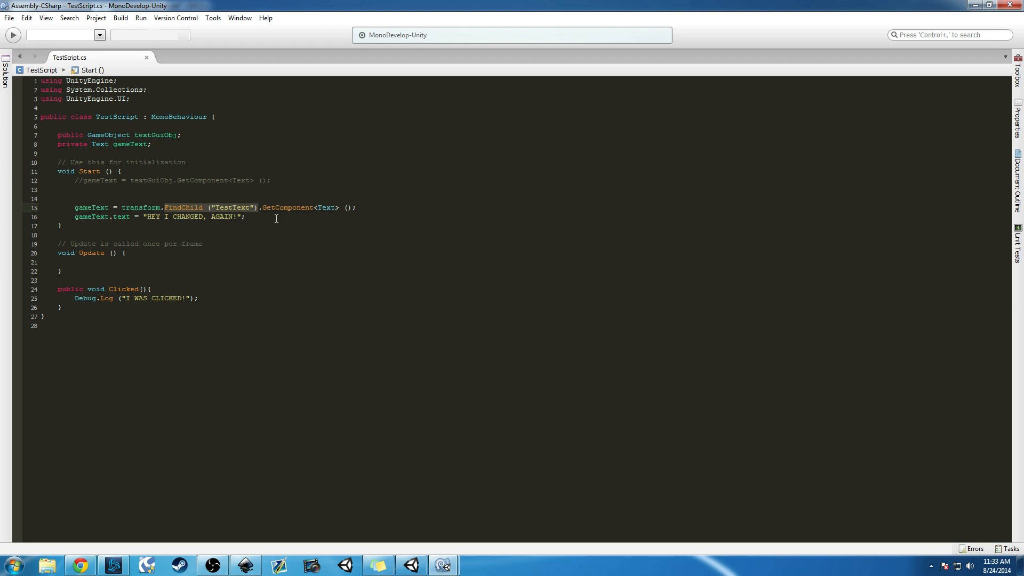
Switch to Unity, run the scene to check the text found through FindChild, and stop playback
click(412, 566)
click(492, 31)
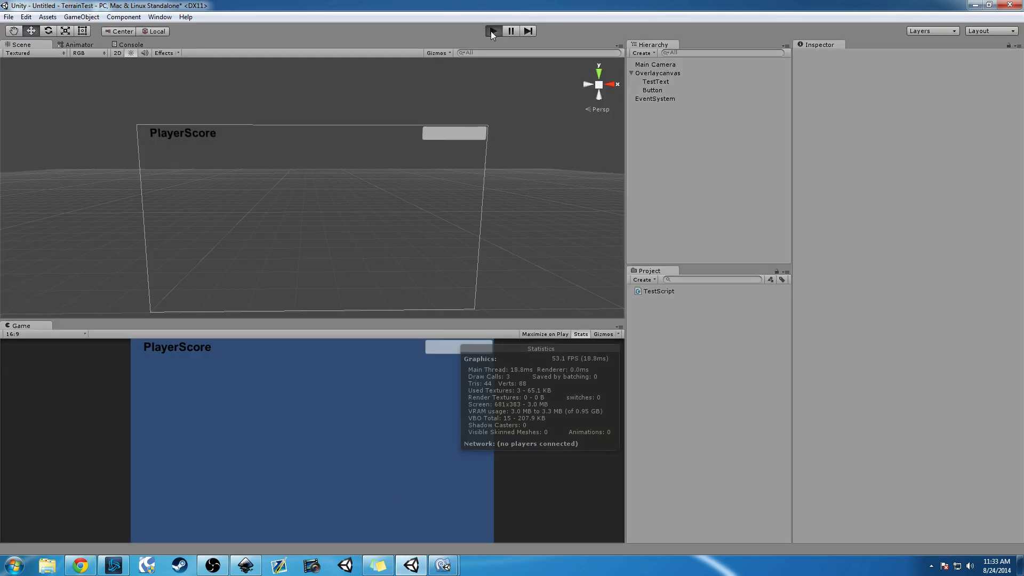
click(492, 31)
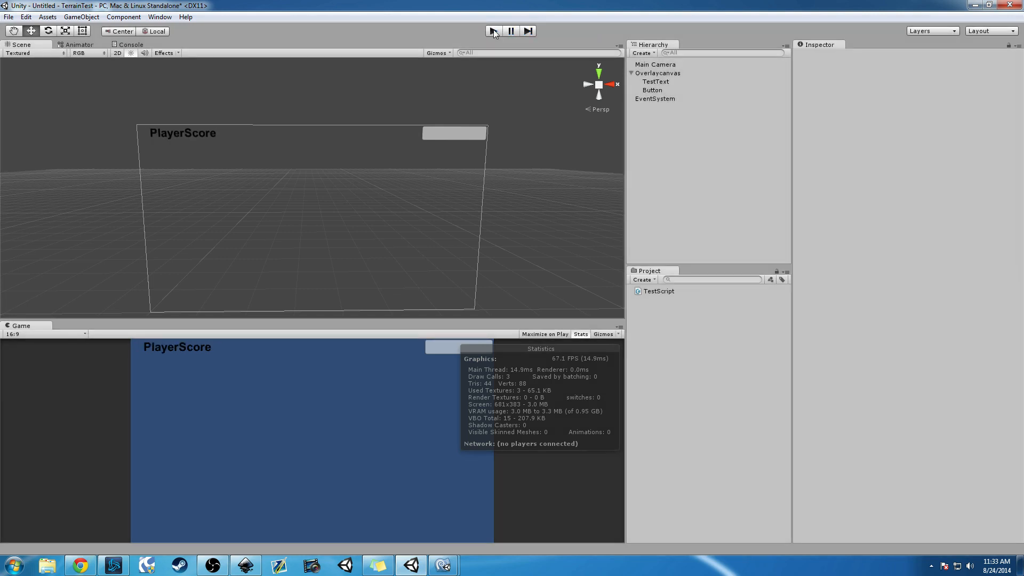
Widen TestText's rectangle rightward to about 500 and run the scene to check the scripted text
click(209, 136)
scroll(246, 135, up, 5)
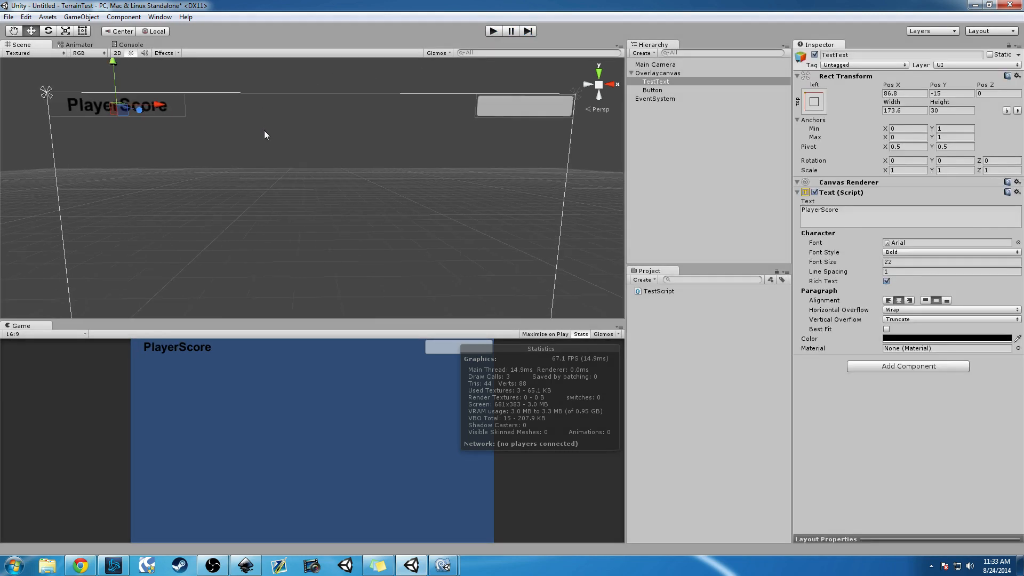
drag(127, 72, 496, 76)
click(492, 31)
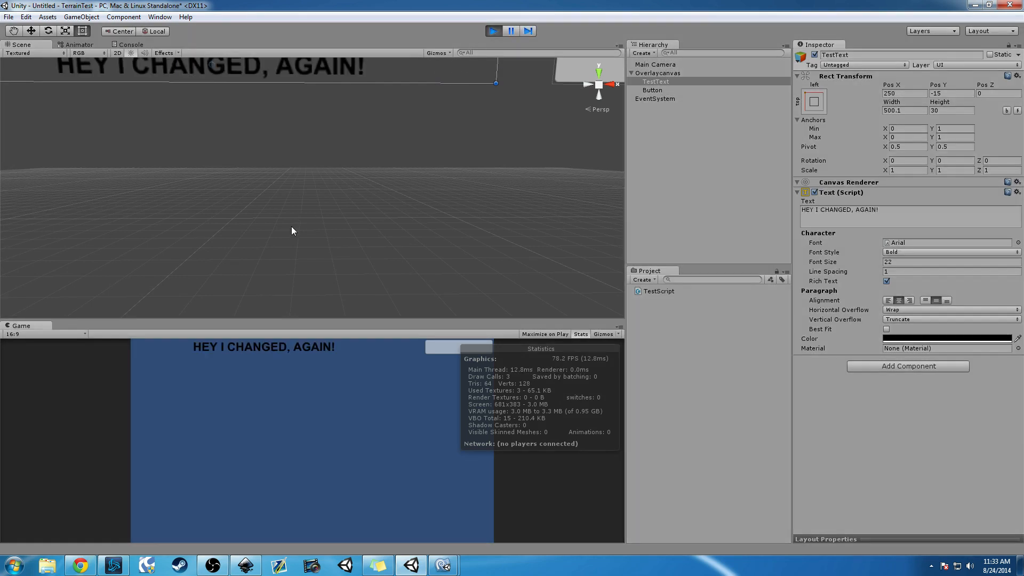
Switch to the script, examine the gameText assignment that uses FindChild ("TestText") in Start, and return to Unity
key(alt+Tab)
click(161, 218)
key(End)
drag(73, 206, 394, 205)
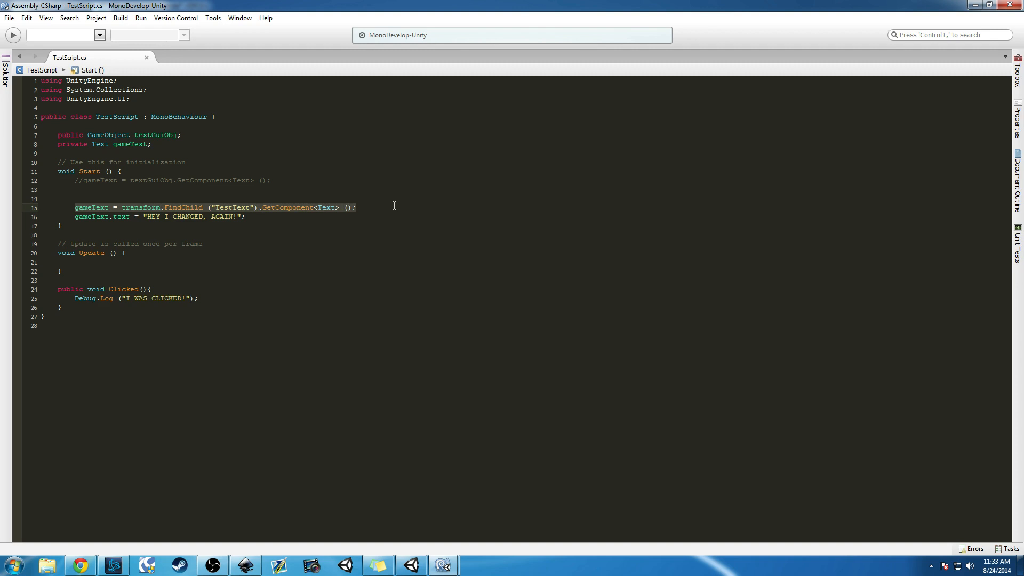
key(alt+Tab)
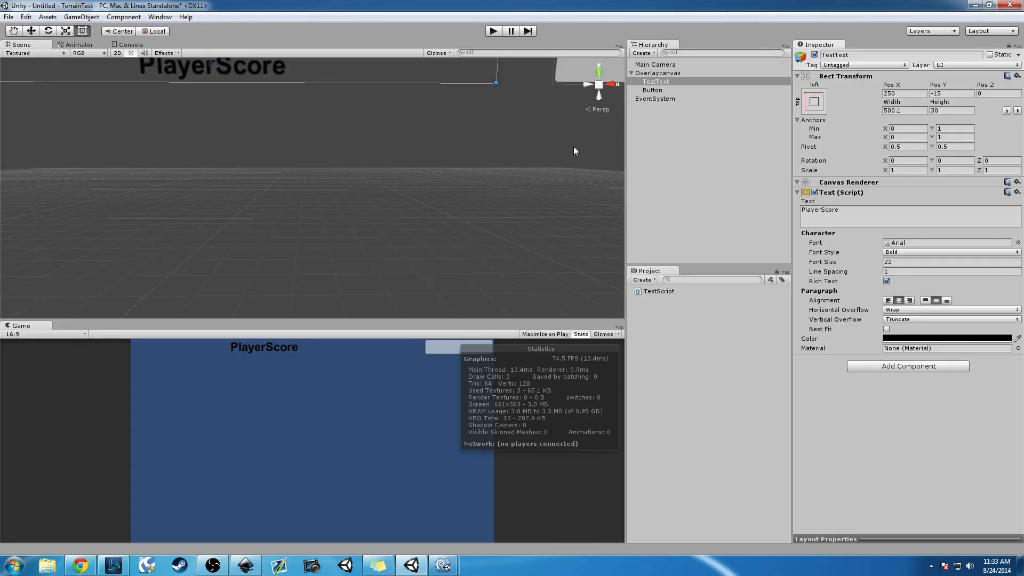
Switch to the script and declare a private Button field named gameButton below the gameText field
key(alt+Tab)
click(169, 146)
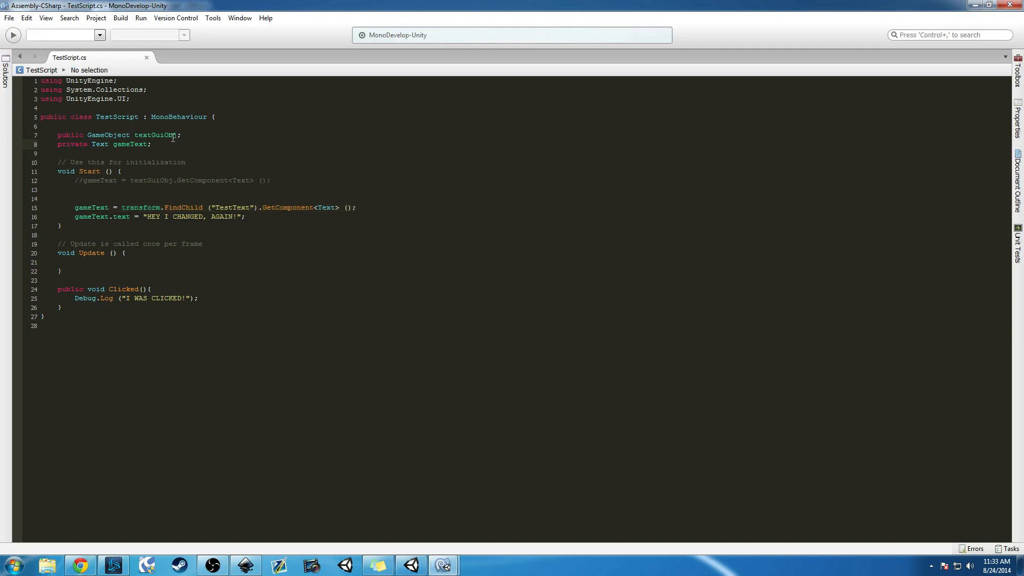
key(Return)
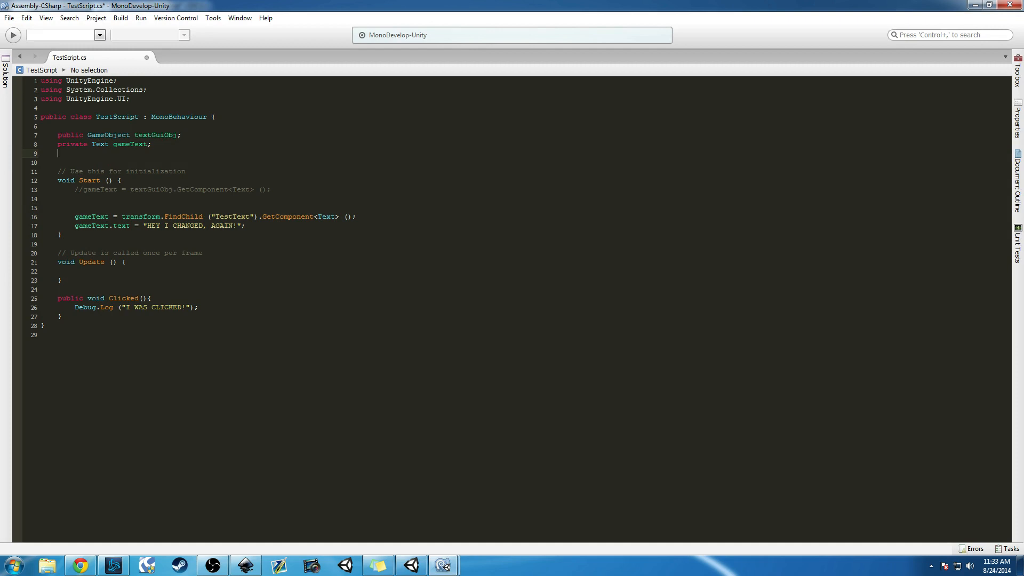
text(private e)
key(BackSpace)
text(Button)
key(Return)
text(gameButotn;)
key(BackSpace)
key(BackSpace)
key(BackSpace)
key(BackSpace)
text(ton;)
key(Return)
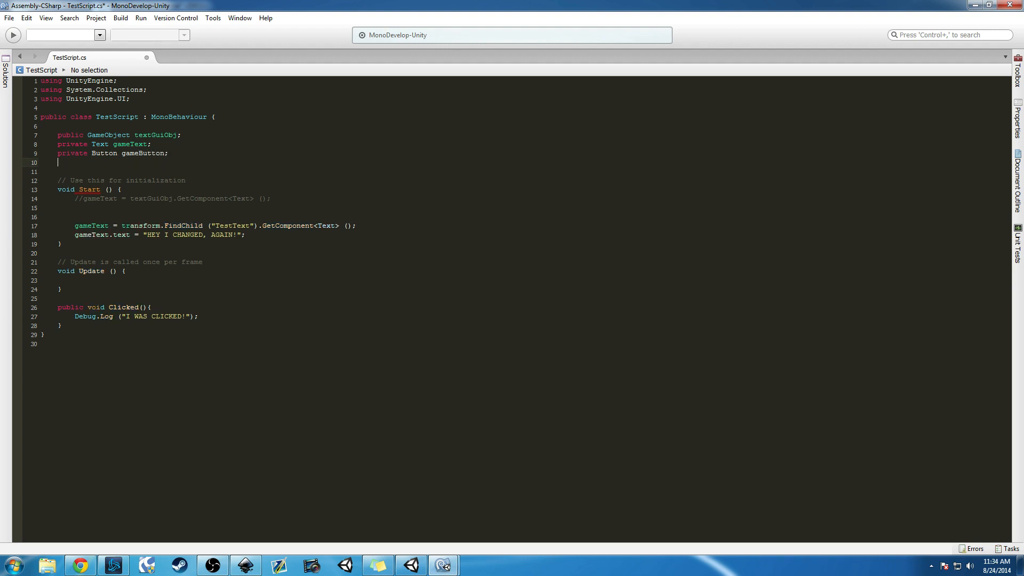
text(private tog)
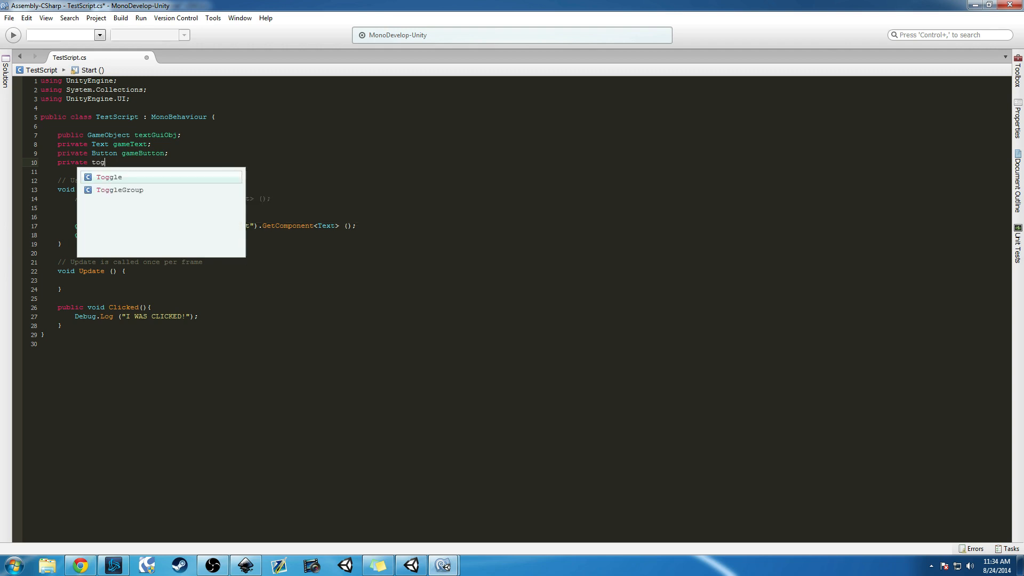
key(BackSpace)
key(BackSpace)
key(BackSpace)
text(pan)
text(e)
key(BackSpace)
key(BackSpace)
text(n)
key(BackSpace)
key(BackSpace)
key(BackSpace)
text(la)
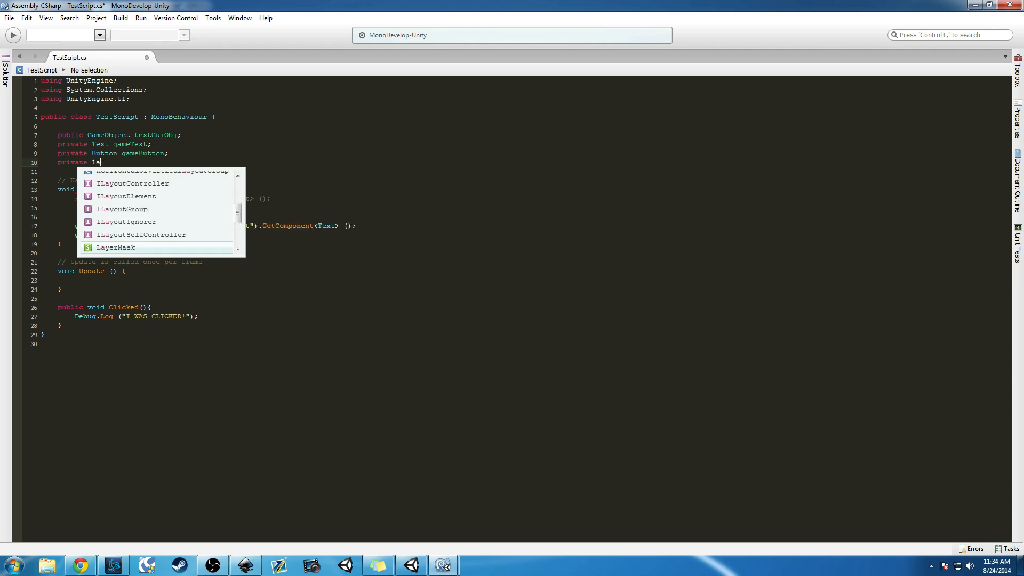
key(alt+Tab)
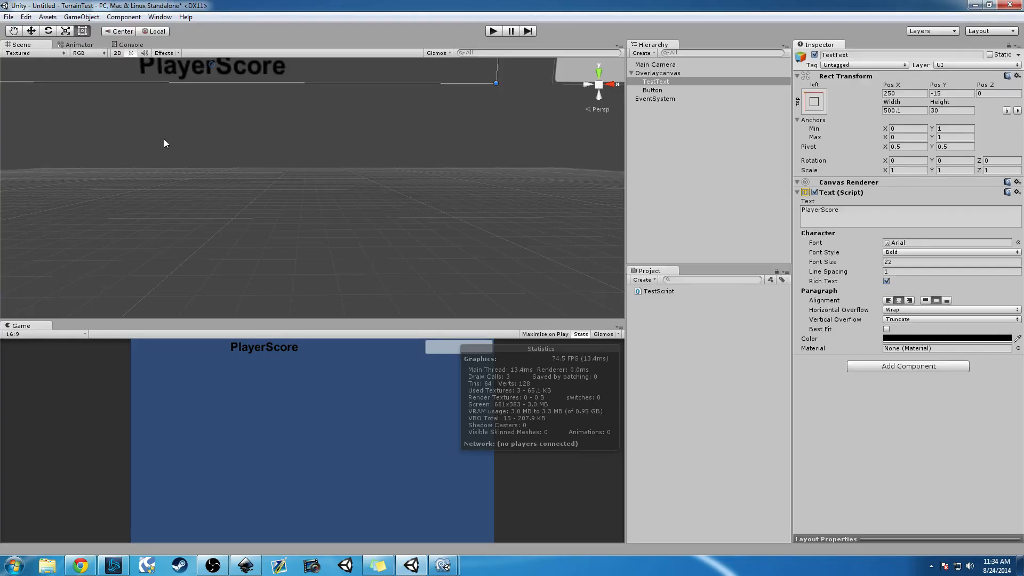
click(81, 16)
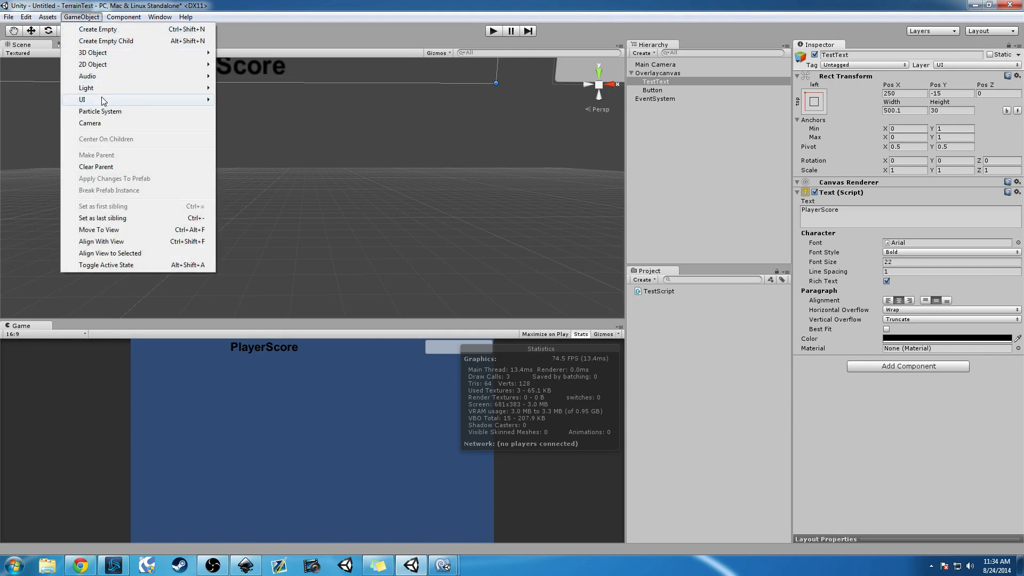
mouse_move(102, 101)
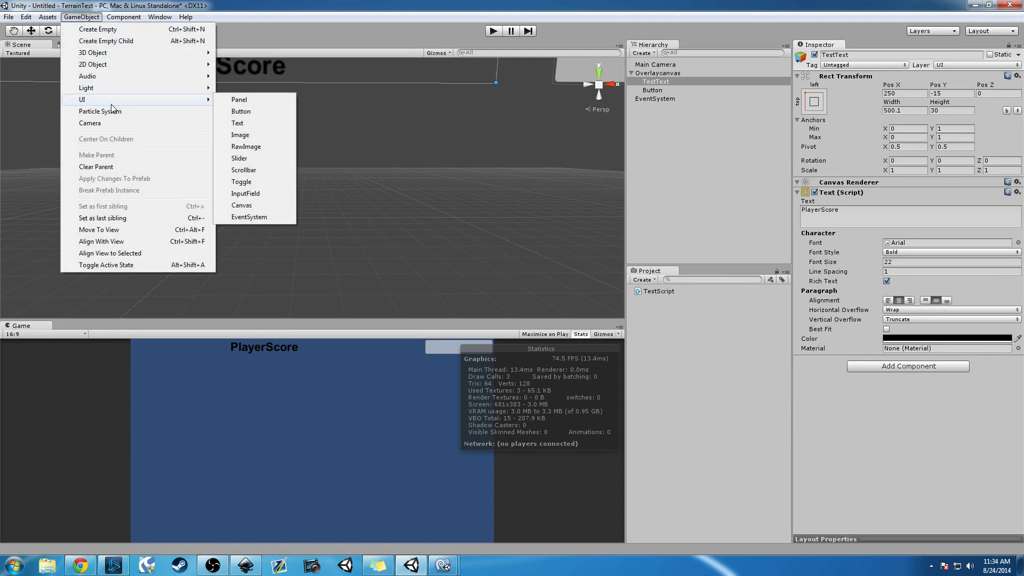
key(alt+Tab)
text(Scrol)
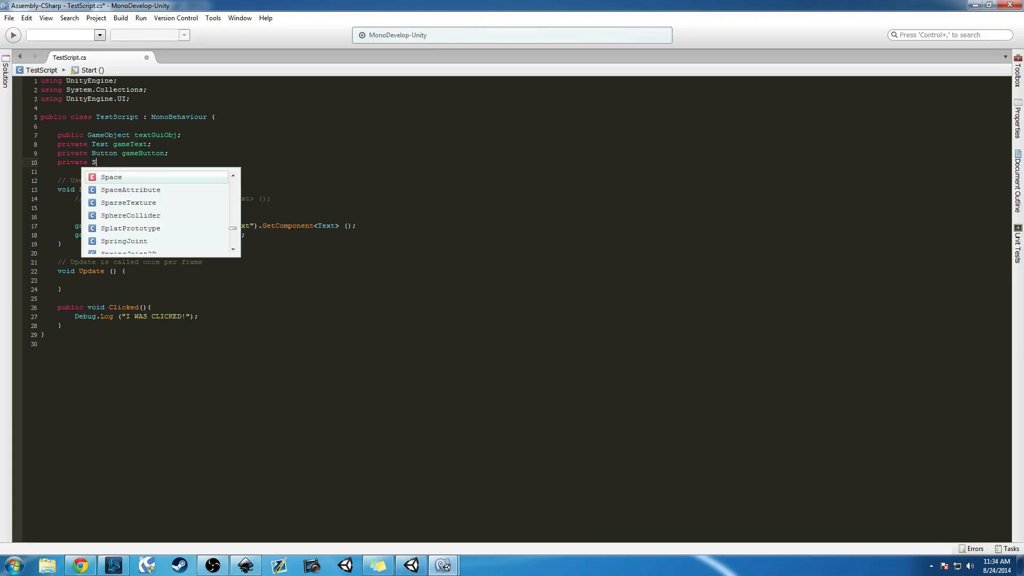
key(BackSpace)
key(BackSpace)
key(BackSpace)
key(BackSpace)
key(BackSpace)
key(BackSpace)
key(BackSpace)
key(BackSpace)
key(BackSpace)
key(BackSpace)
key(BackSpace)
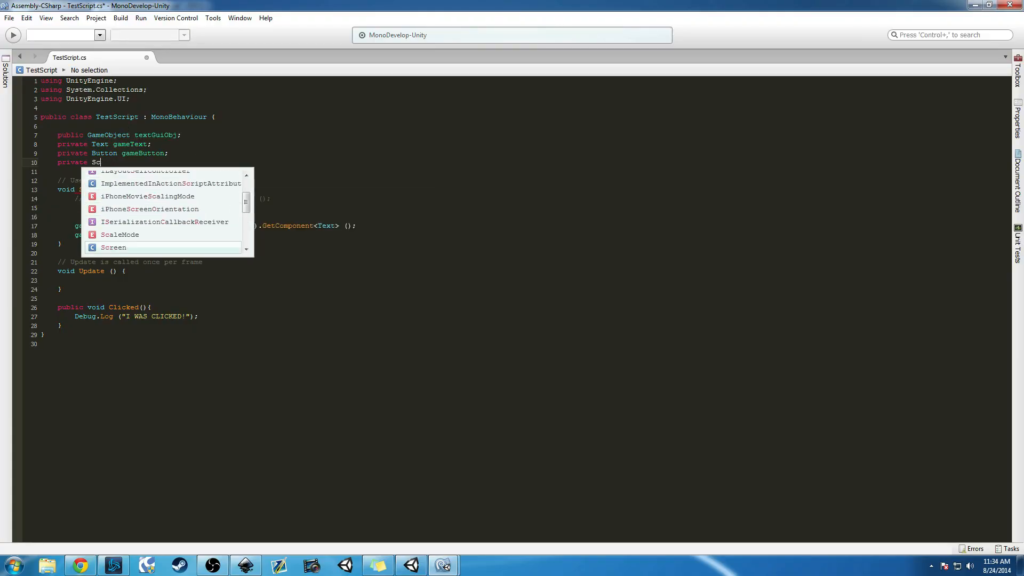
key(BackSpace)
key(BackSpace)
key(BackSpace)
Save the script and add a line at the end of Start assigning gameButton from transform.FindChild()
key(ctrl+s)
click(270, 239)
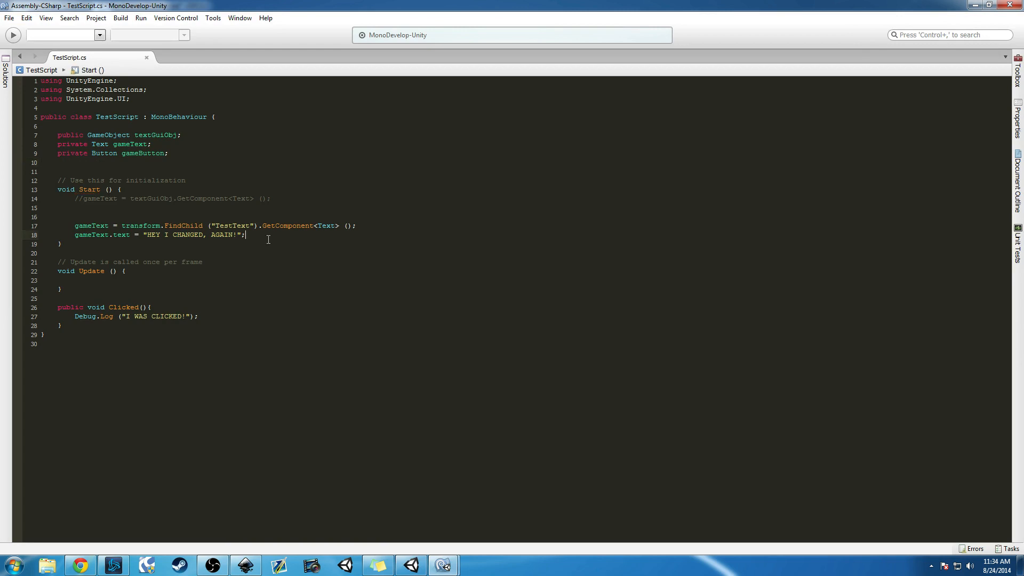
key(Return)
text(gae)
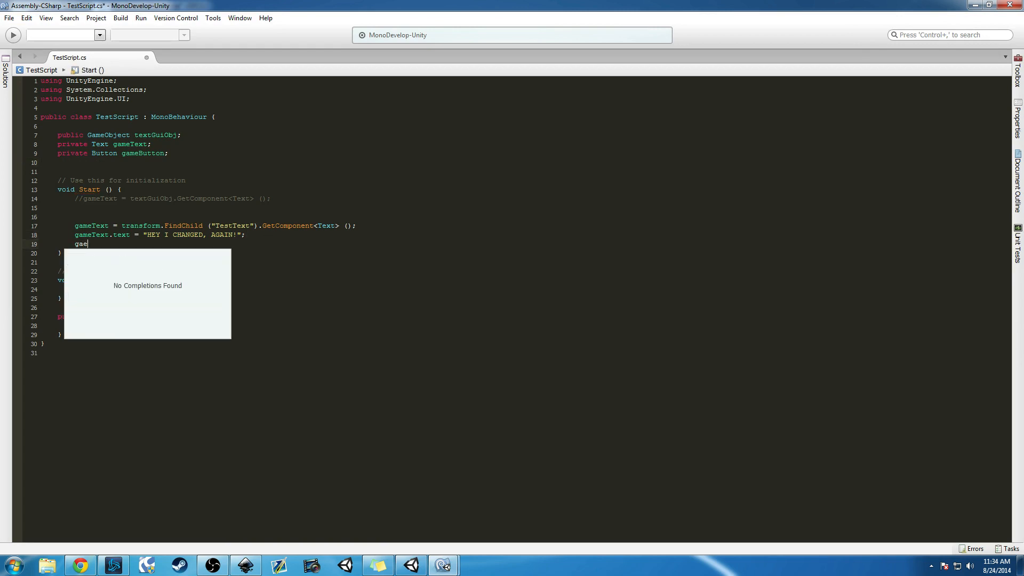
key(BackSpace)
text(meButton = )
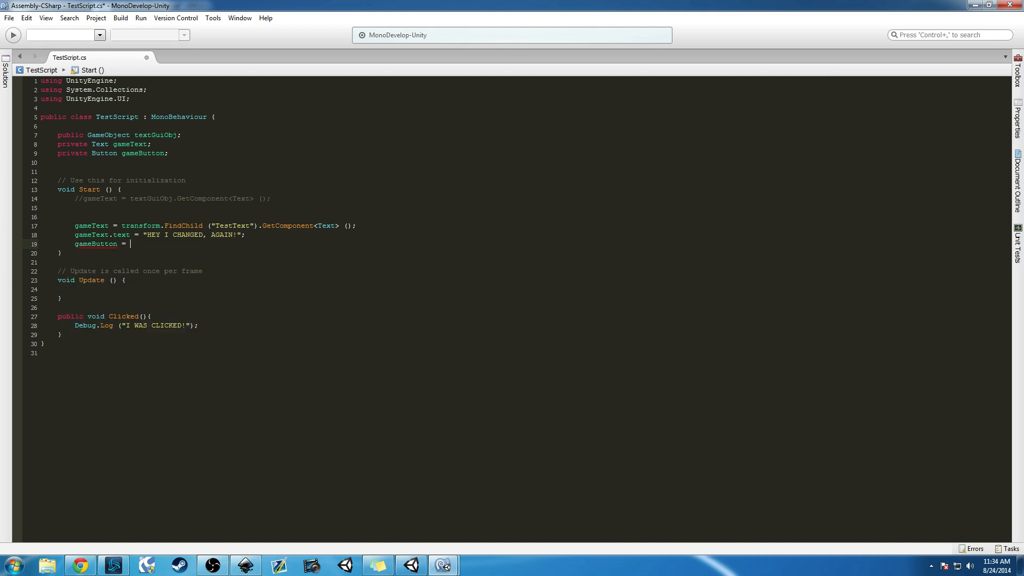
text(transform.Find)
key(Escape)
text(Child())
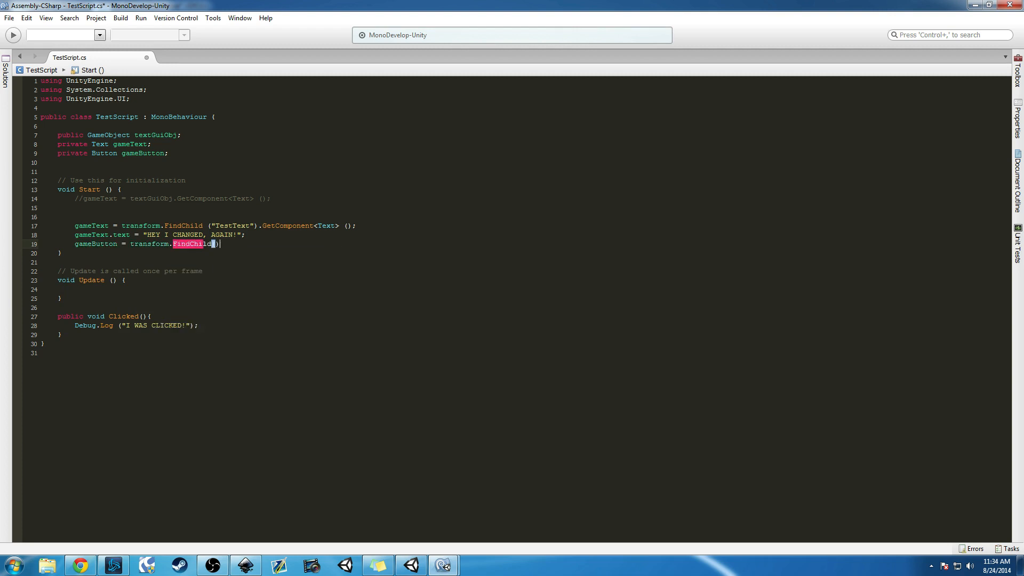
Check the button object's name in Unity and pass "Button" as the FindChild argument in the gameButton line
key(alt+Tab)
key(alt+Tab)
key(Left)
text("BU)
key(BackSpace)
text(utton")
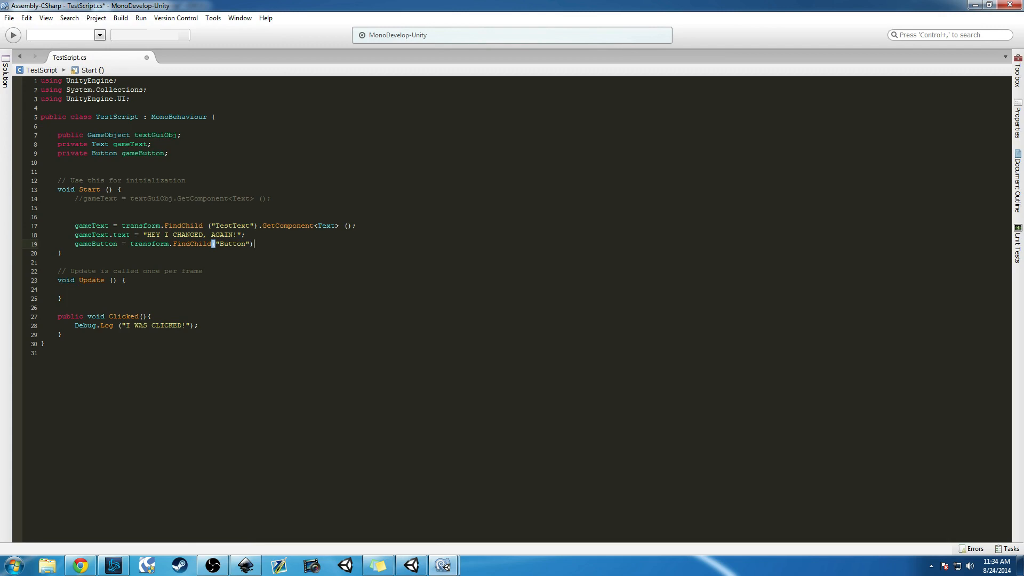
Complete the gameButton assignment with .GetComponent<Button> (); and add a new line below it
text(.GetComponent<Button>();)
key(ctrl+s)
key(ctrl+z)
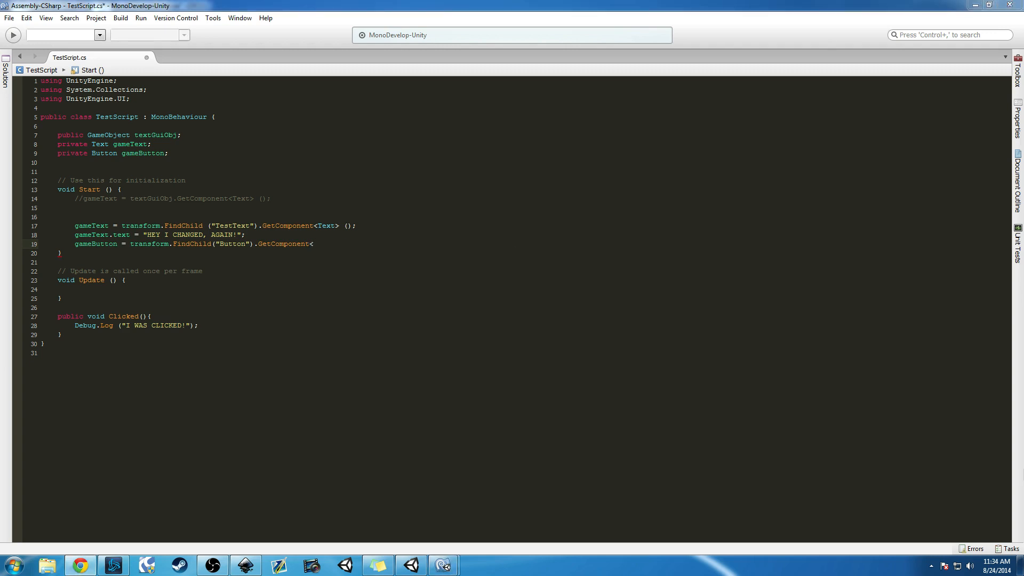
text(T)
key(BackSpace)
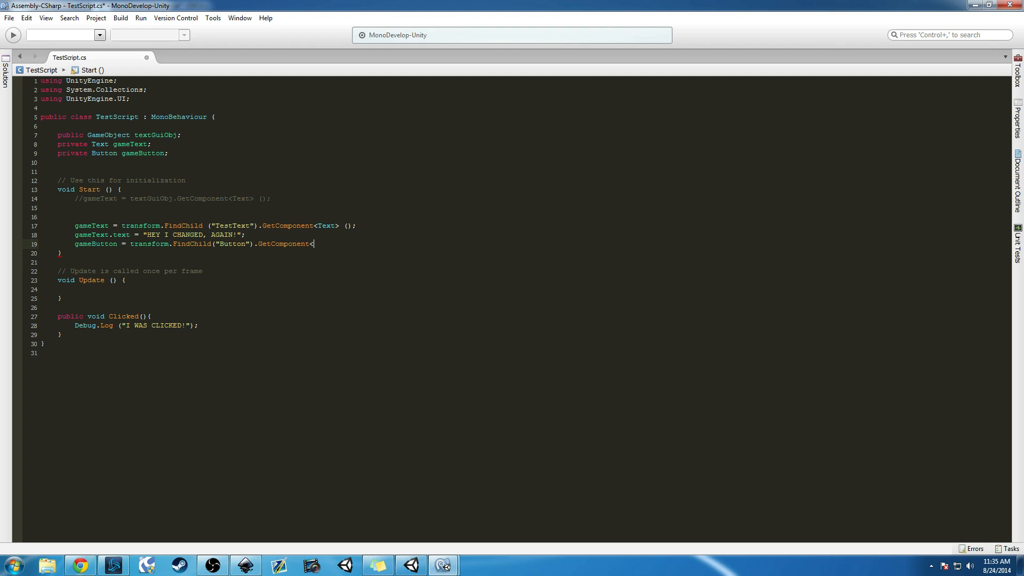
text(Button>();)
key(ctrl+s)
key(ctrl+z)
text(Button> ();)
key(Return)
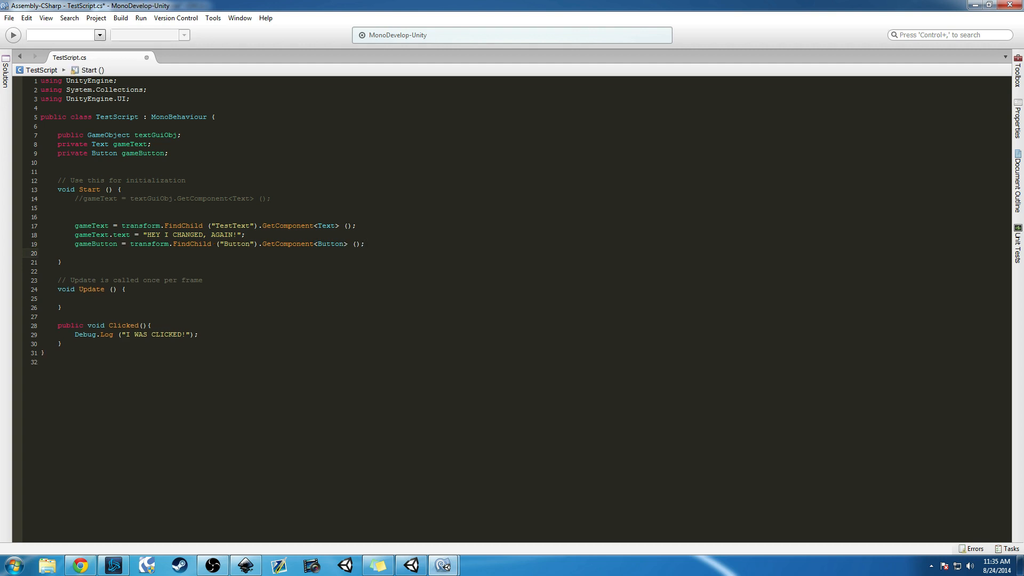
Begin a gameButton. statement on the new line and examine the members available on the button
text(game)
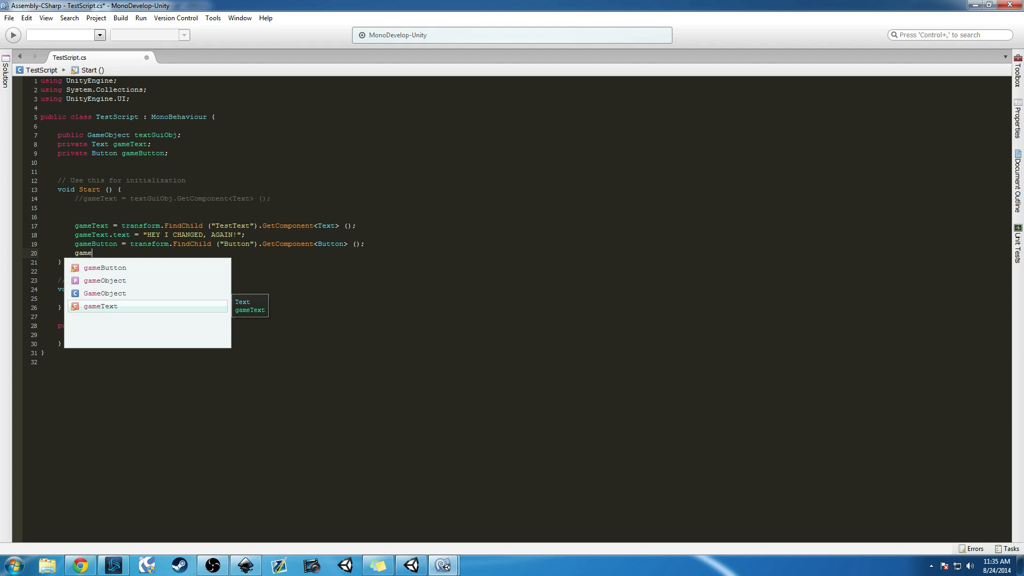
text(but.)
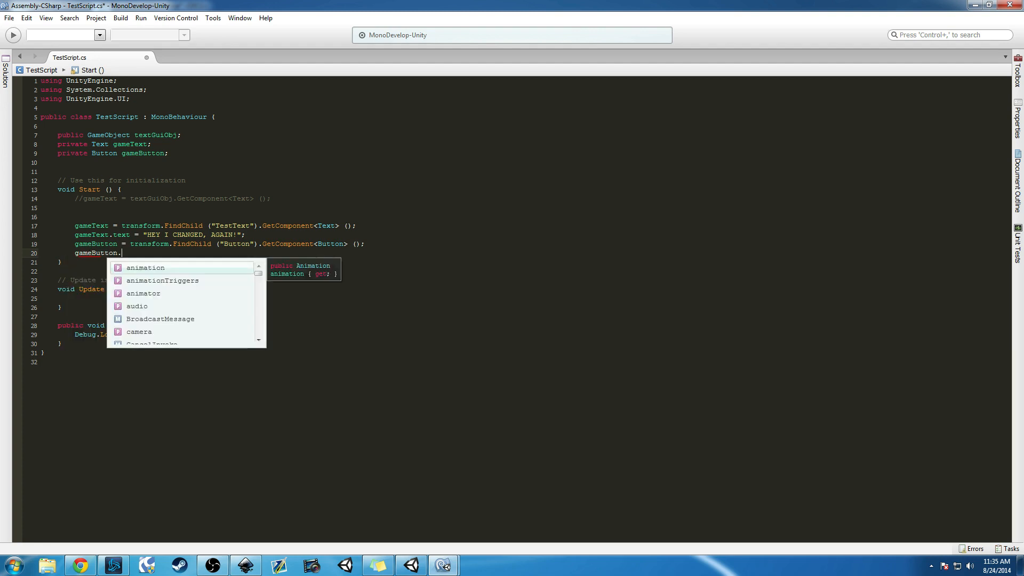
key(Down)
key(Down)
key(Down)
key(Down)
key(Down)
key(Down)
key(Down)
key(Down)
key(Down)
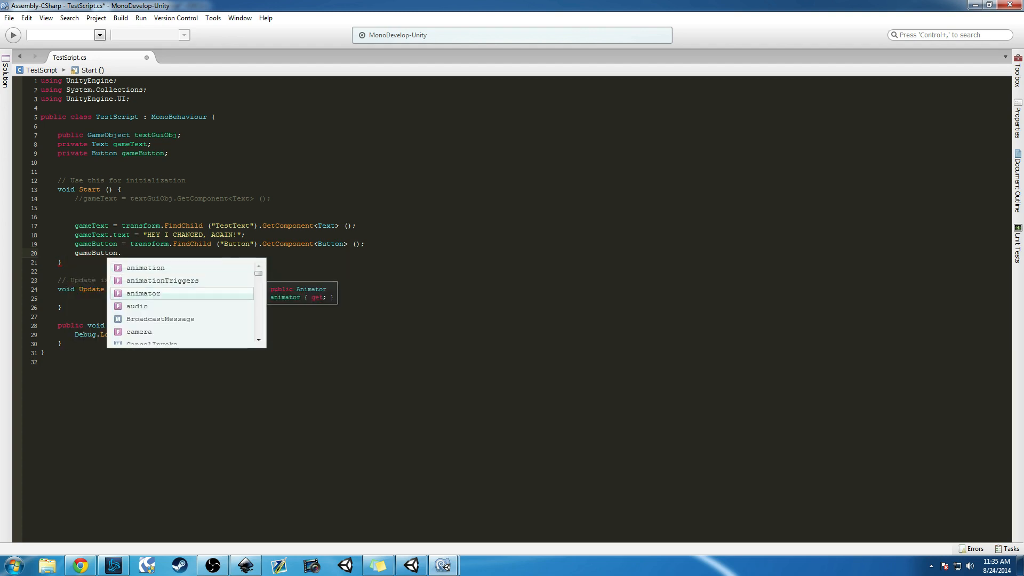
key(Down)
key(Down)
key(Down)
key(Down)
key(Down)
key(Down)
key(Down)
key(Down)
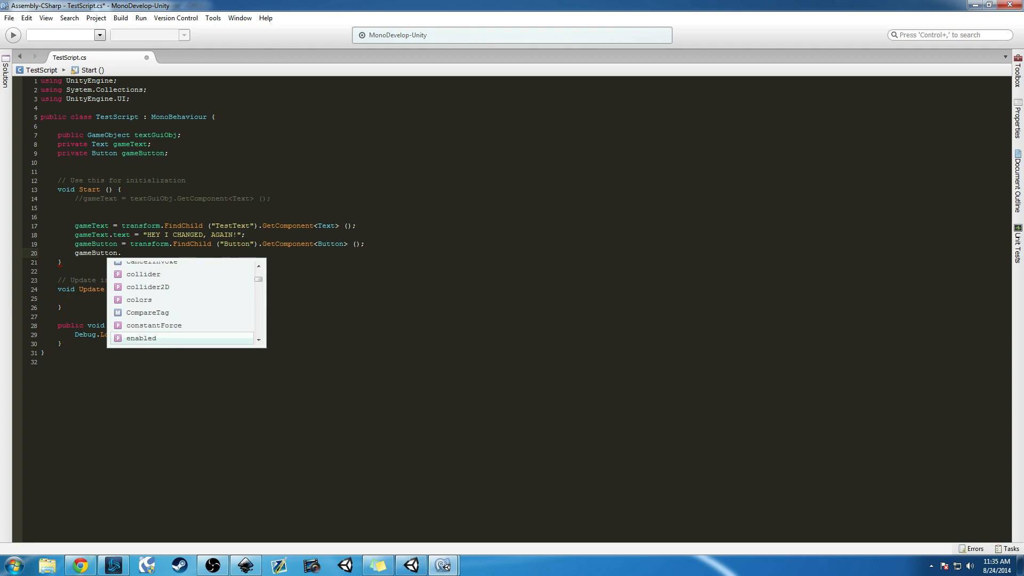
key(Down)
key(Down)
key(Down)
key(Down)
key(Down)
key(Down)
key(Down)
key(Down)
key(Down)
key(Down)
key(Down)
key(Down)
key(Down)
key(Down)
key(Down)
key(Up)
key(Up)
key(Up)
key(Up)
key(Up)
key(Up)
key(Up)
key(Up)
key(Up)
key(Up)
key(Up)
key(Up)
key(Up)
key(Up)
key(Up)
key(Up)
key(Up)
key(Down)
key(Up)
key(Up)
key(Up)
key(Up)
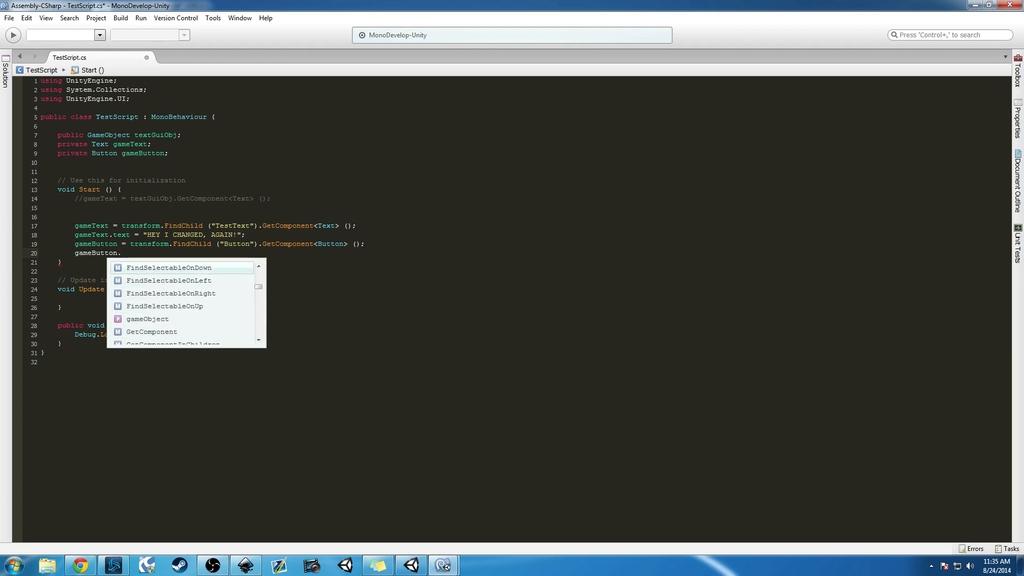
Complete the statement as gameButton.interactable = false; and save the script
text(interactable)
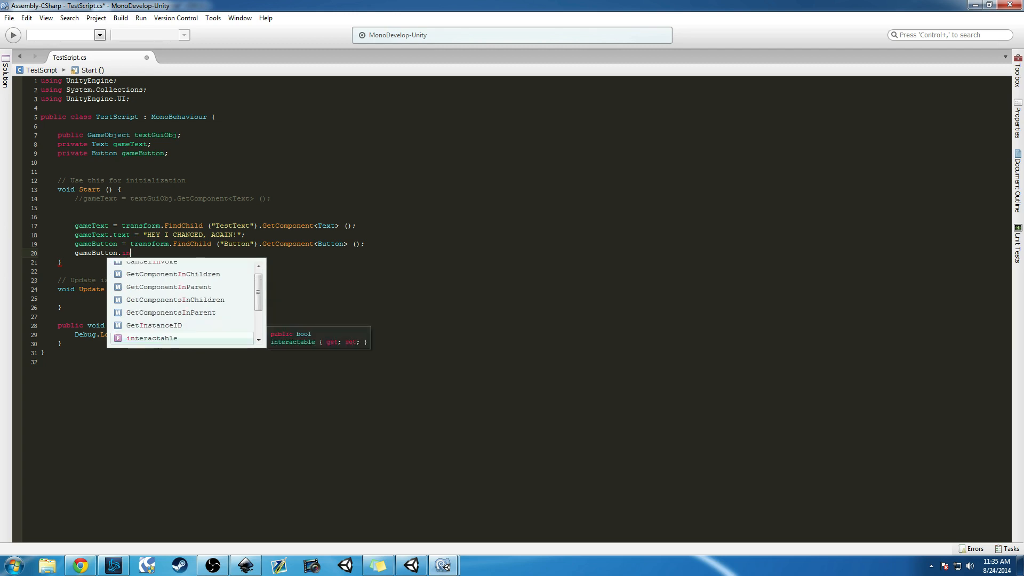
key(Return)
text(= false;)
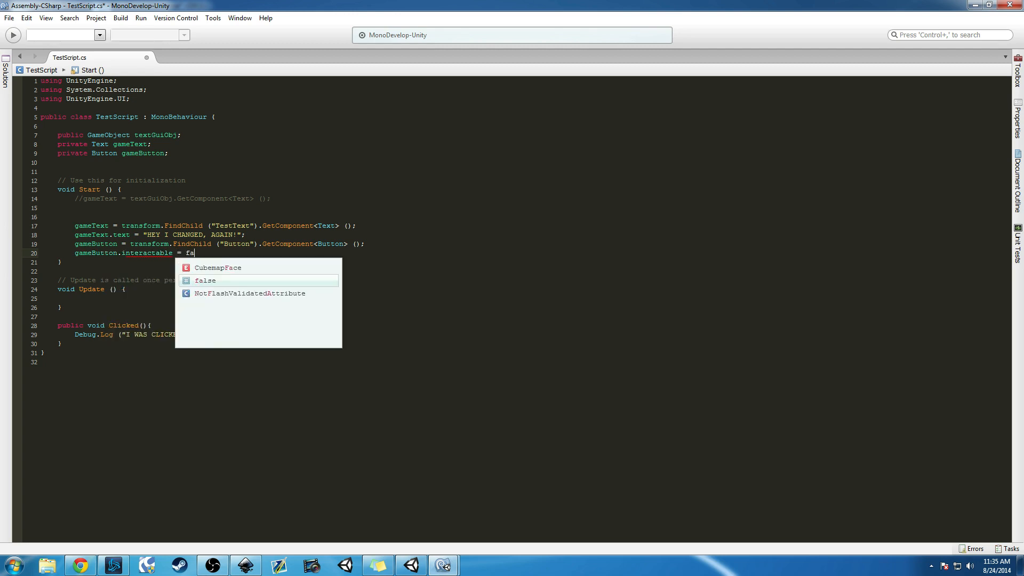
key(ctrl+s)
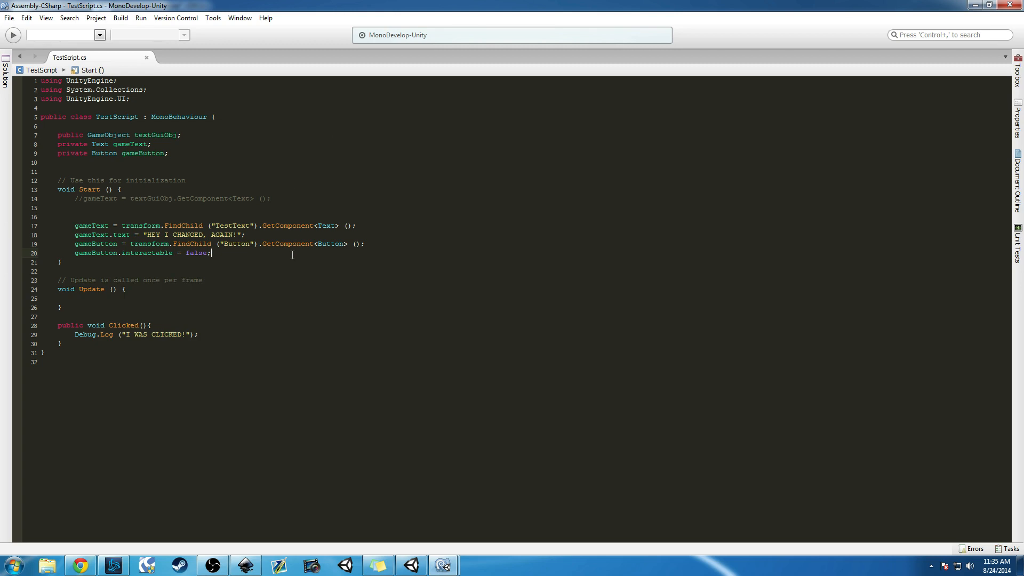
Switch to Unity, run the scene to check the Interactable setting of Button, and stop playback
click(411, 566)
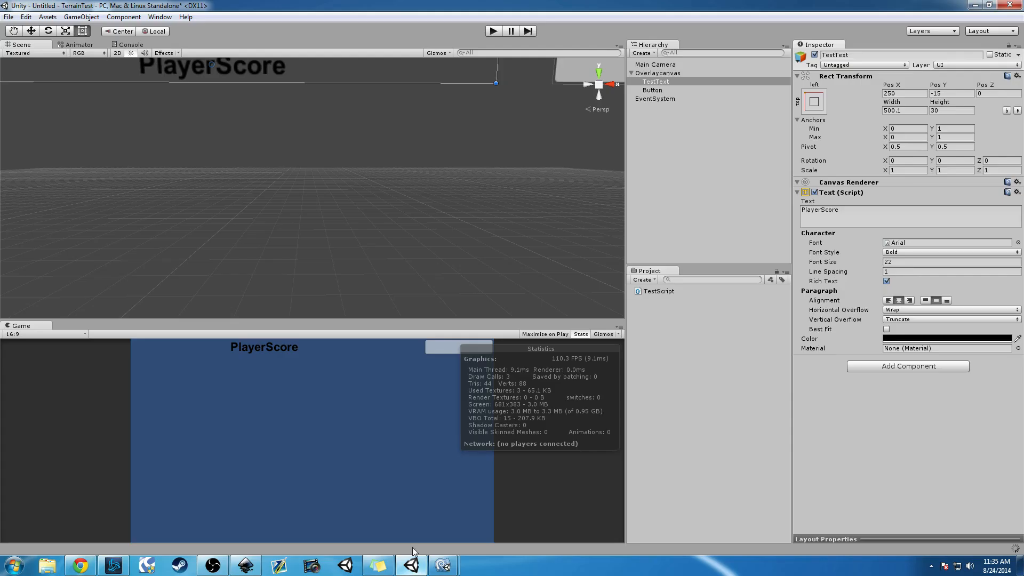
click(501, 30)
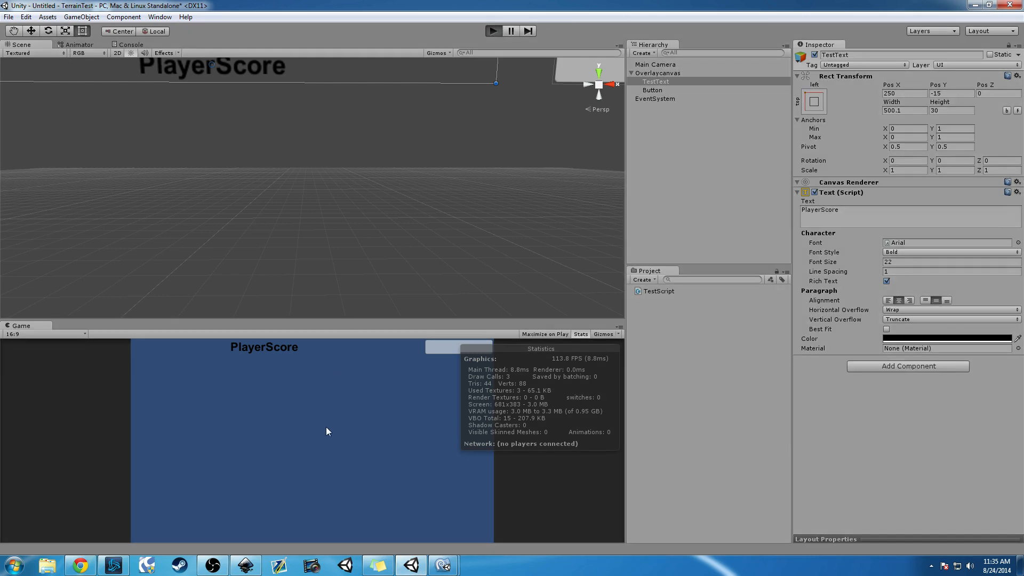
middle_drag(468, 221, 362, 246)
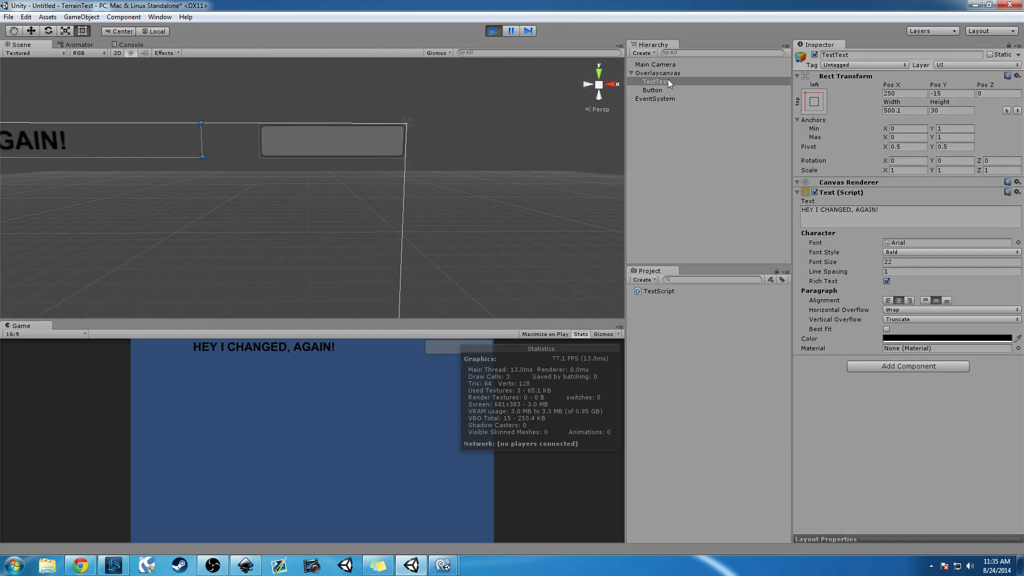
click(655, 89)
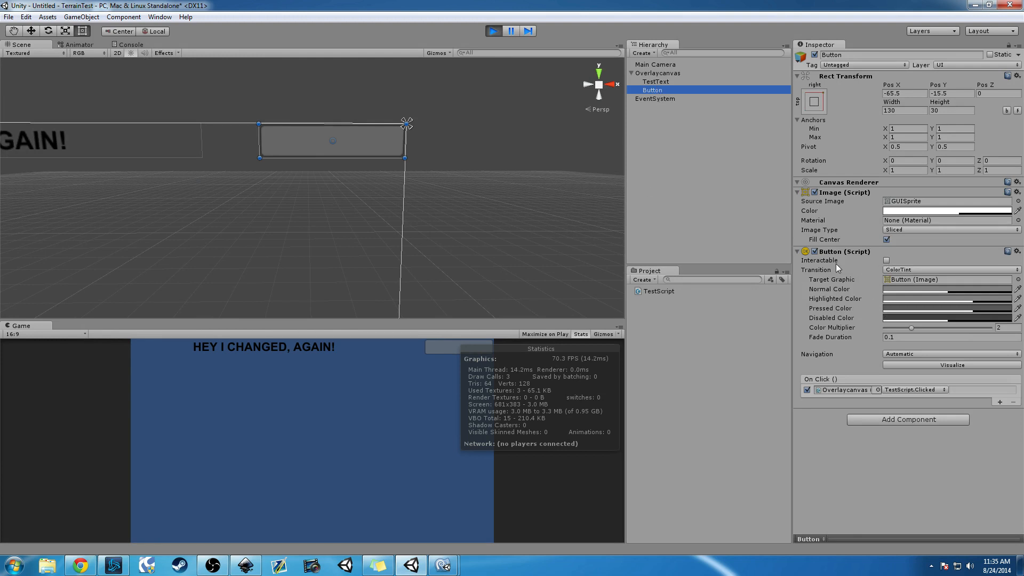
click(492, 32)
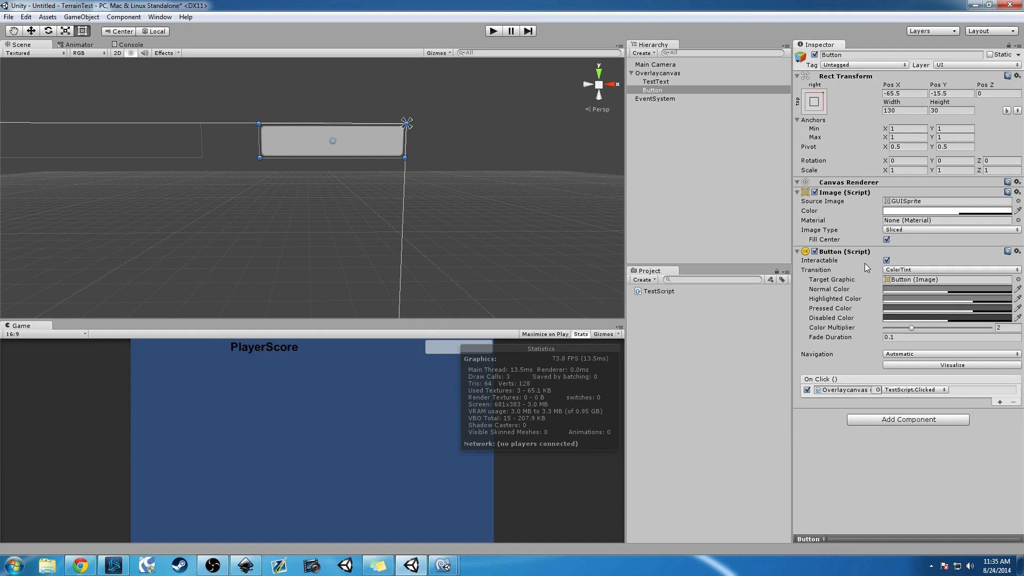
click(495, 34)
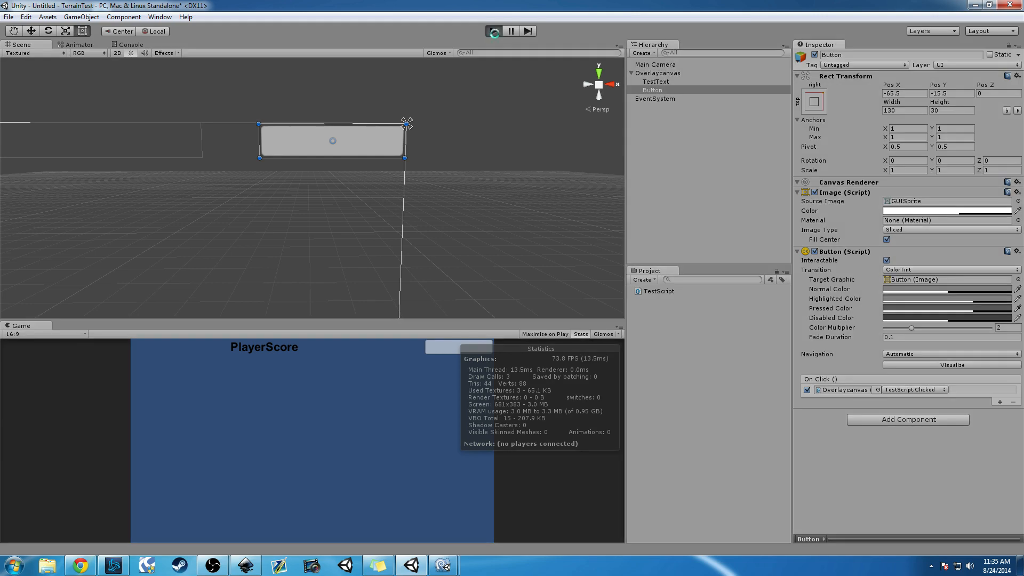
click(495, 34)
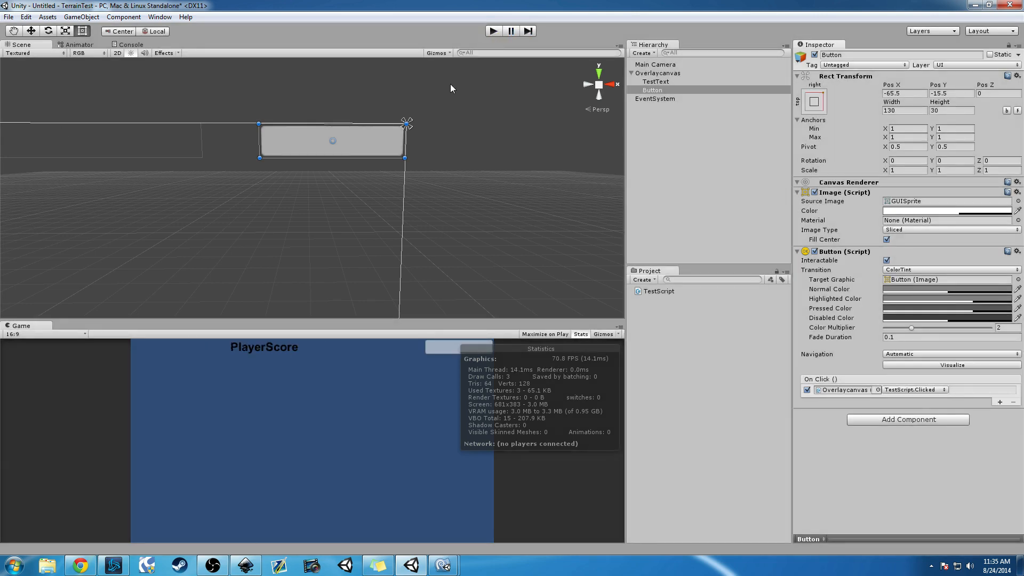
Review the FindChild ("Button") line in the script, return to Unity, and view TestText and Button on the canvas
key(alt+Tab)
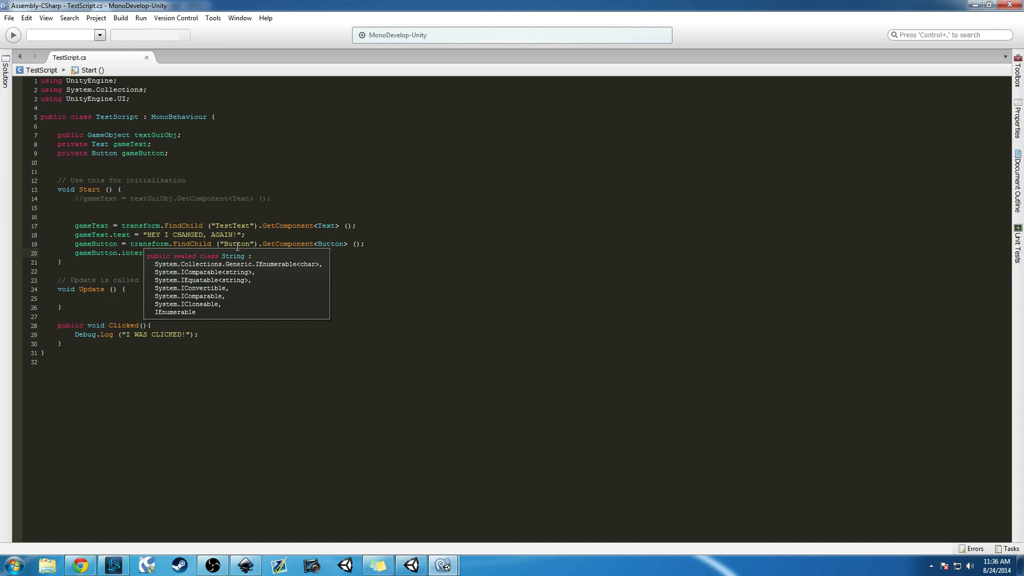
click(411, 565)
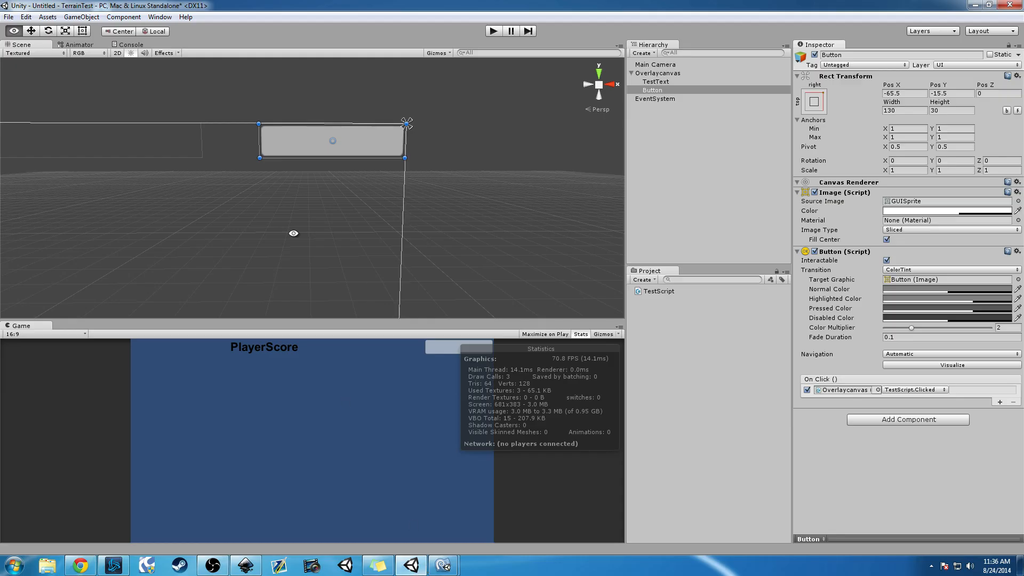
scroll(373, 190, down, 10)
middle_drag(372, 218, 458, 194)
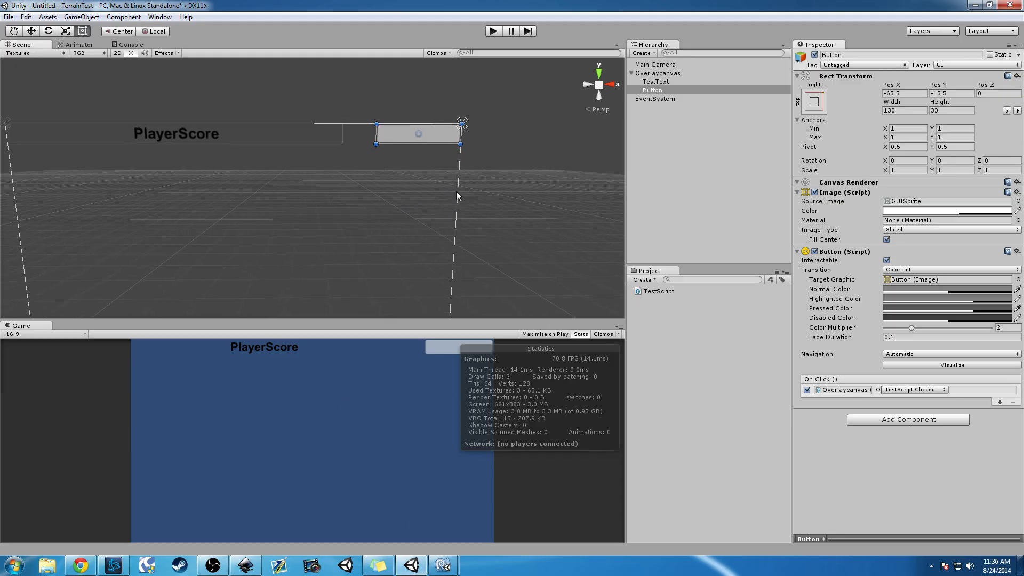